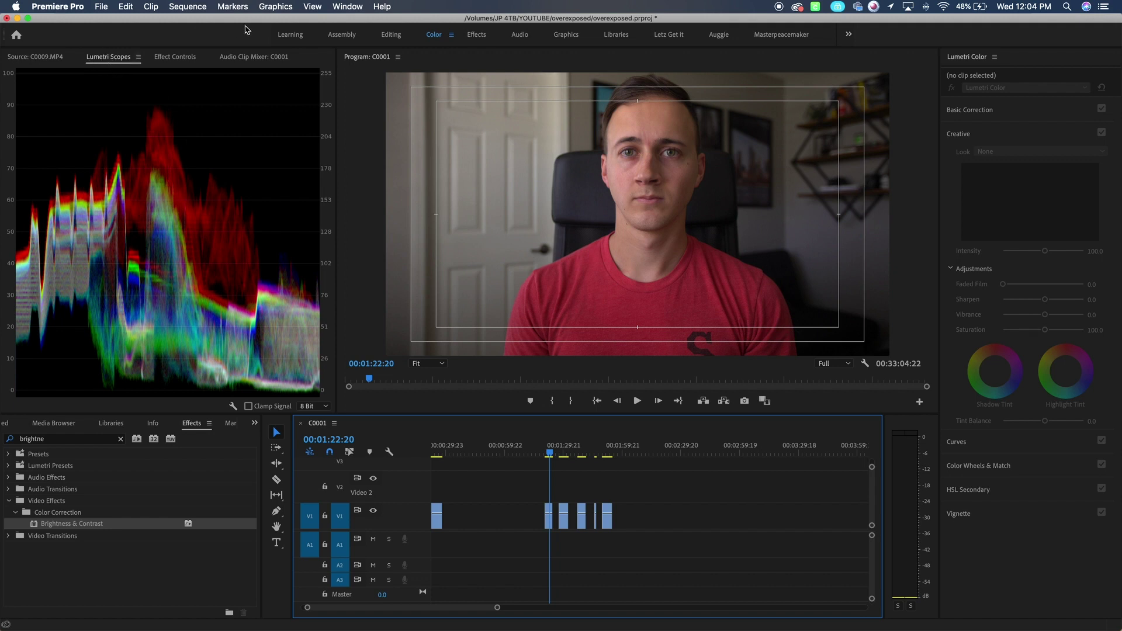
# Bring up Effect Controls, position the floating Lumetri Scopes window, and collapse the Creative section
pyautogui.click(352, 7)
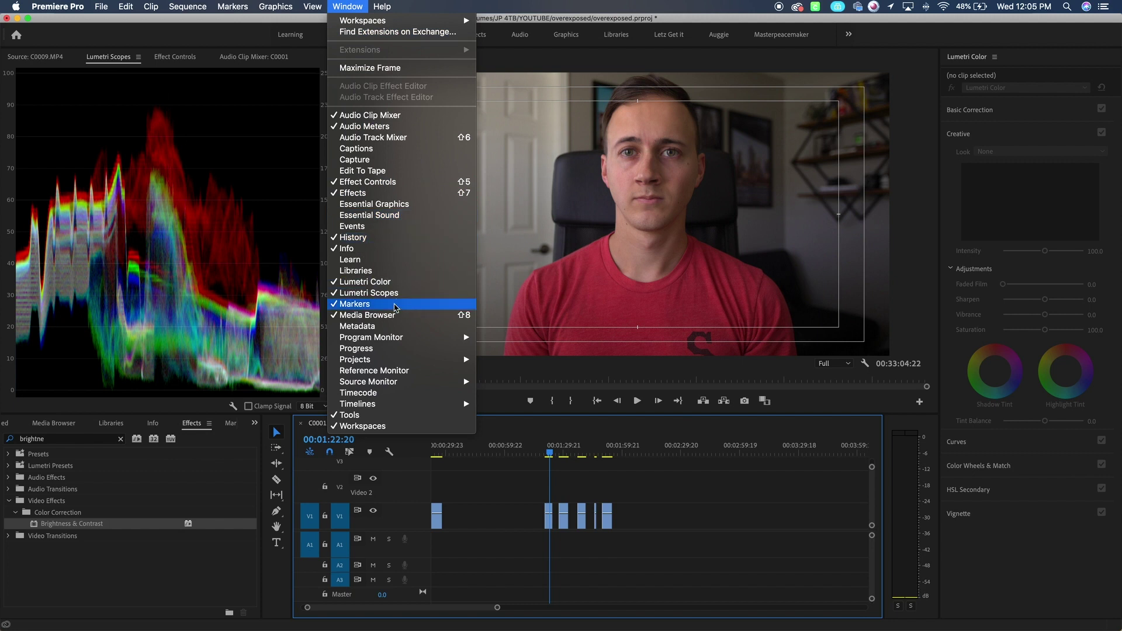
pyautogui.click(211, 43)
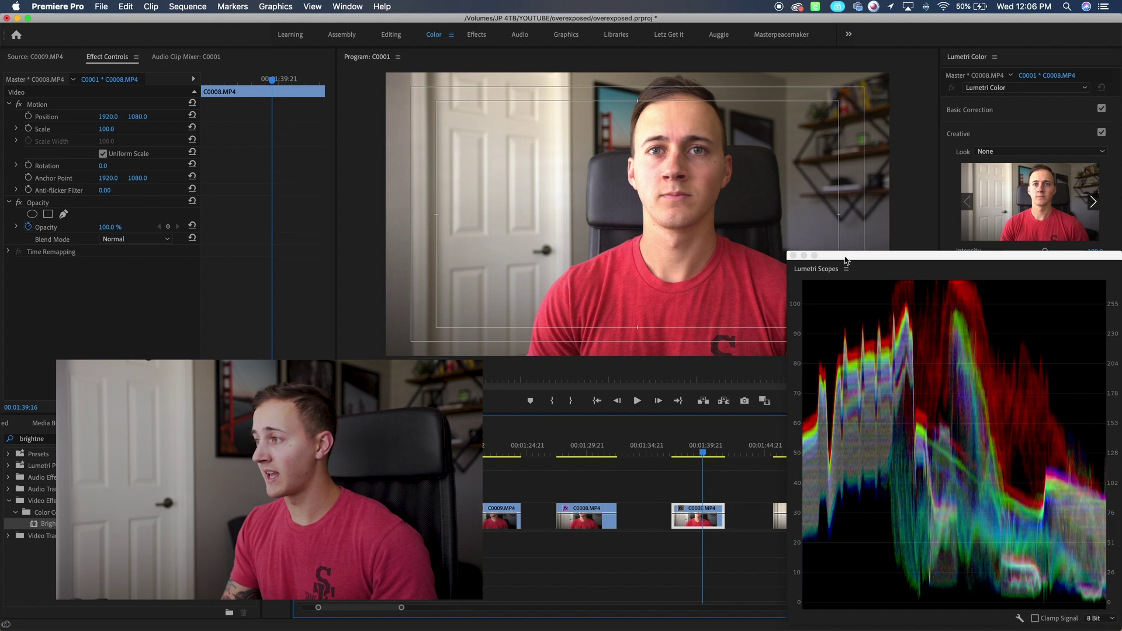
pyautogui.moveTo(845, 260); pyautogui.dragTo(833, 248)
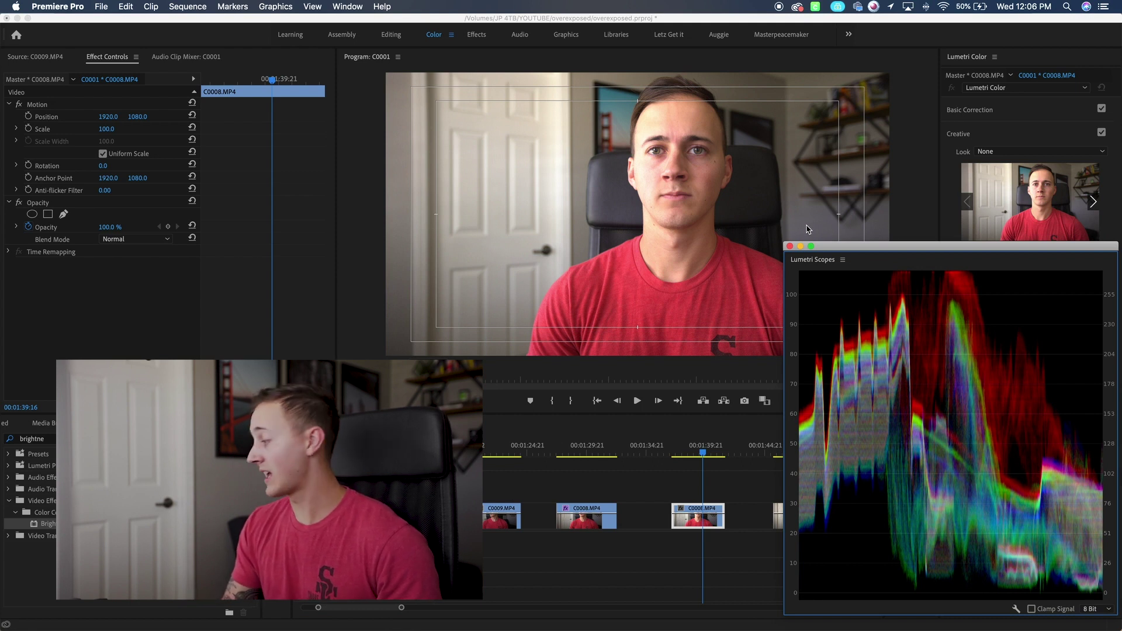
pyautogui.click(959, 134)
# Expand Basic Correction, pull highlights down and drop Saturation to 56.1, keeping the scopes clear
pyautogui.click(981, 110)
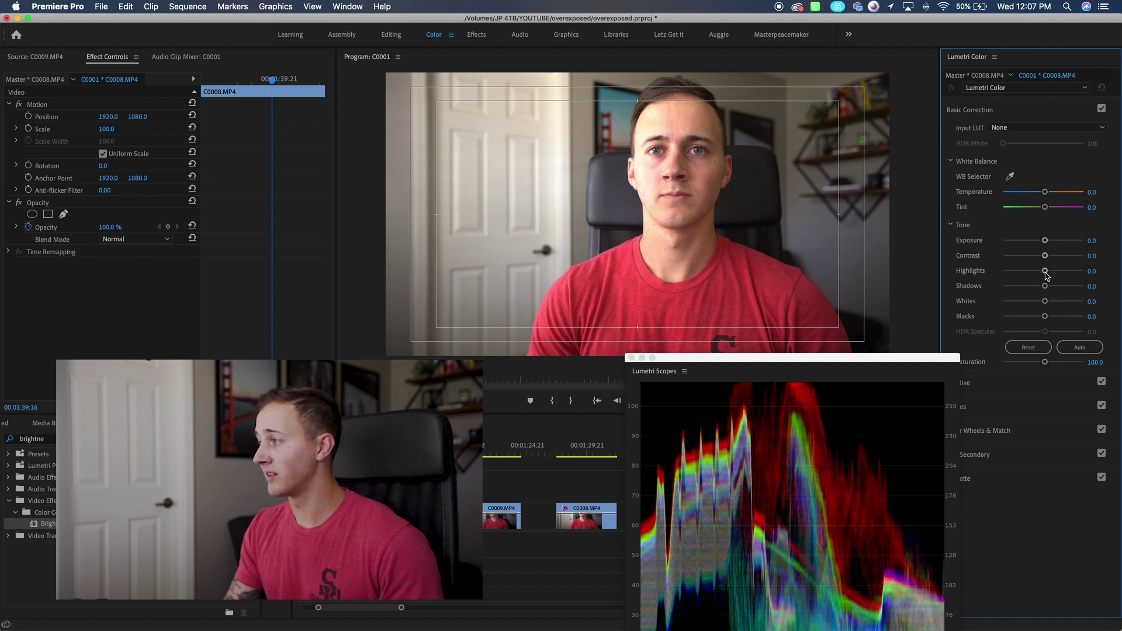
pyautogui.moveTo(1045, 271); pyautogui.dragTo(1078, 291)
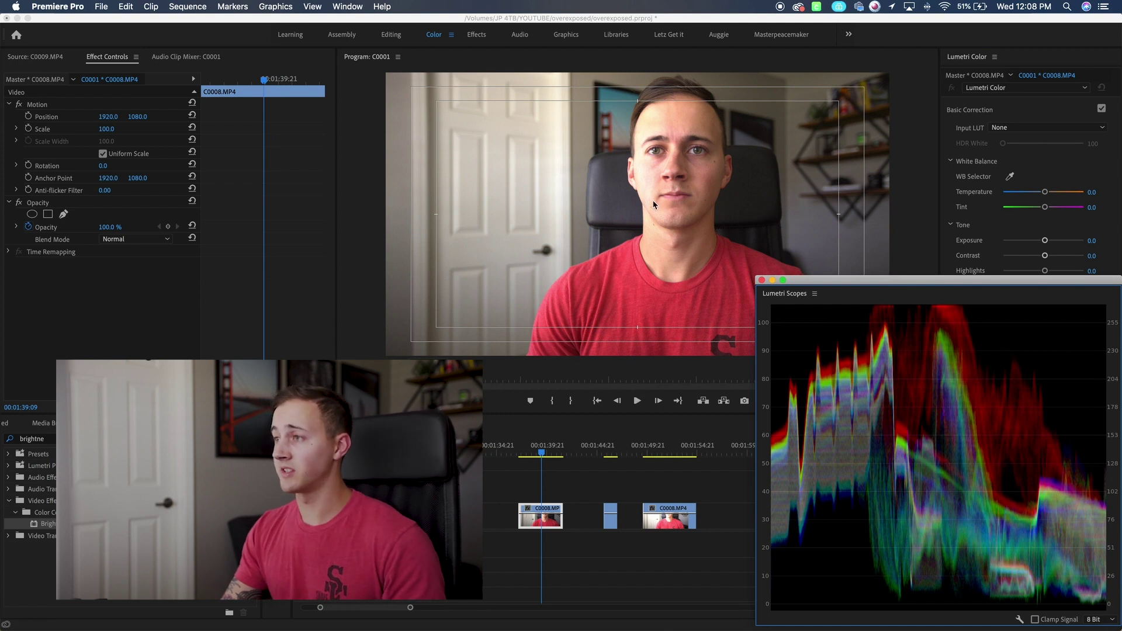
pyautogui.moveTo(865, 292); pyautogui.dragTo(739, 268)
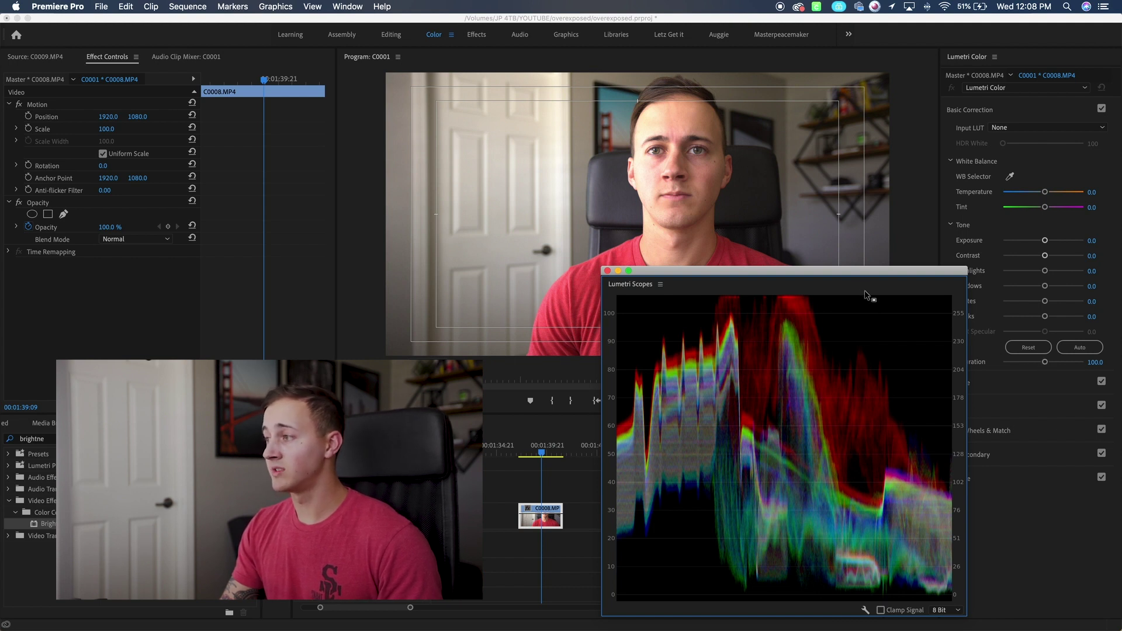
pyautogui.moveTo(861, 271); pyautogui.dragTo(838, 313)
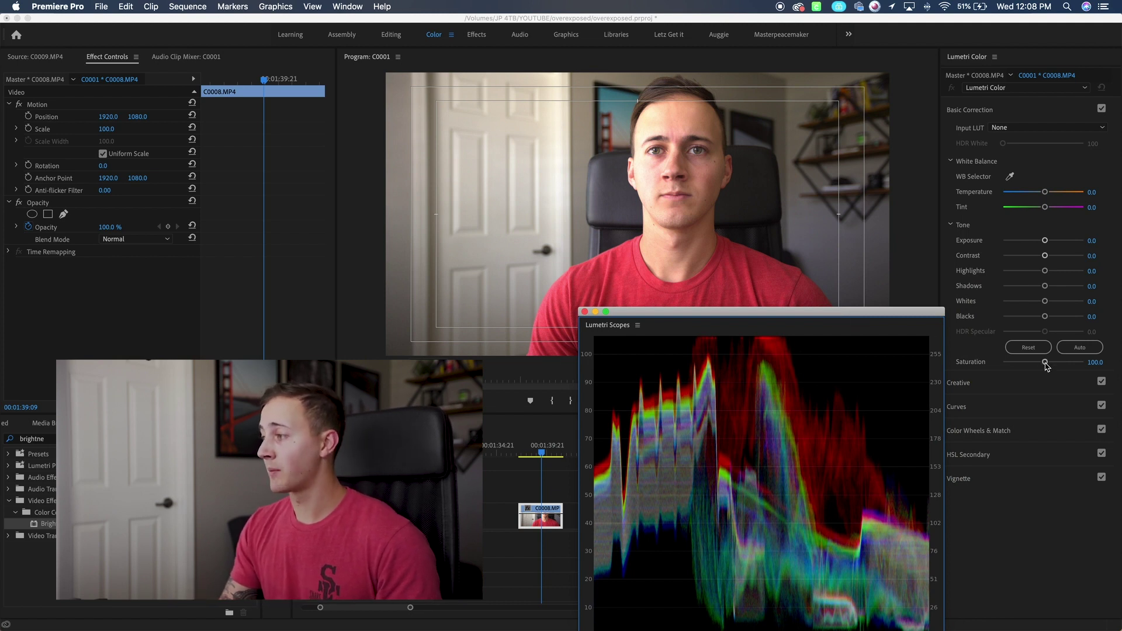
pyautogui.moveTo(1045, 362)
pyautogui.mouseDown()
pyautogui.moveTo(1085, 363)
pyautogui.moveTo(1030, 368)
pyautogui.mouseUp()
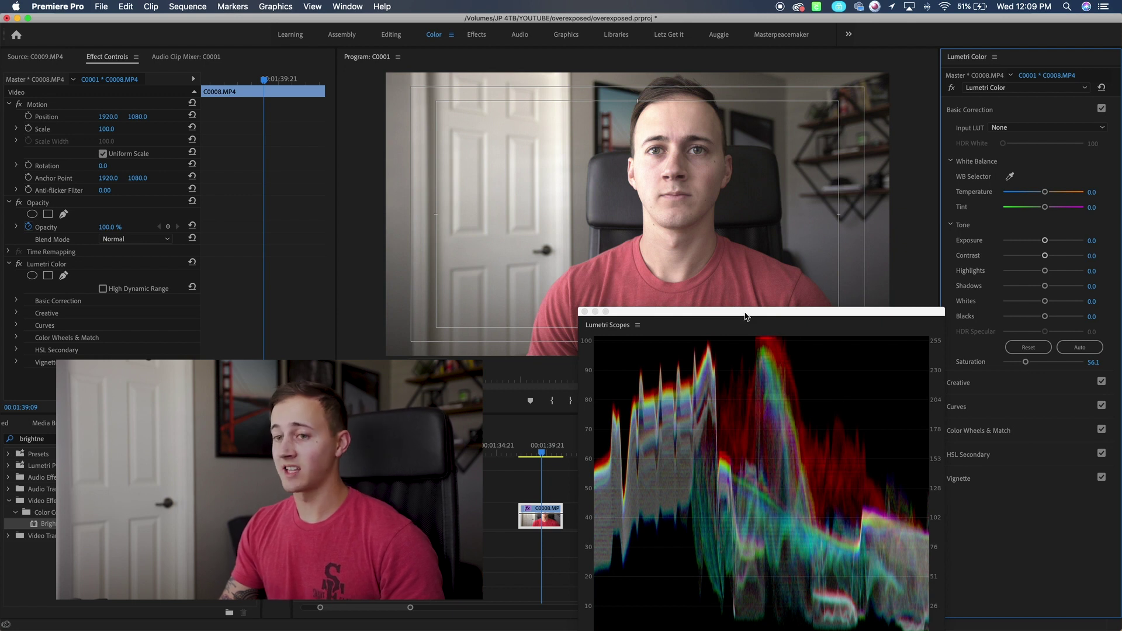
pyautogui.moveTo(725, 316); pyautogui.dragTo(891, 266)
# Search 'luma' in Effects and apply Luma Curve to C0008.MP4
pyautogui.click(124, 440)
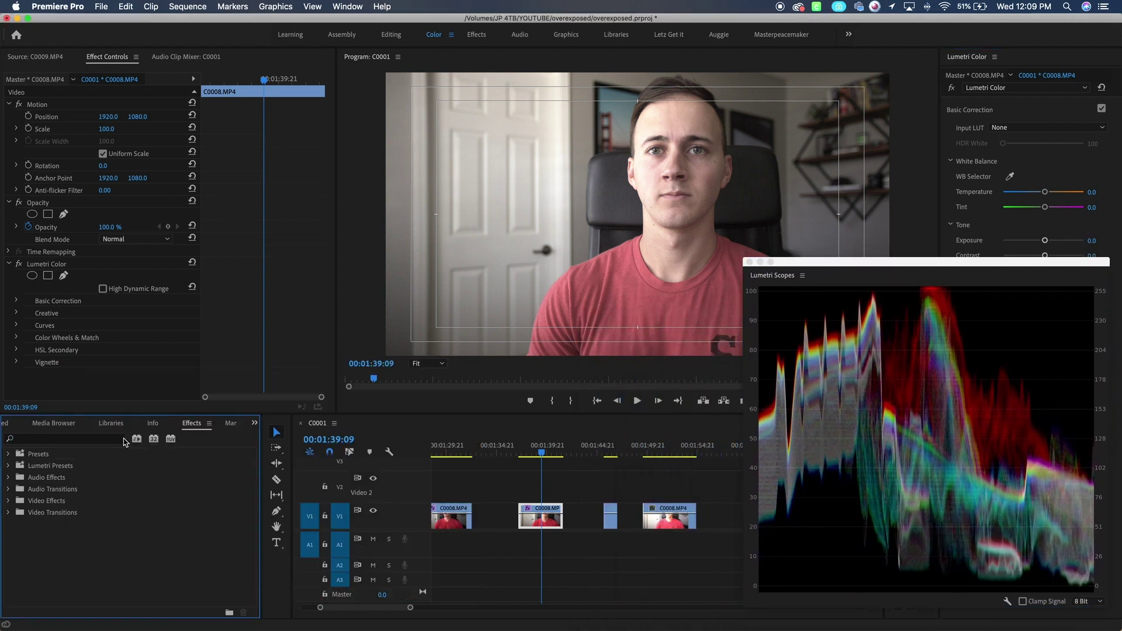
pyautogui.click(83, 440)
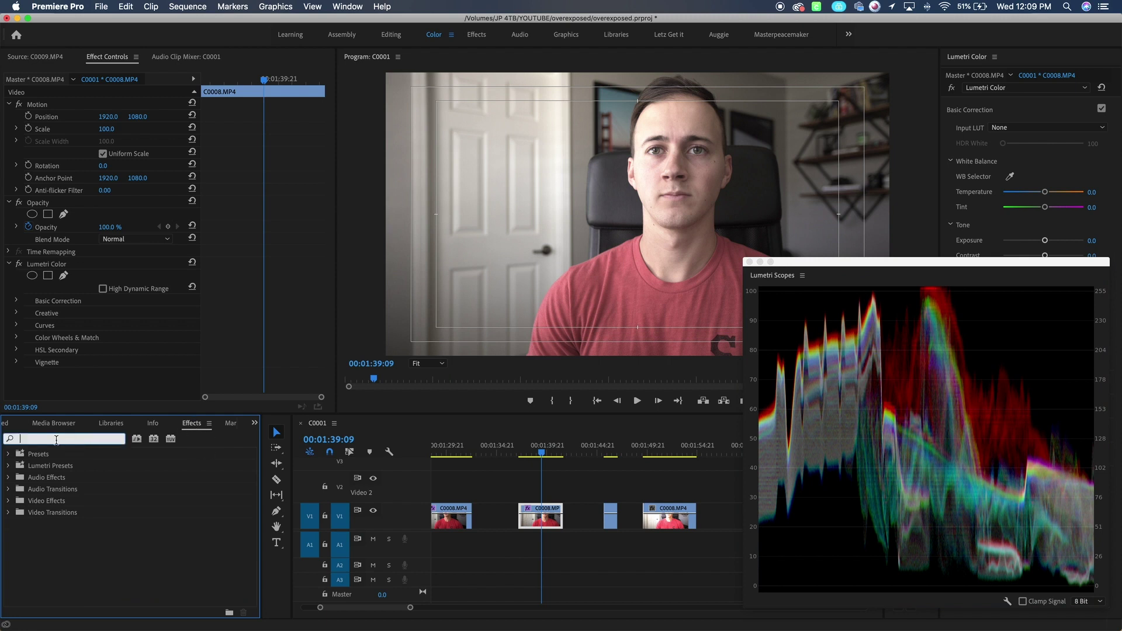
pyautogui.write('luma')
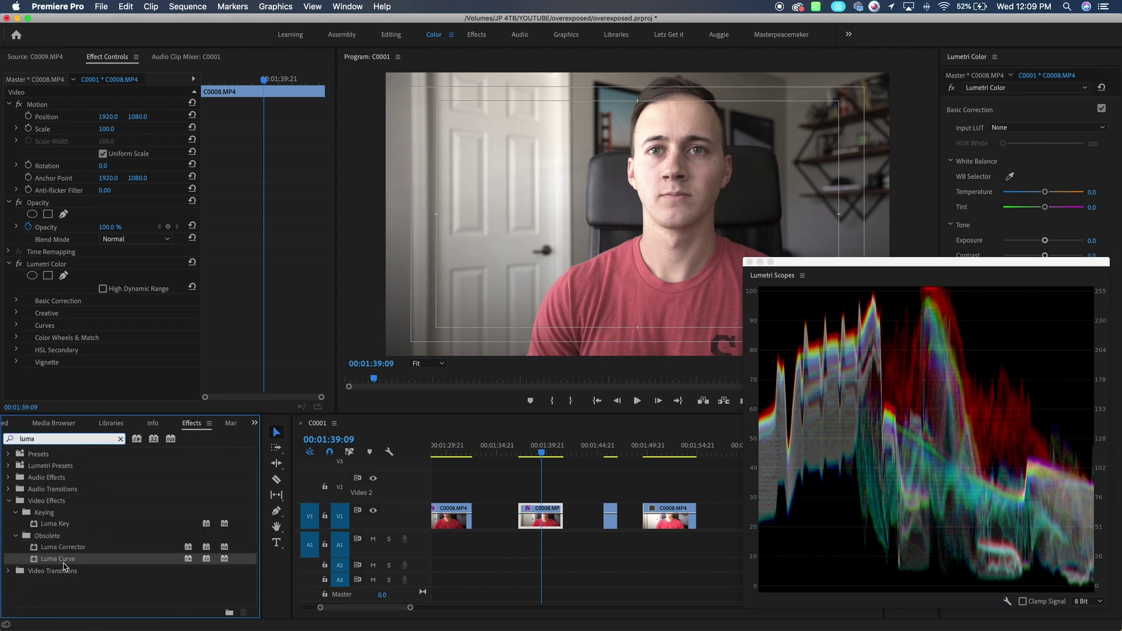
pyautogui.moveTo(64, 565); pyautogui.dragTo(240, 583)
pyautogui.moveTo(469, 415); pyautogui.dragTo(536, 524)
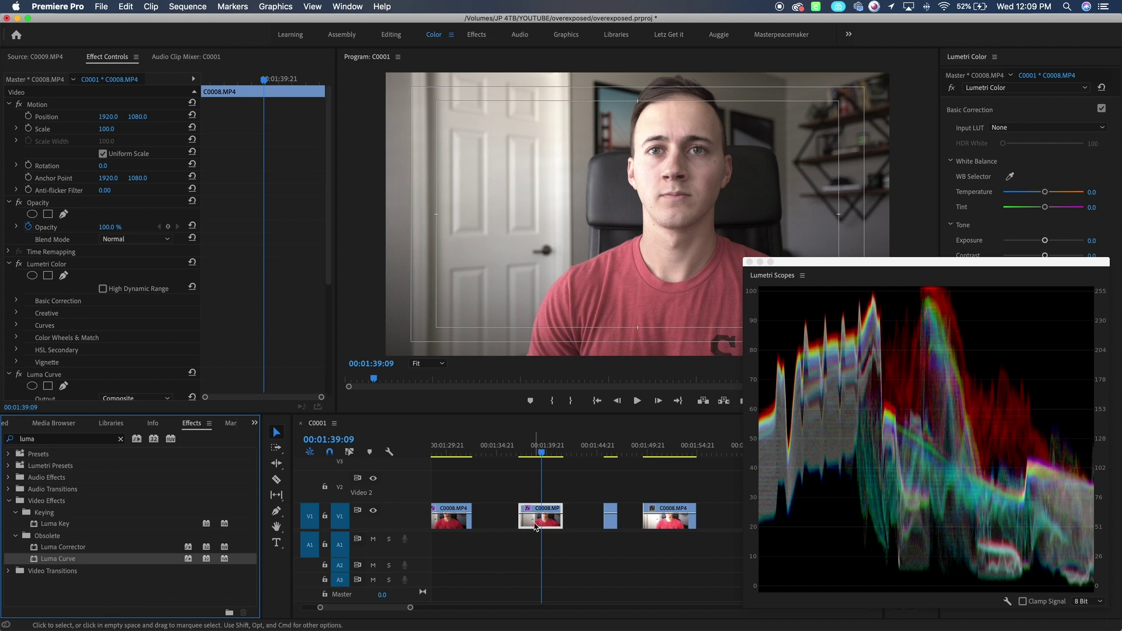
pyautogui.scroll(-5, 154, 342)
pyautogui.scroll(-2, 154, 342)
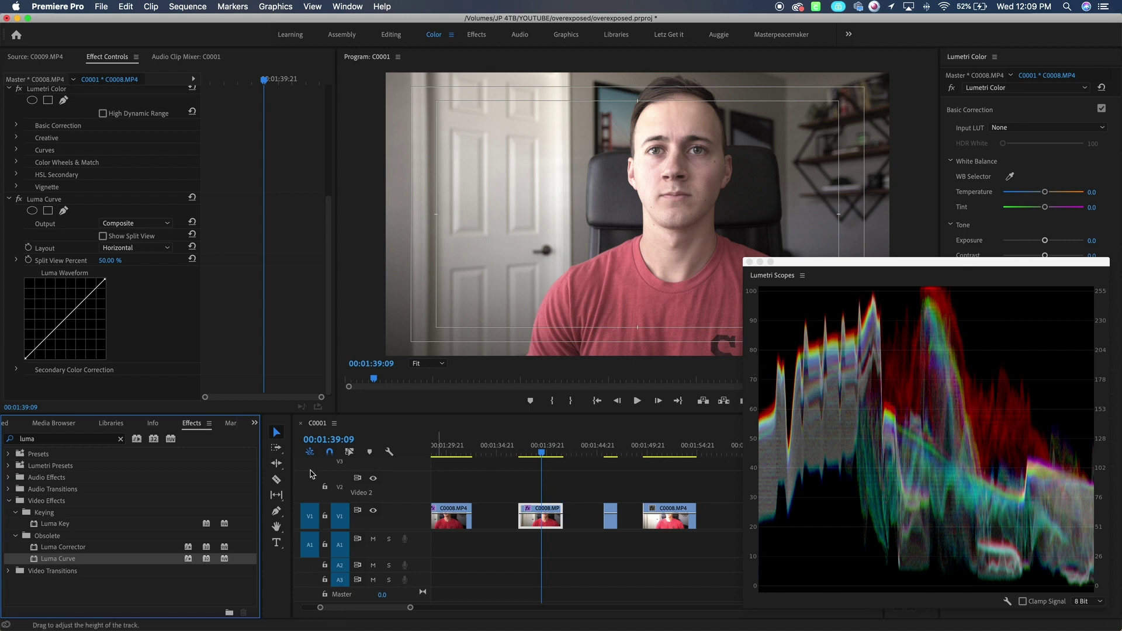
# Lower the Luma Curve's top point to tame highlights and raise its black point to lift shadows
pyautogui.click(105, 279)
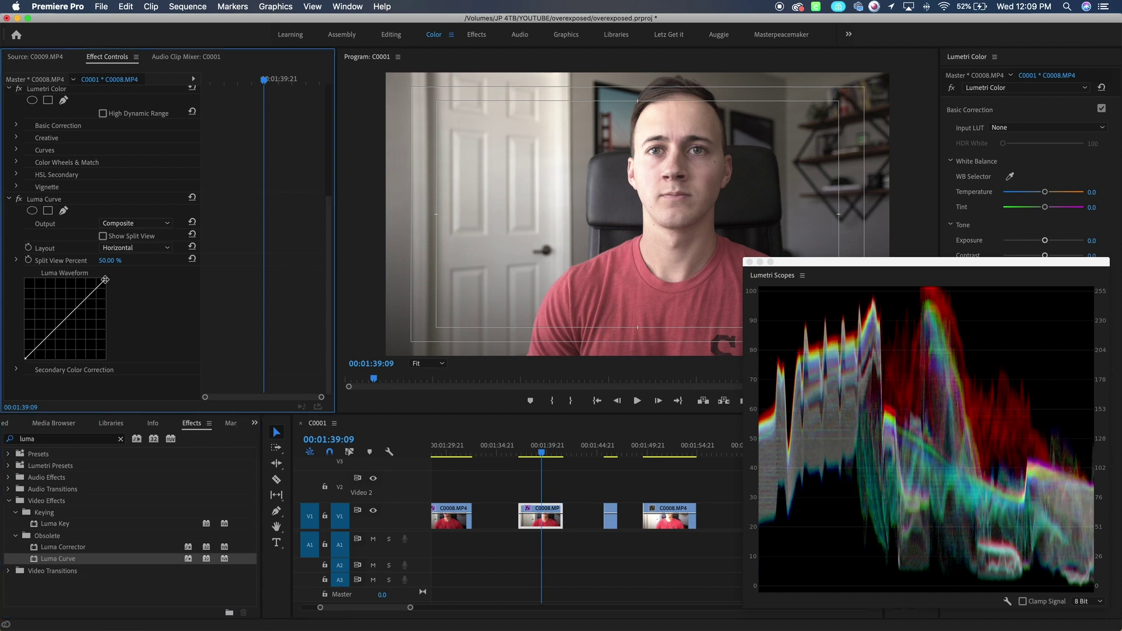
pyautogui.moveTo(105, 280); pyautogui.dragTo(110, 295)
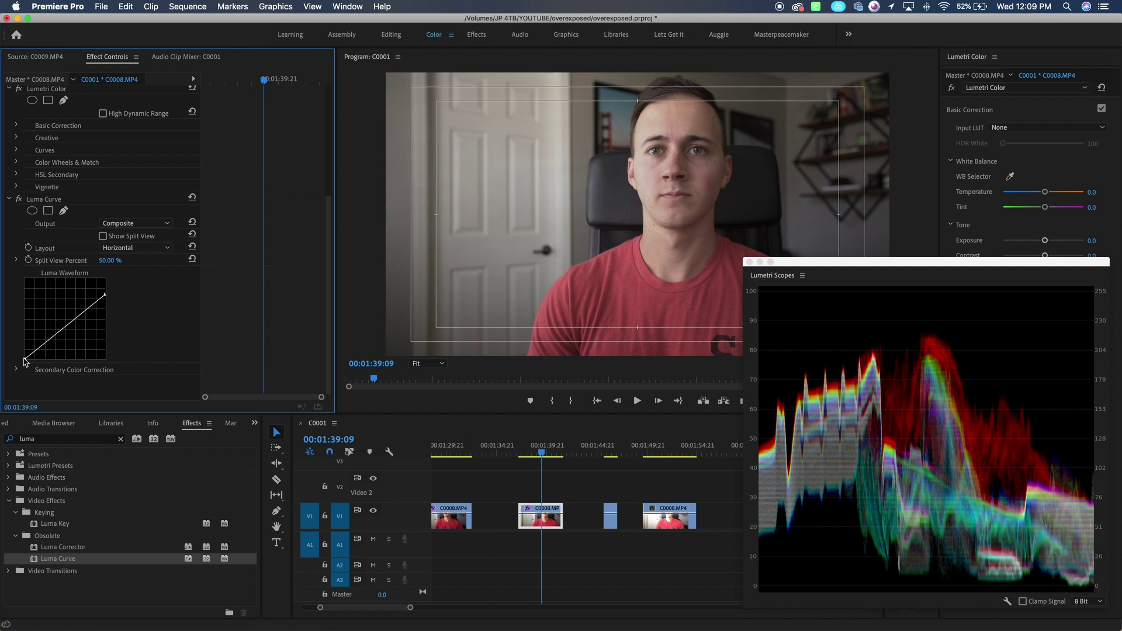
pyautogui.moveTo(26, 360); pyautogui.dragTo(19, 346)
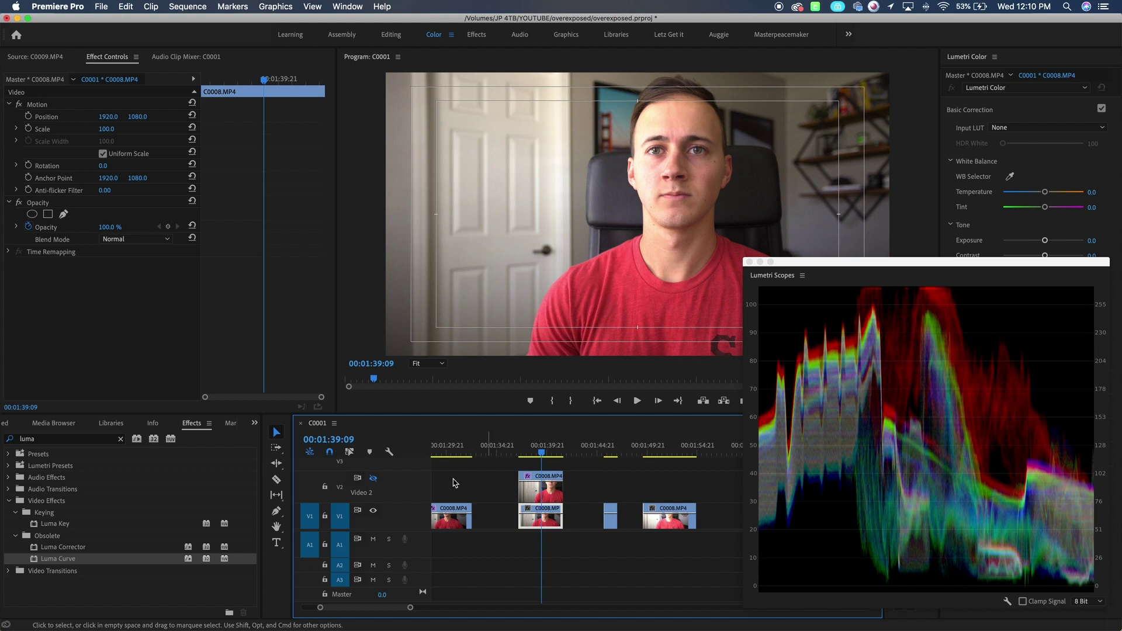
# Re-enable Video 2 and apply Brightness & Contrast to its C0008.MP4 clip via a 'brigh' search
pyautogui.click(374, 480)
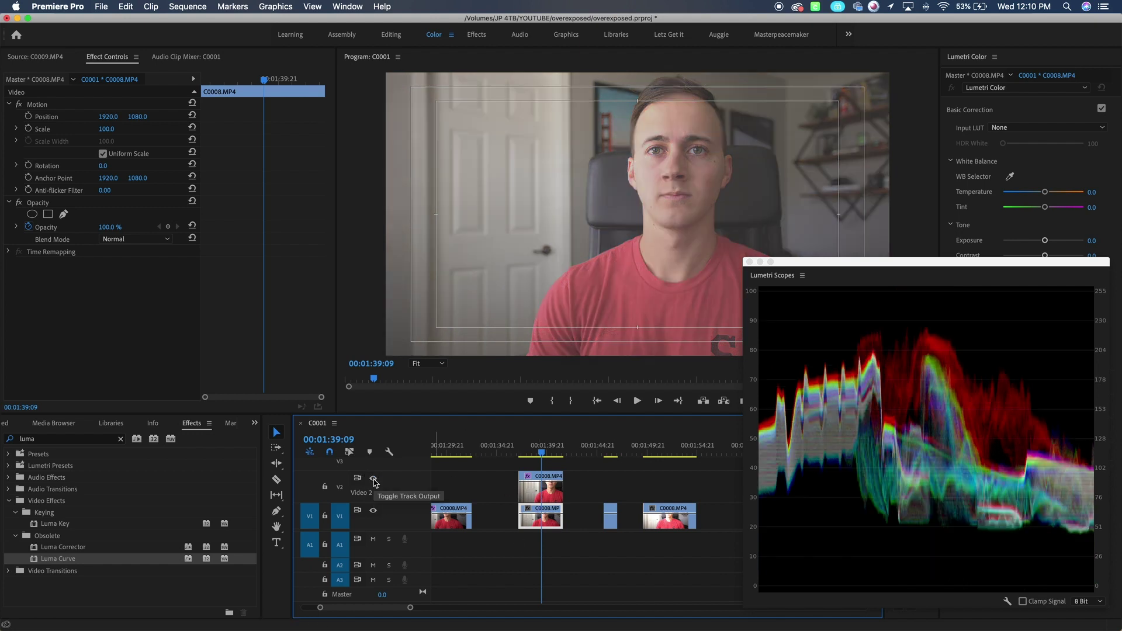
pyautogui.click(541, 490)
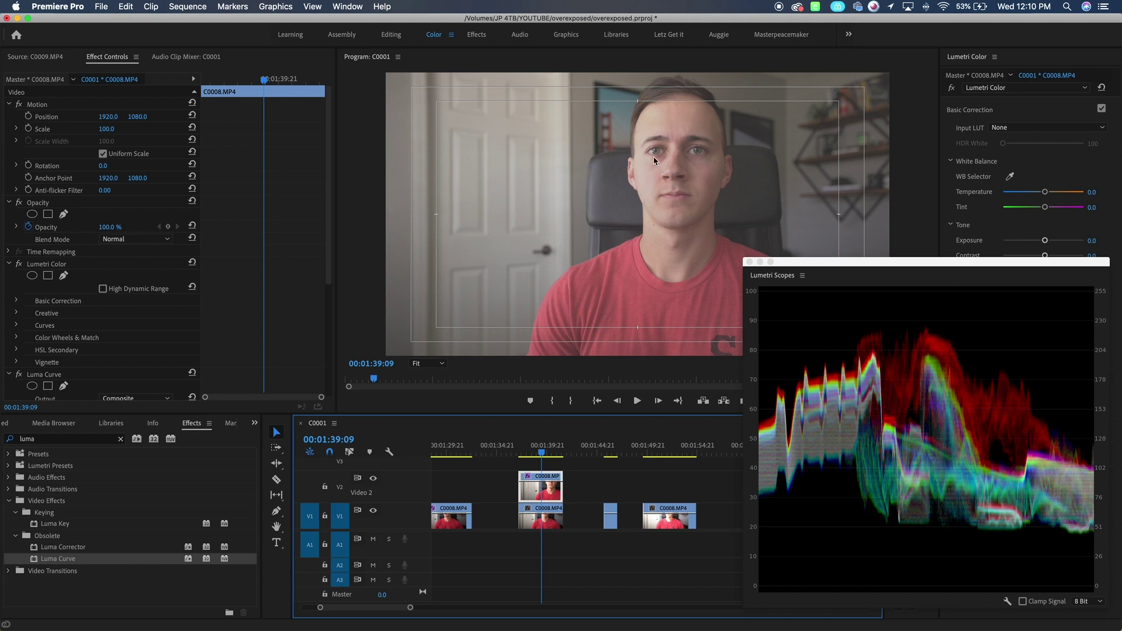
pyautogui.click(91, 442)
pyautogui.scroll(-5, 58, 351)
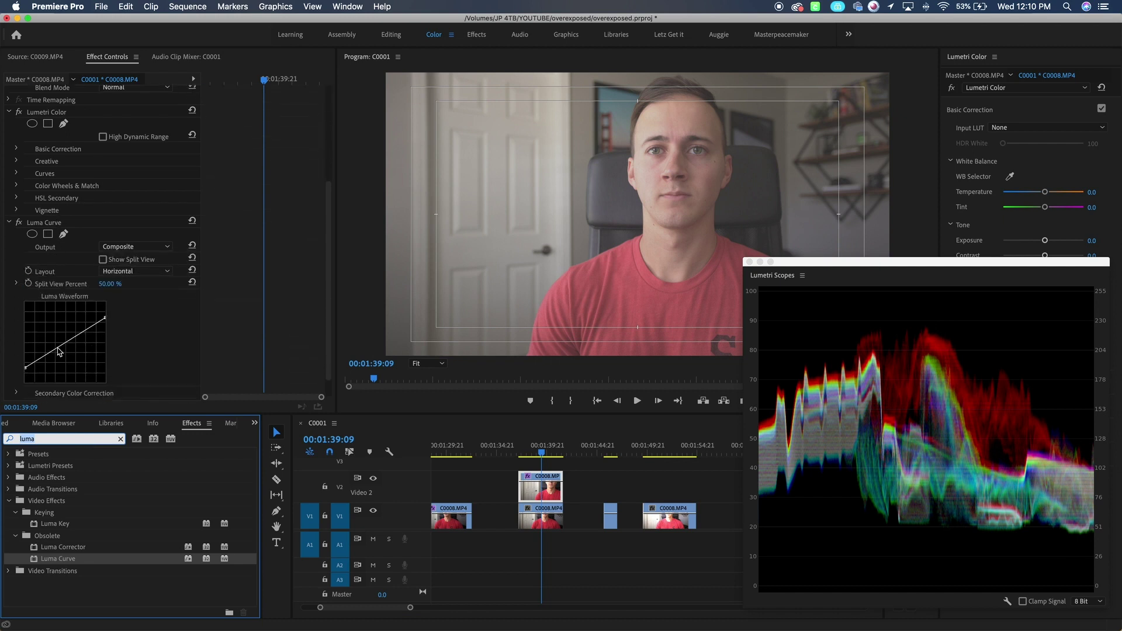
pyautogui.write('brightn')
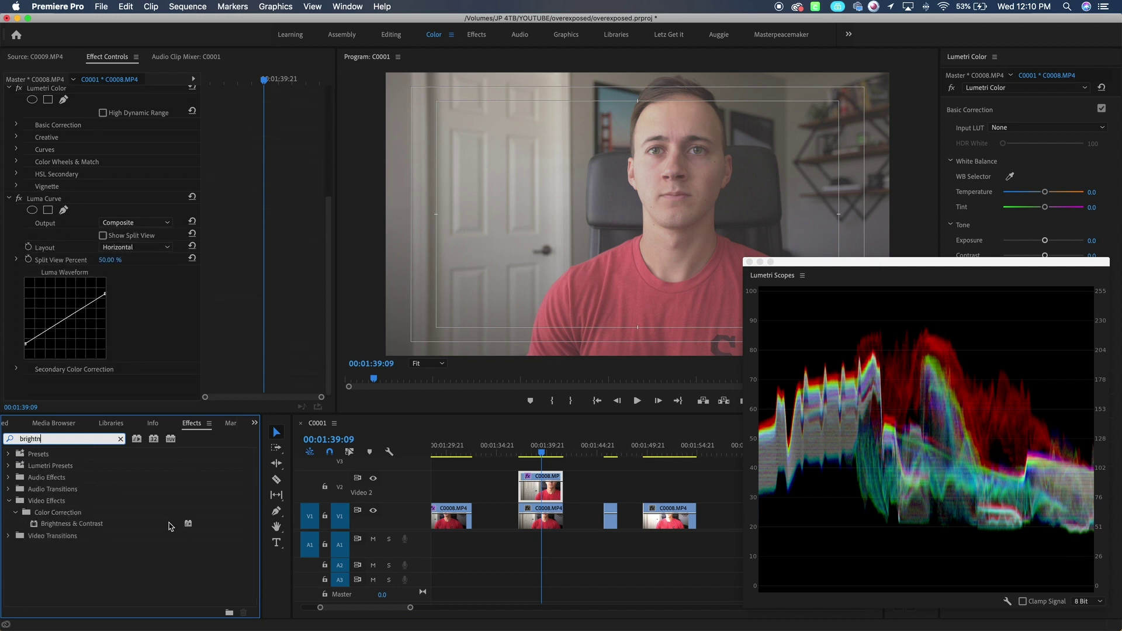
pyautogui.moveTo(90, 528); pyautogui.dragTo(538, 489)
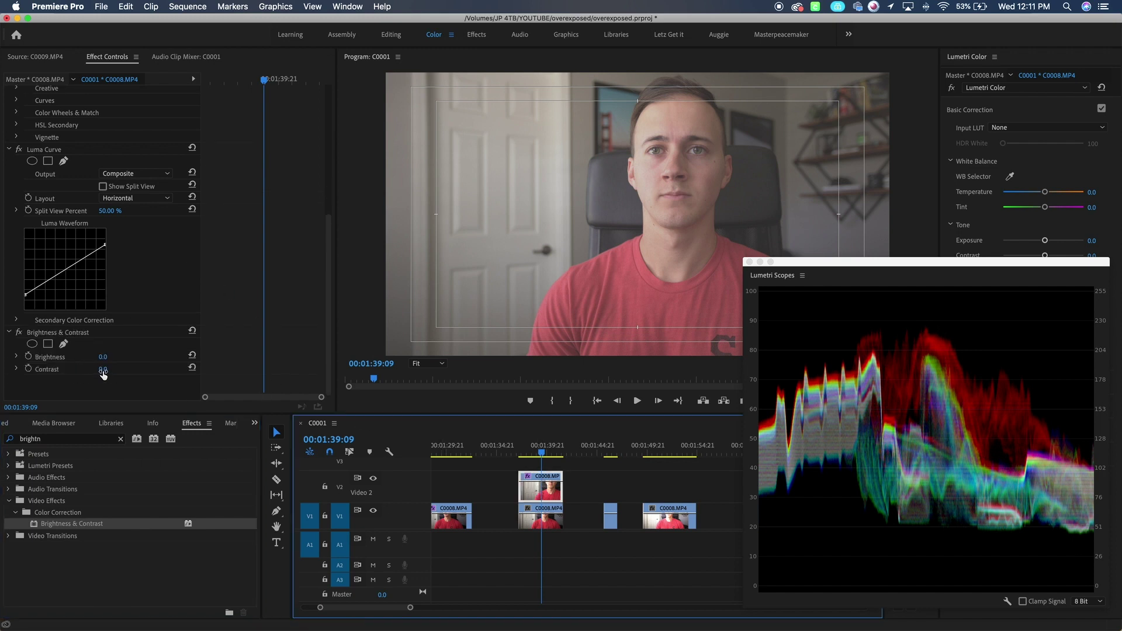
# Scrub the Brightness & Contrast Contrast value up to 35.0
pyautogui.click(102, 370)
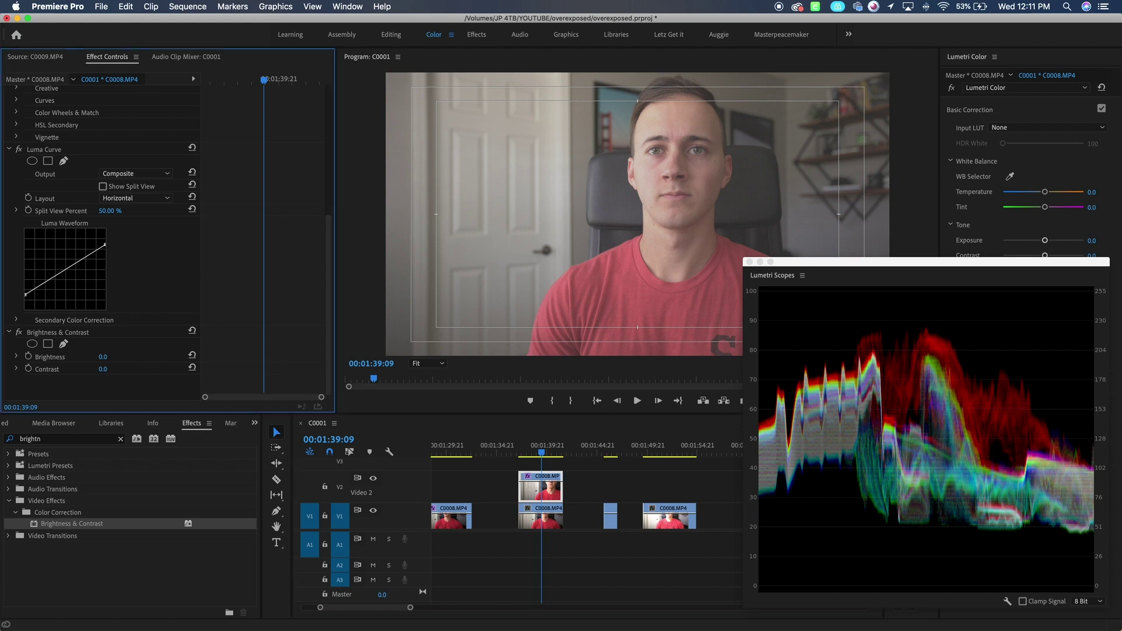
pyautogui.moveTo(103, 369); pyautogui.dragTo(118, 370)
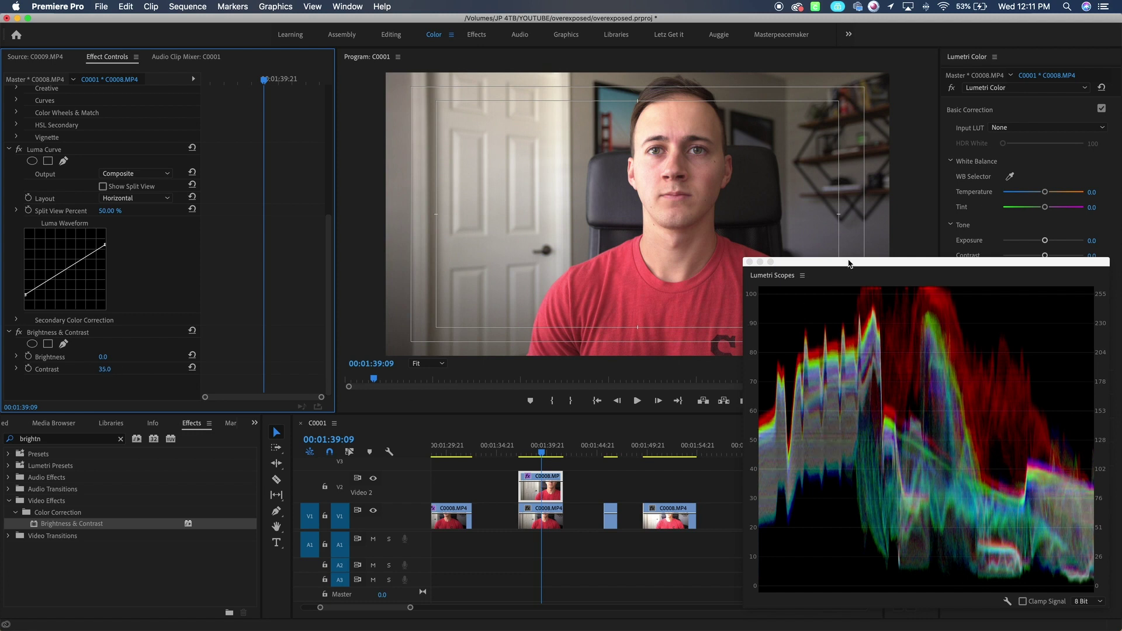
pyautogui.moveTo(850, 263); pyautogui.dragTo(306, 288)
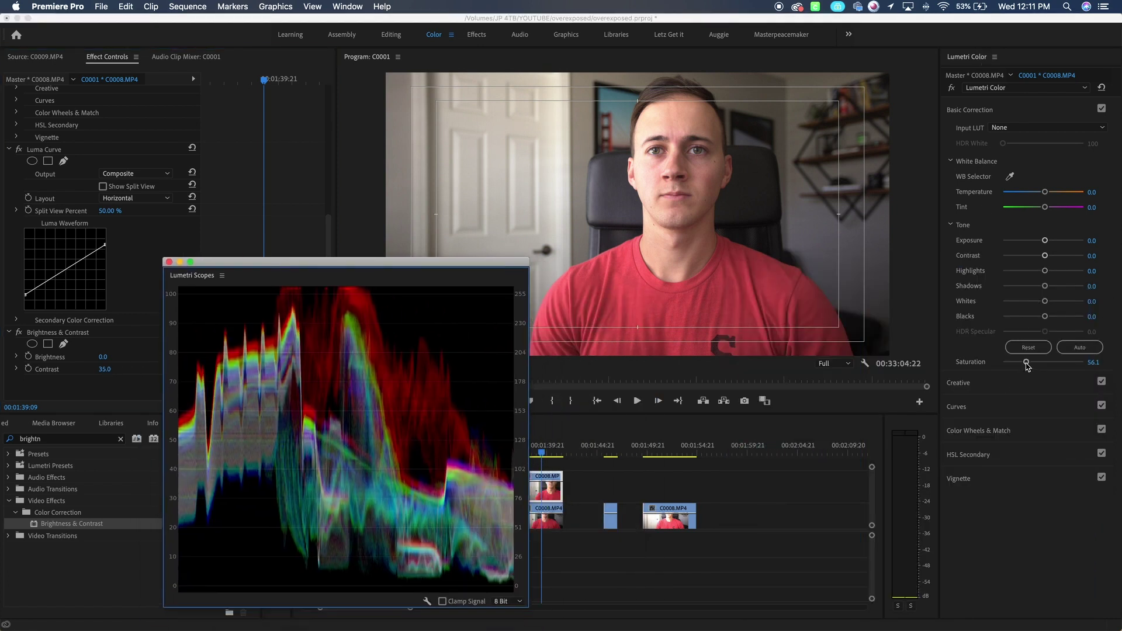
# Lower saturation slightly and nudge Contrast to 40 with the arrow keys
pyautogui.moveTo(1028, 365); pyautogui.dragTo(1023, 367)
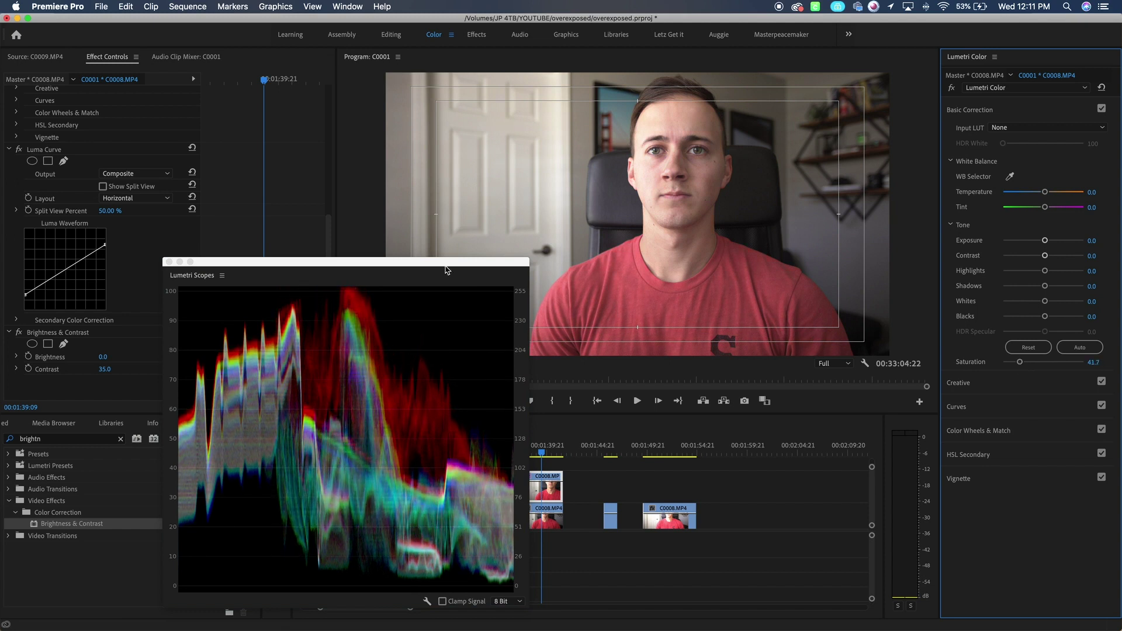
pyautogui.moveTo(446, 270); pyautogui.dragTo(869, 260)
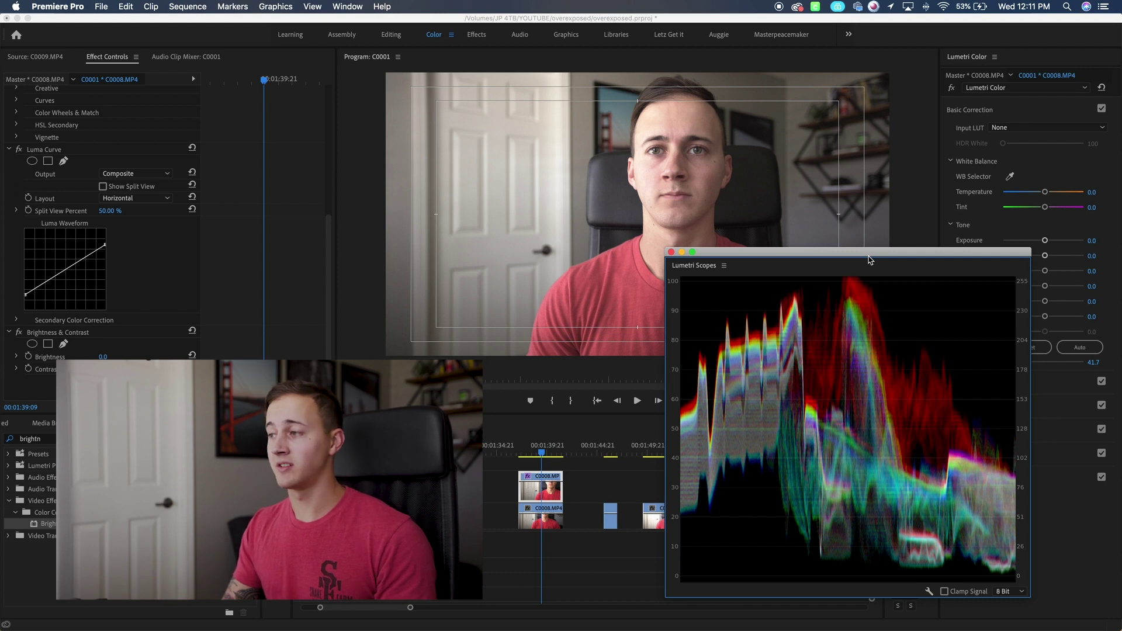
pyautogui.moveTo(821, 256)
pyautogui.mouseDown()
pyautogui.moveTo(846, 263)
pyautogui.moveTo(837, 261)
pyautogui.mouseUp()
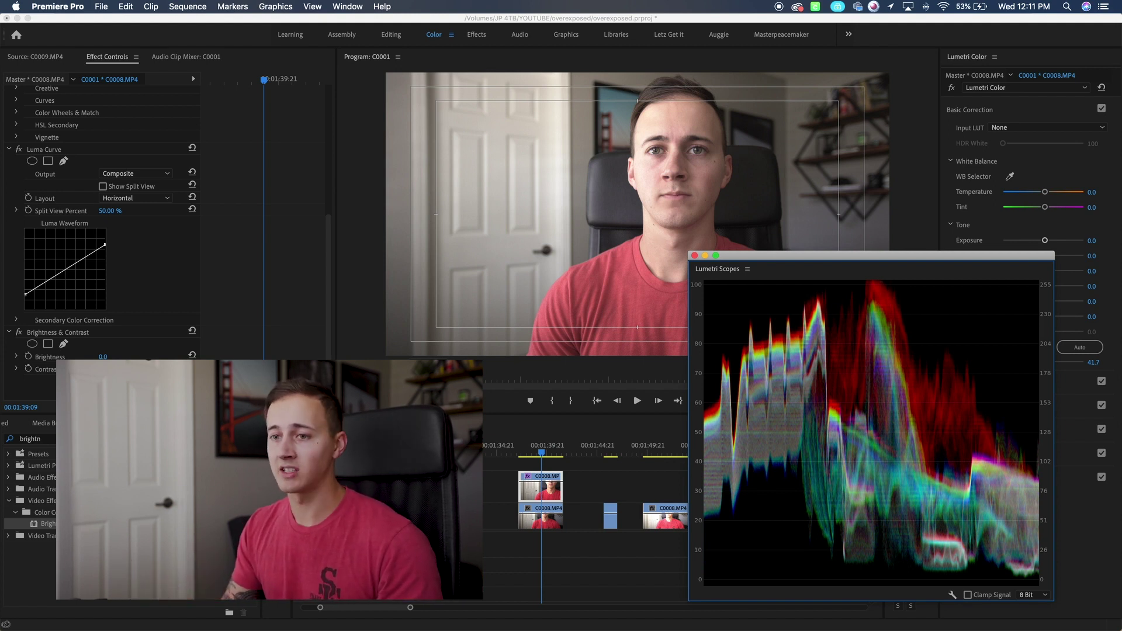
pyautogui.hotkey('shift', '5')
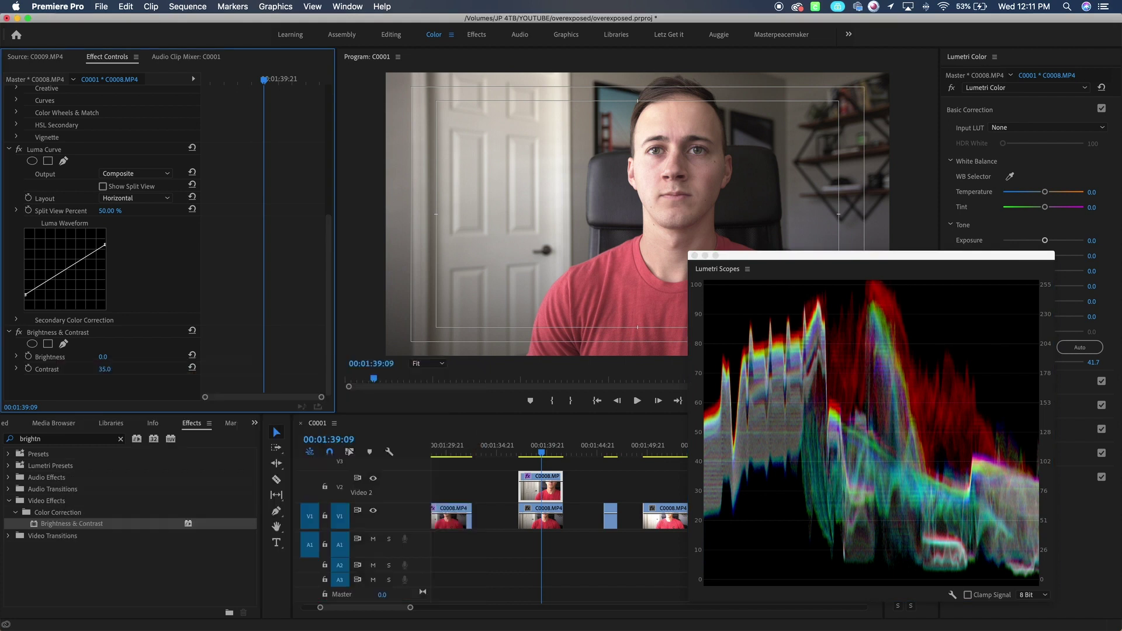
pyautogui.press('Up')
pyautogui.press('Up')
pyautogui.press('Up')
pyautogui.press('Up')
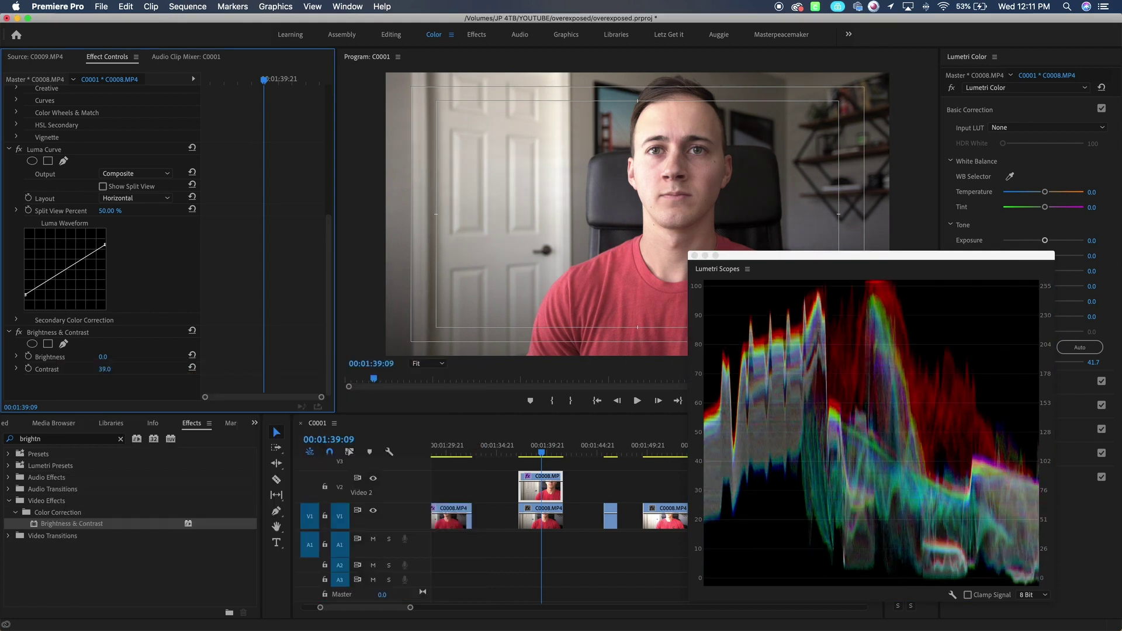
pyautogui.press('Up')
pyautogui.press('Up')
pyautogui.press('Up')
pyautogui.press('Up')
pyautogui.press('Up')
pyautogui.press('Up')
pyautogui.press('Up')
pyautogui.press('Up')
pyautogui.press('Up')
pyautogui.press('Down')
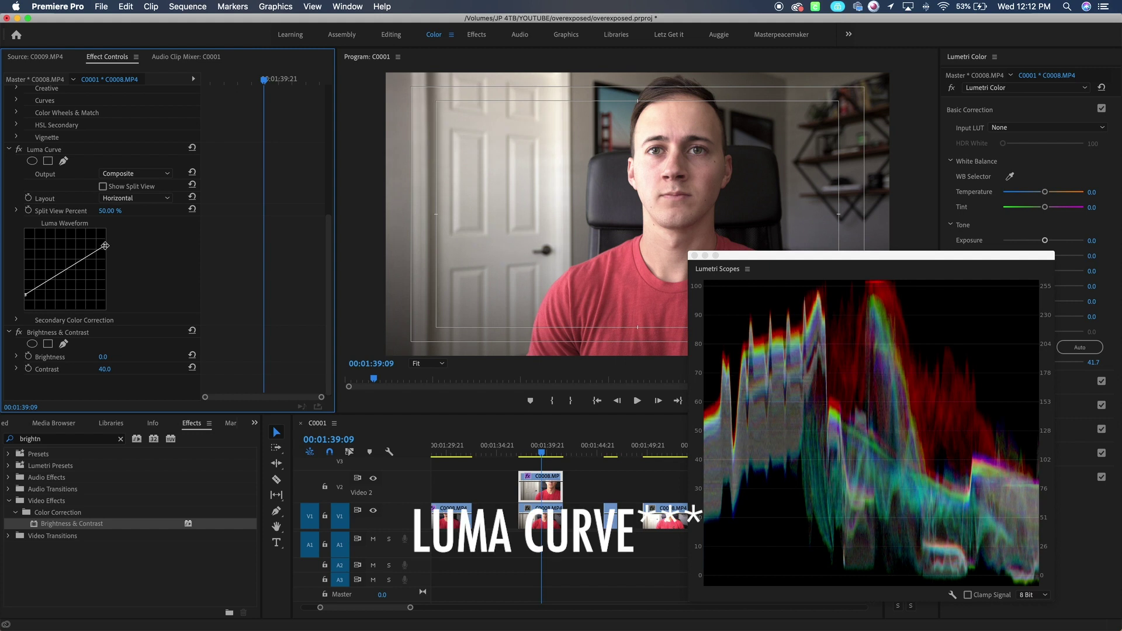
# Pull the Luma Curve's top point down, lift its bottom point, and raise Contrast to 47
pyautogui.moveTo(105, 246); pyautogui.dragTo(105, 249)
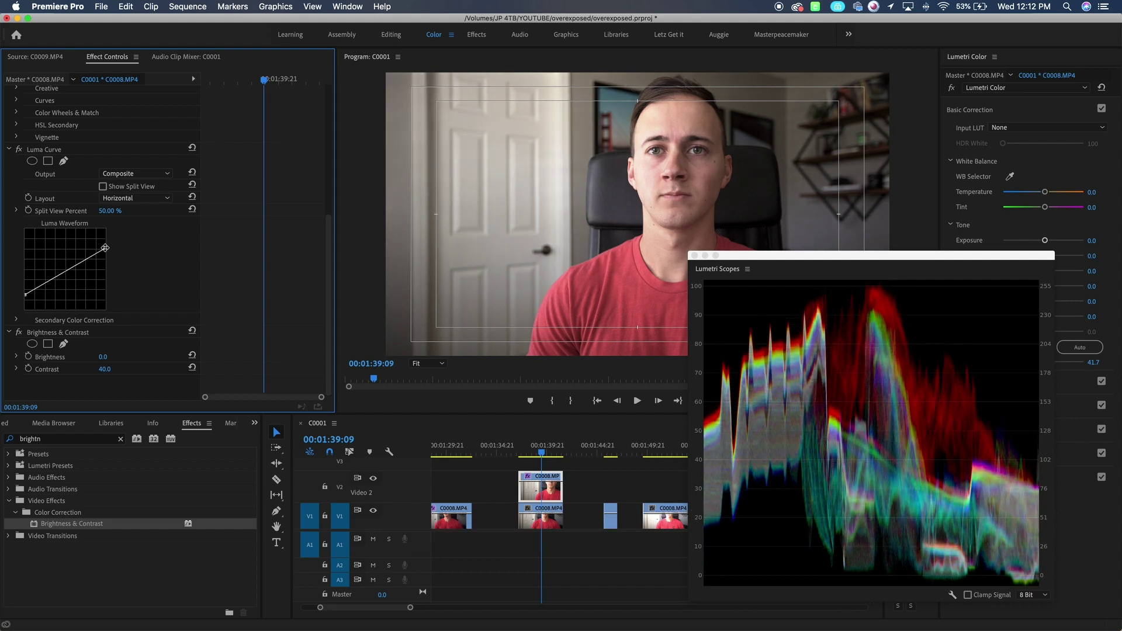
pyautogui.moveTo(105, 250); pyautogui.dragTo(105, 250)
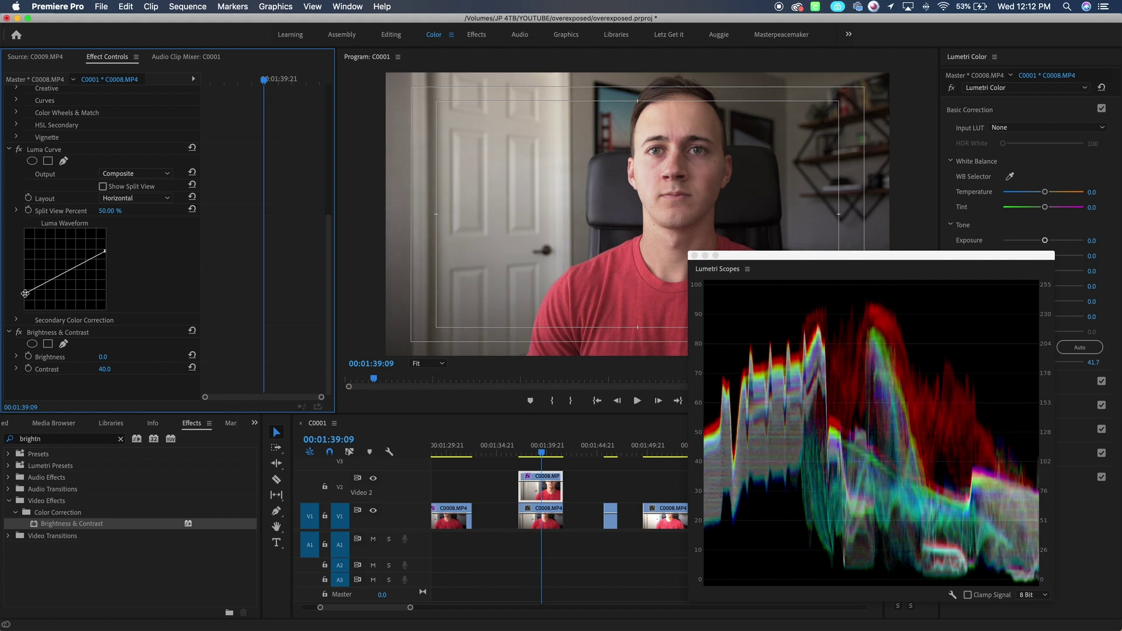
pyautogui.moveTo(25, 294); pyautogui.dragTo(25, 292)
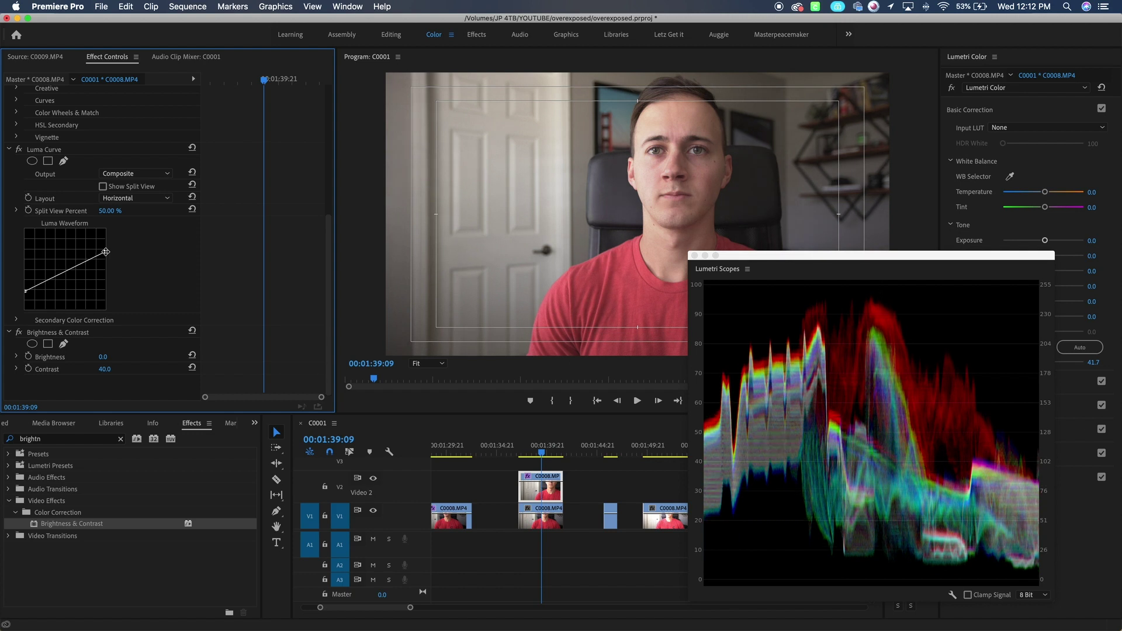
pyautogui.moveTo(106, 252); pyautogui.dragTo(106, 253)
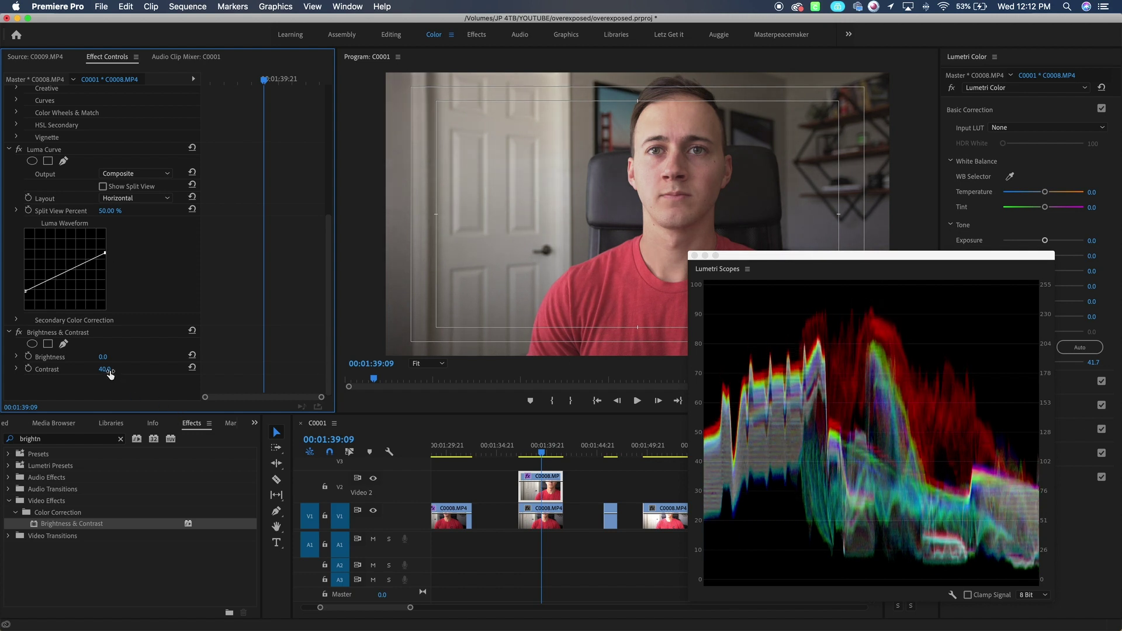
pyautogui.moveTo(105, 368); pyautogui.dragTo(109, 369)
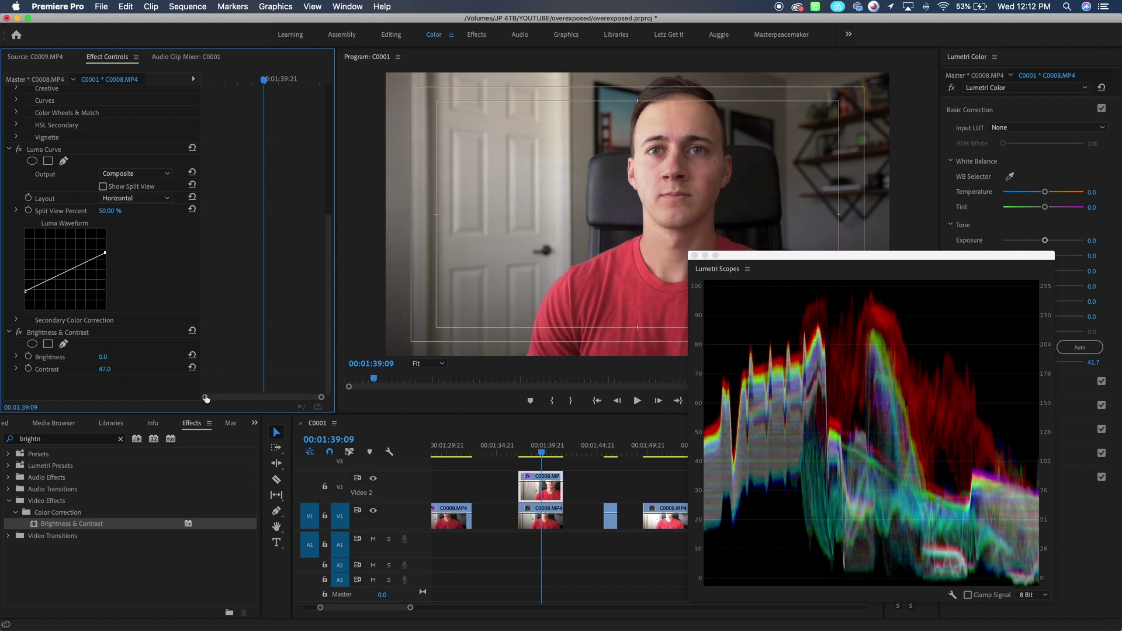
pyautogui.click(373, 478)
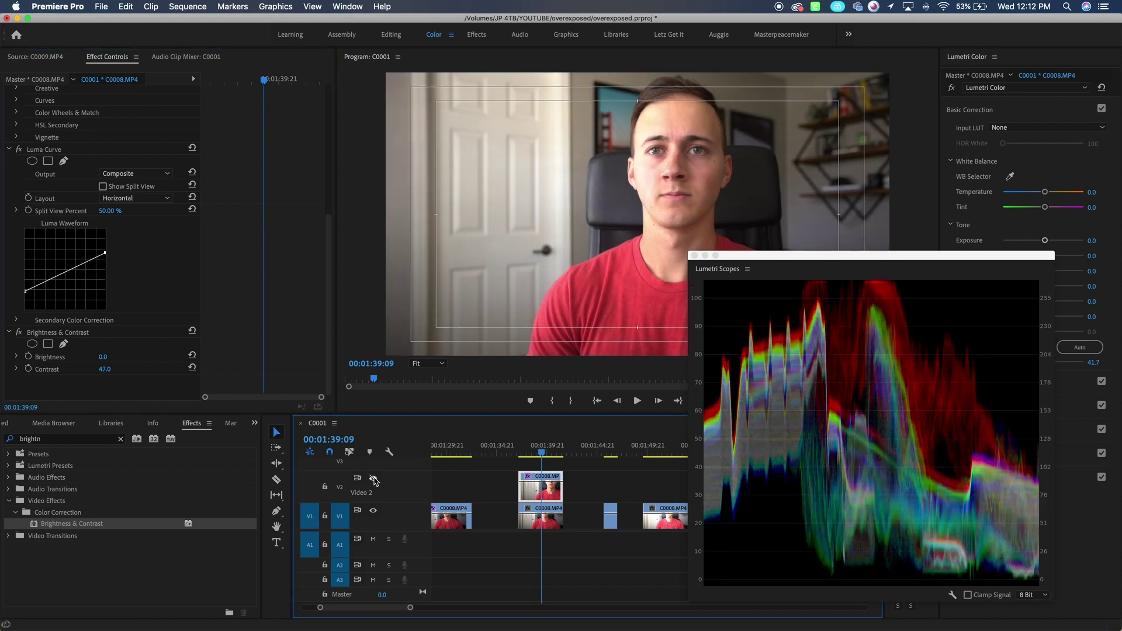
pyautogui.click(373, 478)
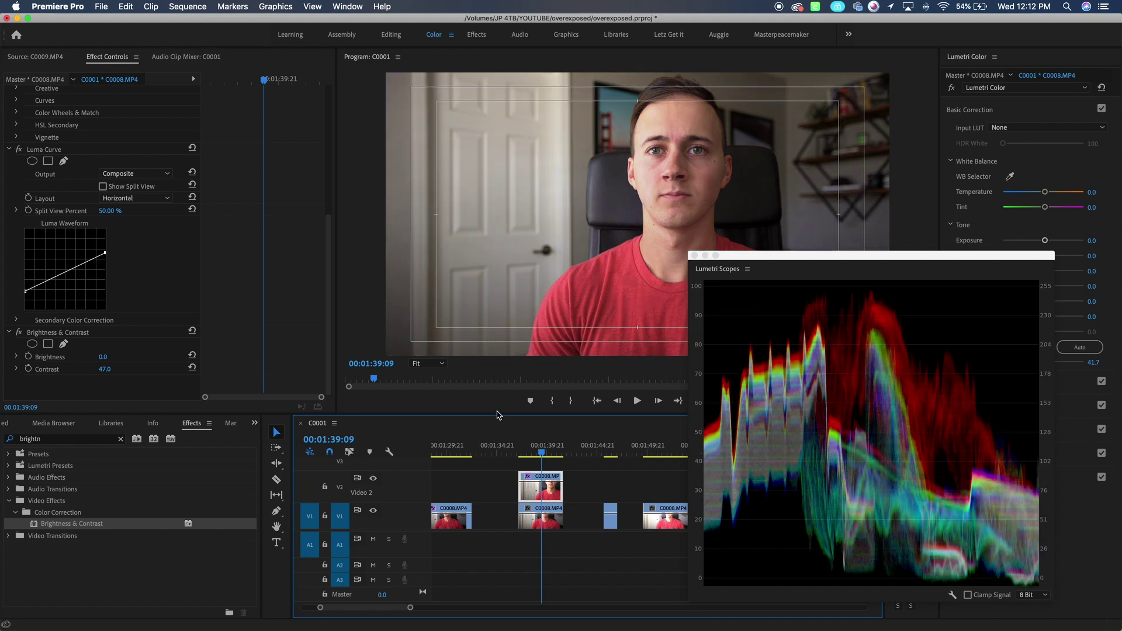
pyautogui.click(373, 479)
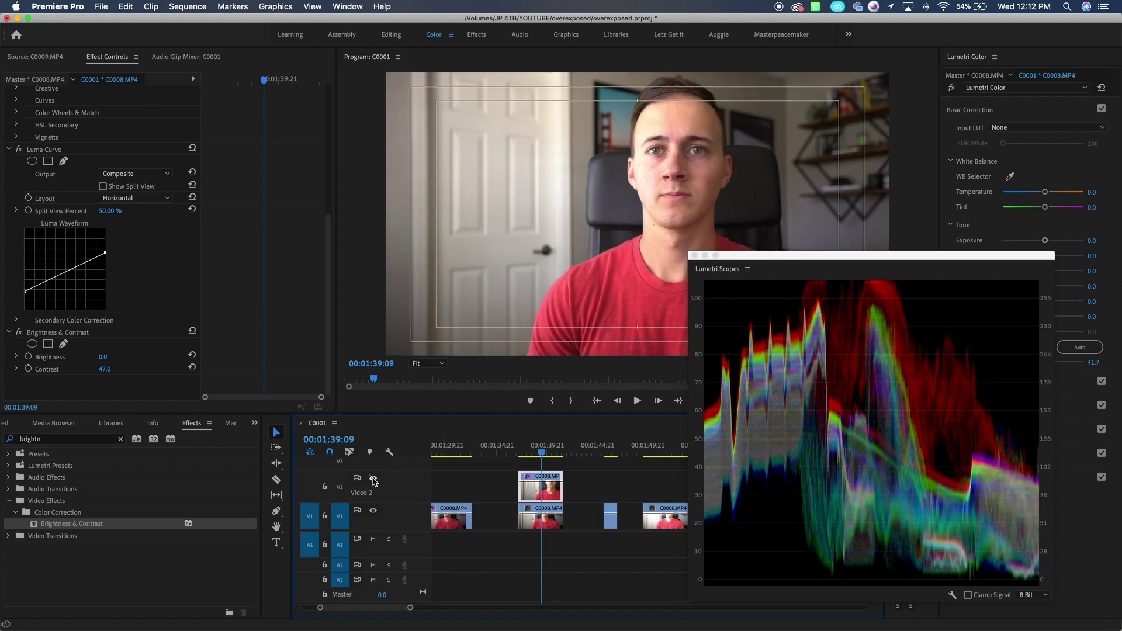
pyautogui.click(373, 478)
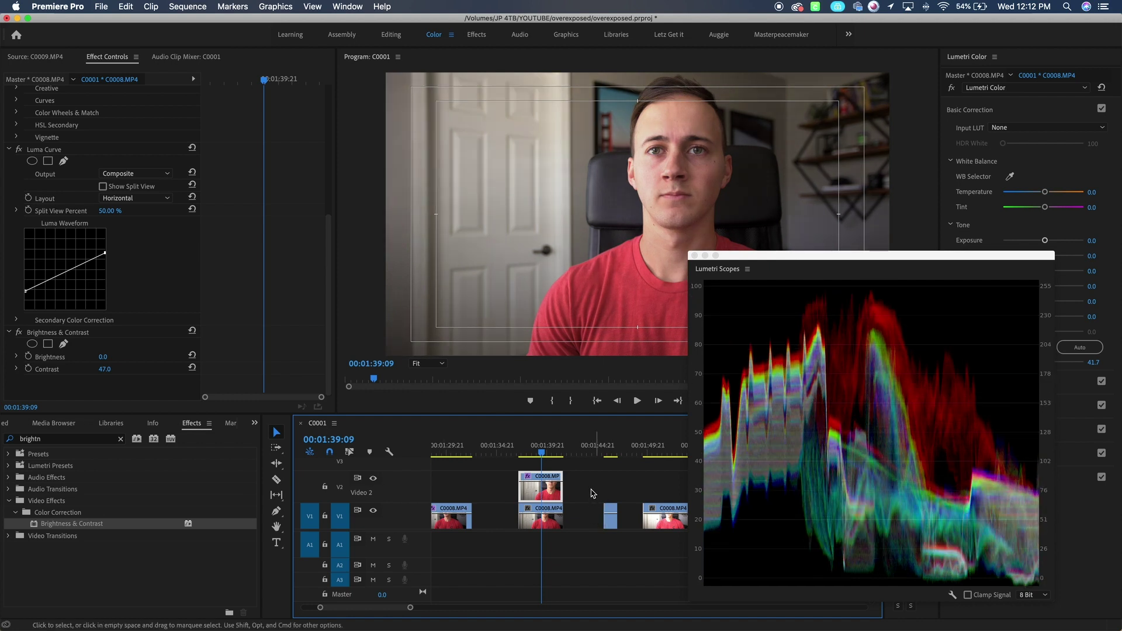
# Duplicate the Video 2 C0008.MP4 clip onto Video 3 above it
pyautogui.moveTo(800, 260); pyautogui.dragTo(830, 282)
pyautogui.click(562, 487)
pyautogui.scroll(2, 578, 484)
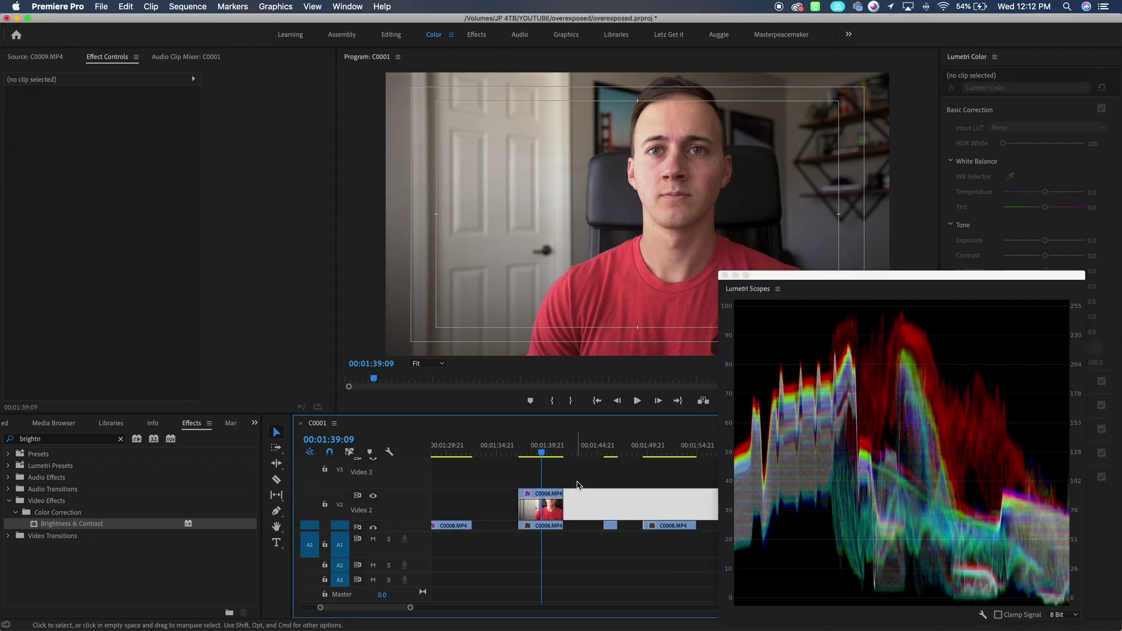
pyautogui.click(552, 497)
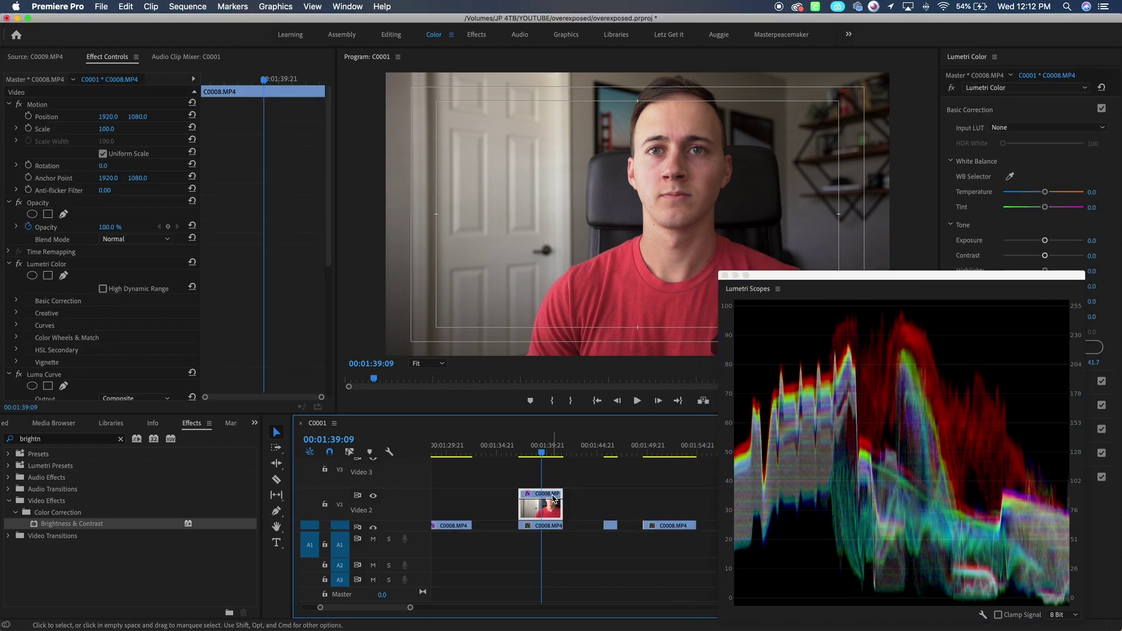
pyautogui.moveTo(554, 497); pyautogui.dragTo(553, 473)
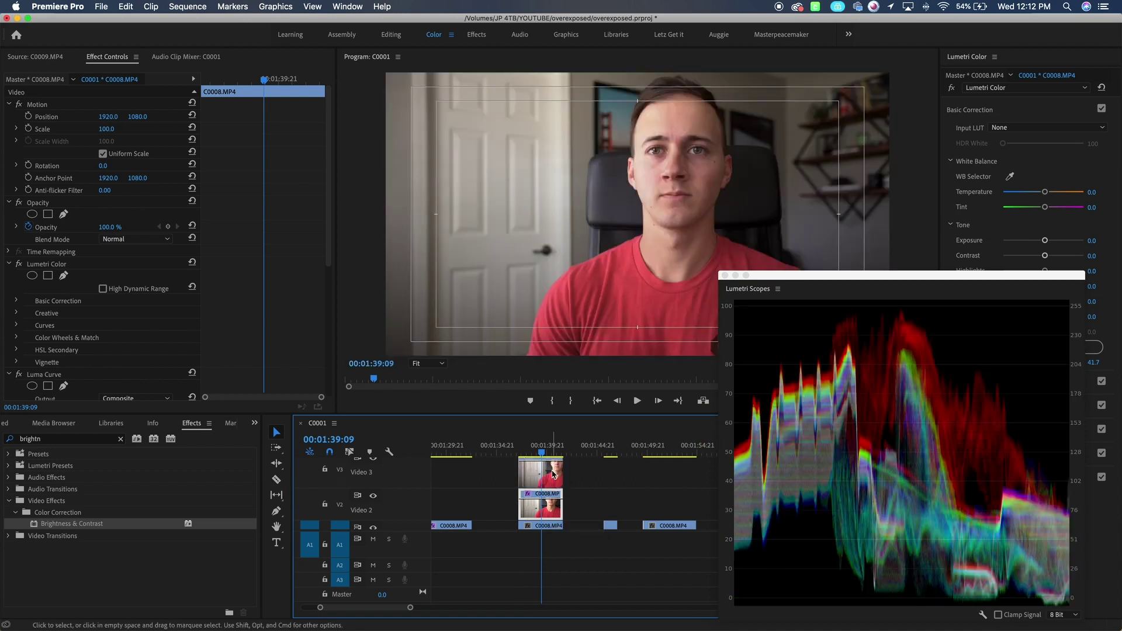
# Delete the Lumetri Color and Luma Curve effects from the Video 3 copy
pyautogui.click(43, 264)
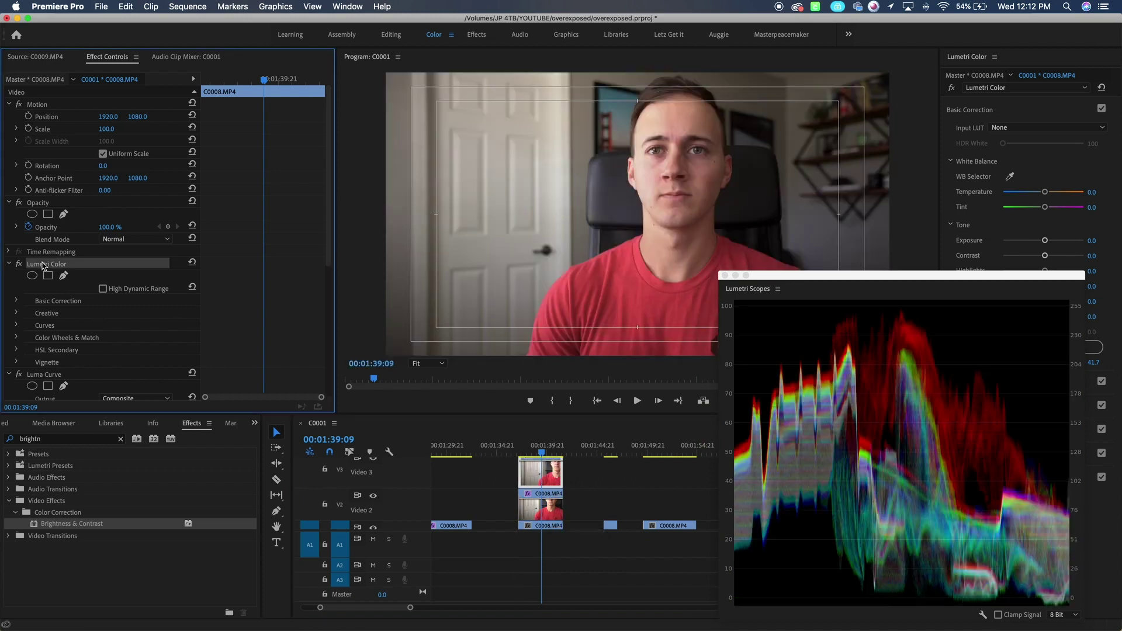
pyautogui.press('Delete')
pyautogui.click(44, 265)
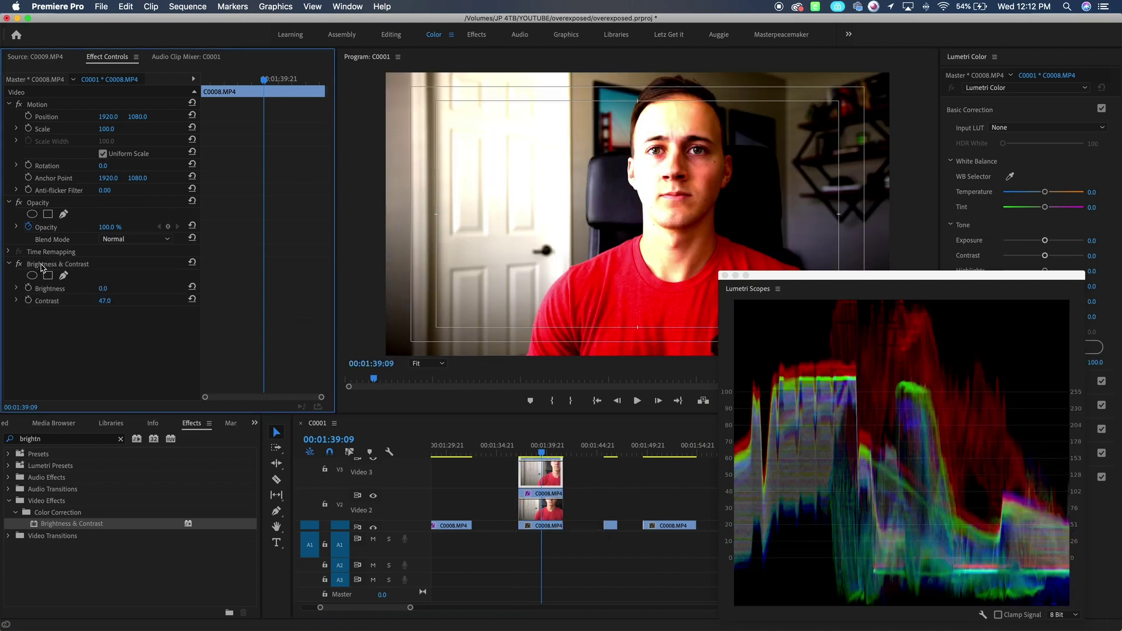
pyautogui.press('Delete')
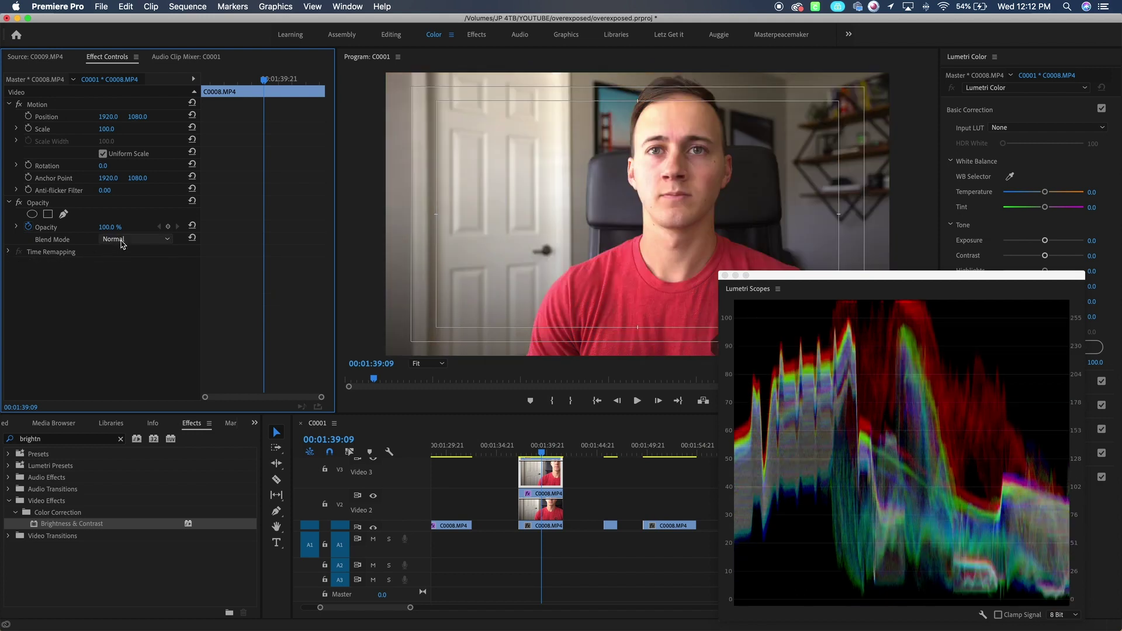
# Set the copy's Opacity blend mode to Darken after trying other modes
pyautogui.click(123, 240)
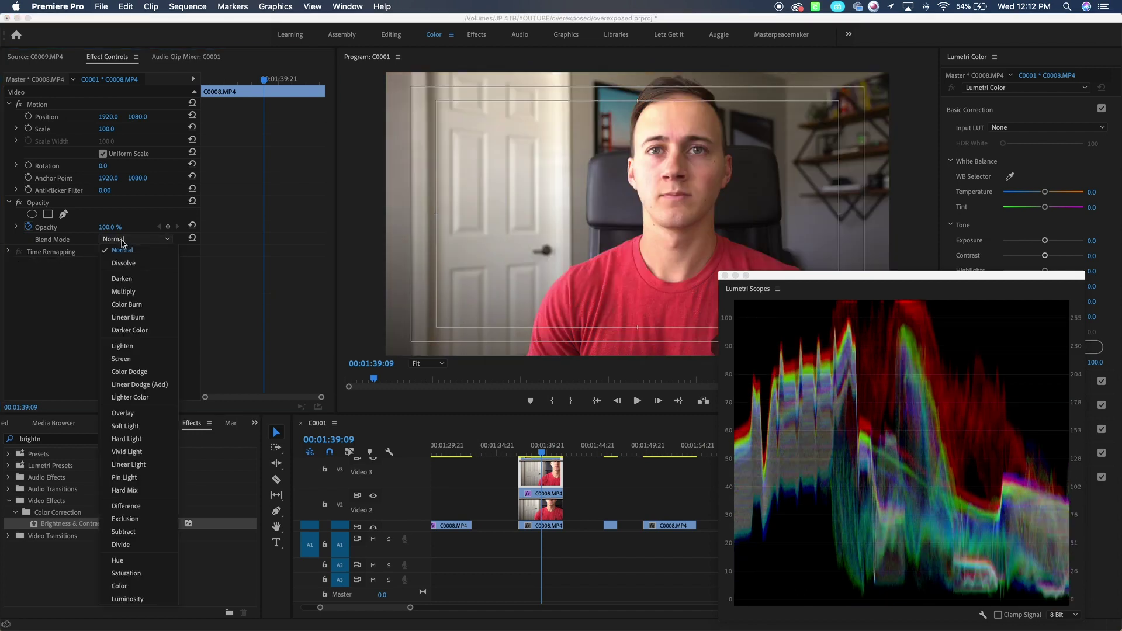
pyautogui.click(127, 279)
pyautogui.click(125, 240)
pyautogui.click(123, 250)
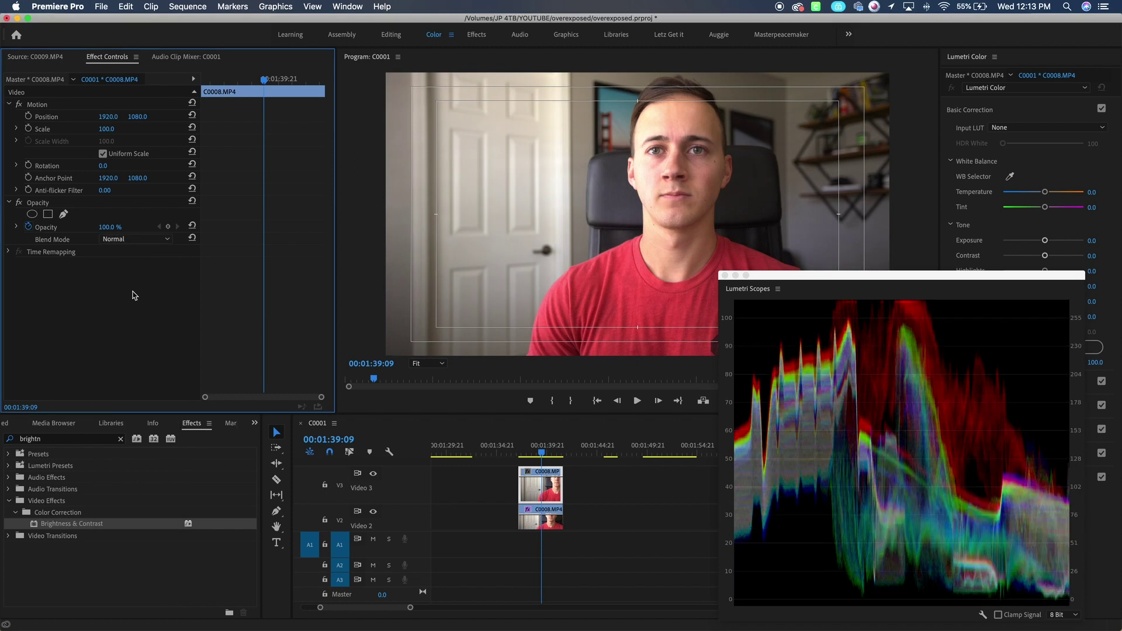
pyautogui.click(125, 239)
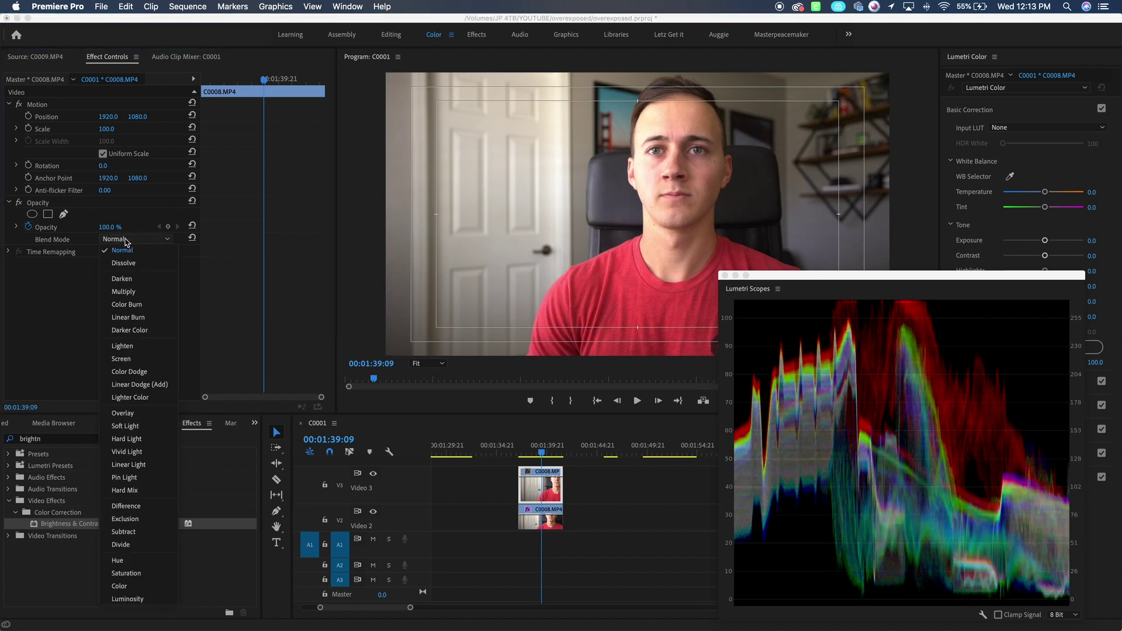
pyautogui.click(125, 280)
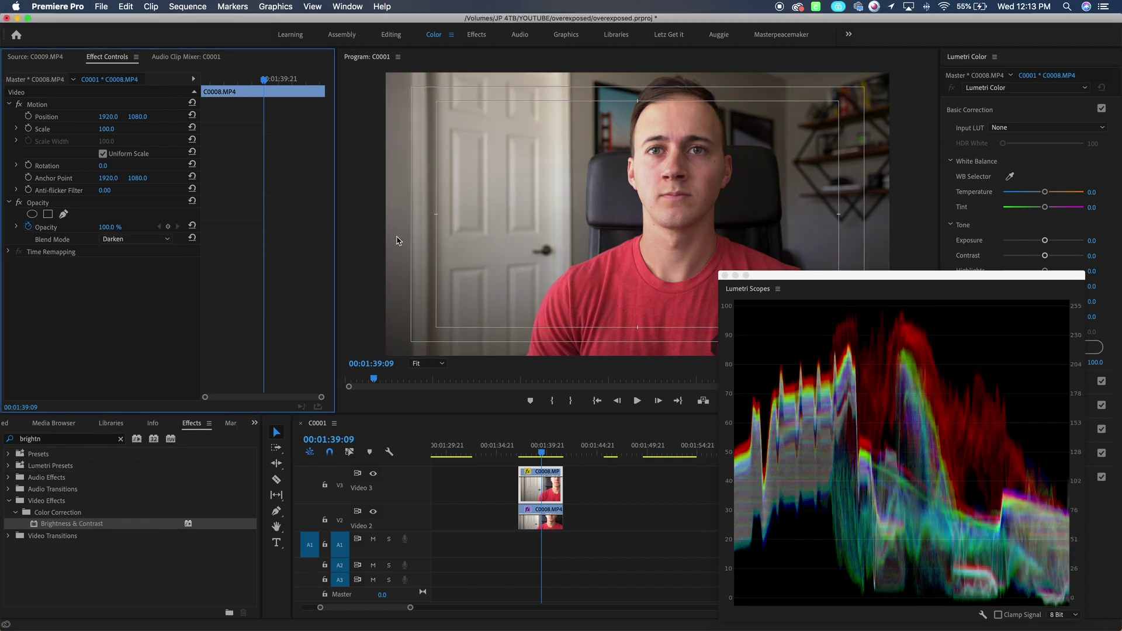
pyautogui.click(425, 364)
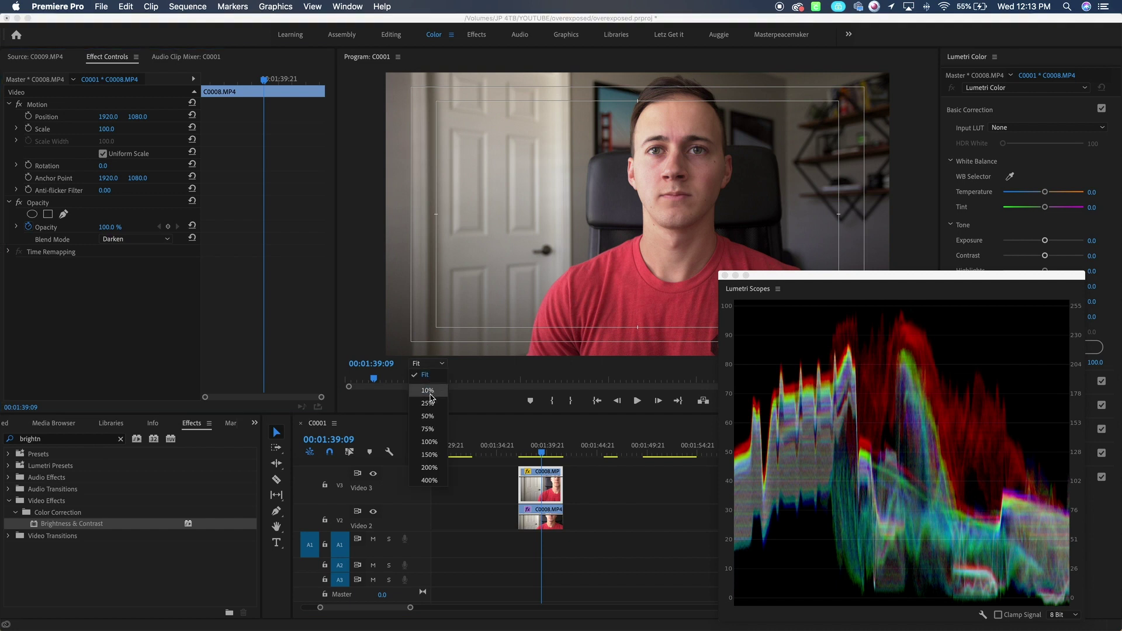
pyautogui.click(429, 447)
pyautogui.press('h')
pyautogui.scroll(5, 669, 185)
pyautogui.moveTo(734, 195); pyautogui.dragTo(720, 227)
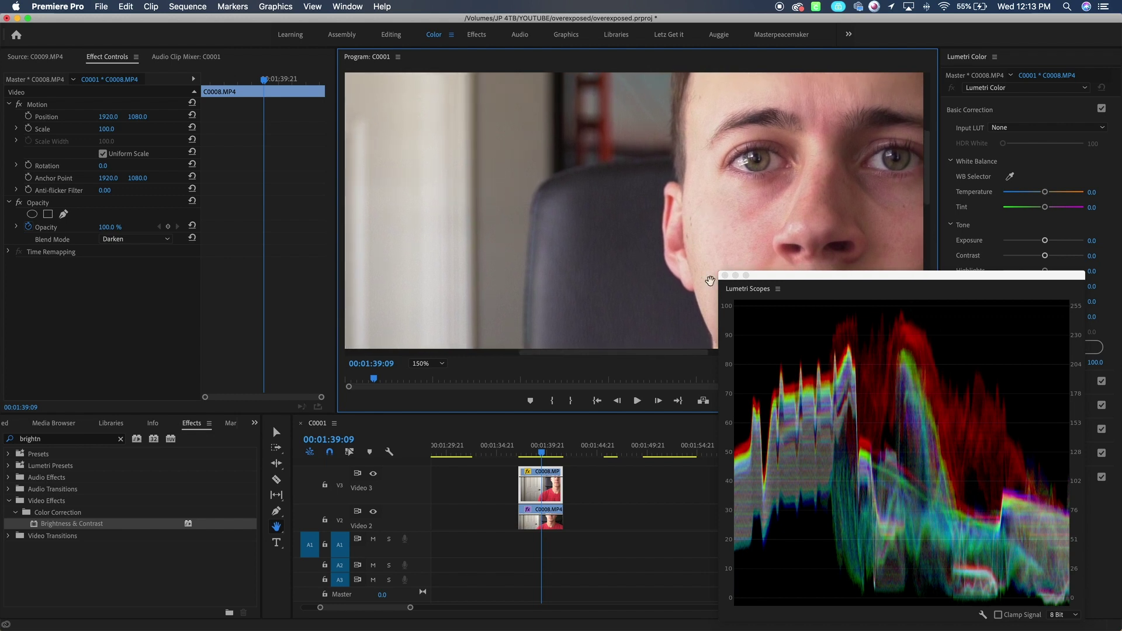
pyautogui.moveTo(765, 274); pyautogui.dragTo(69, 282)
pyautogui.click(135, 239)
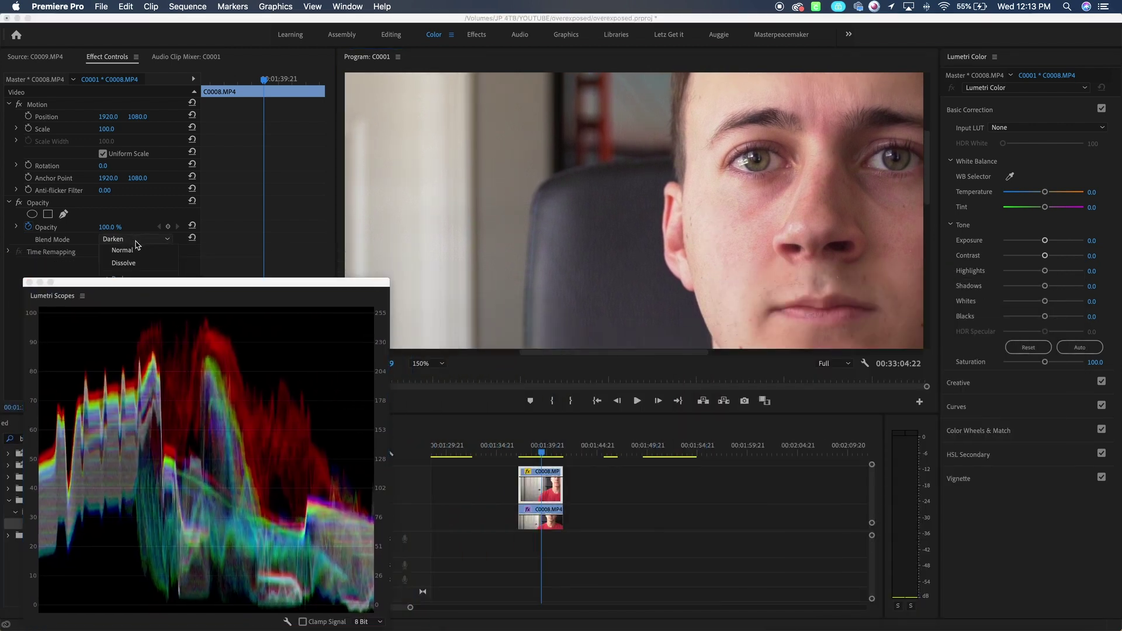
pyautogui.click(125, 251)
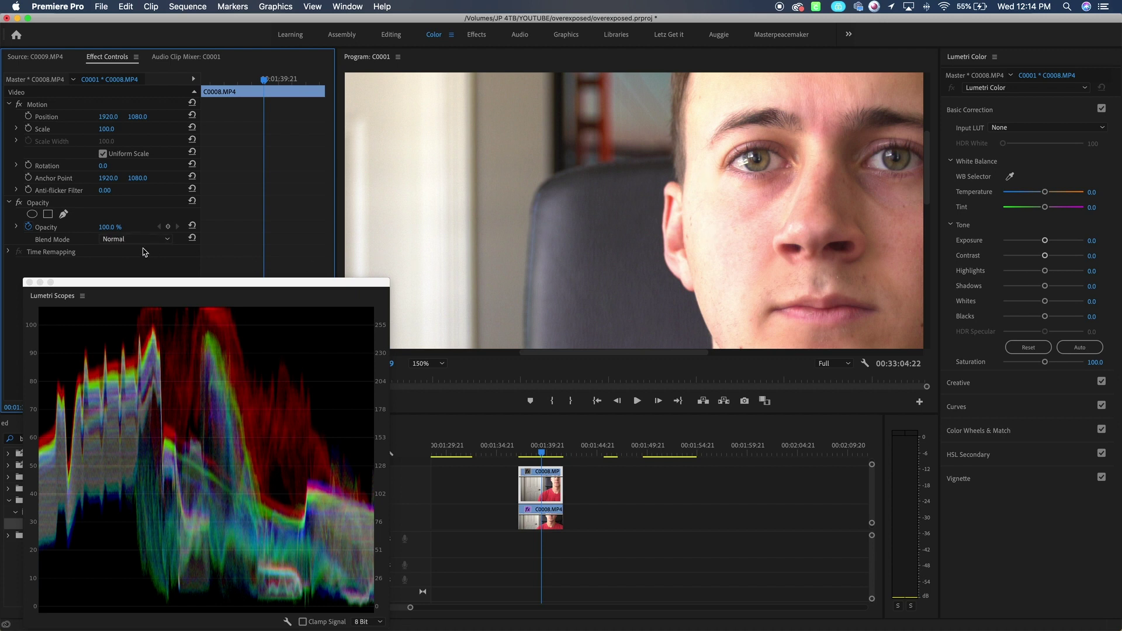
pyautogui.click(146, 241)
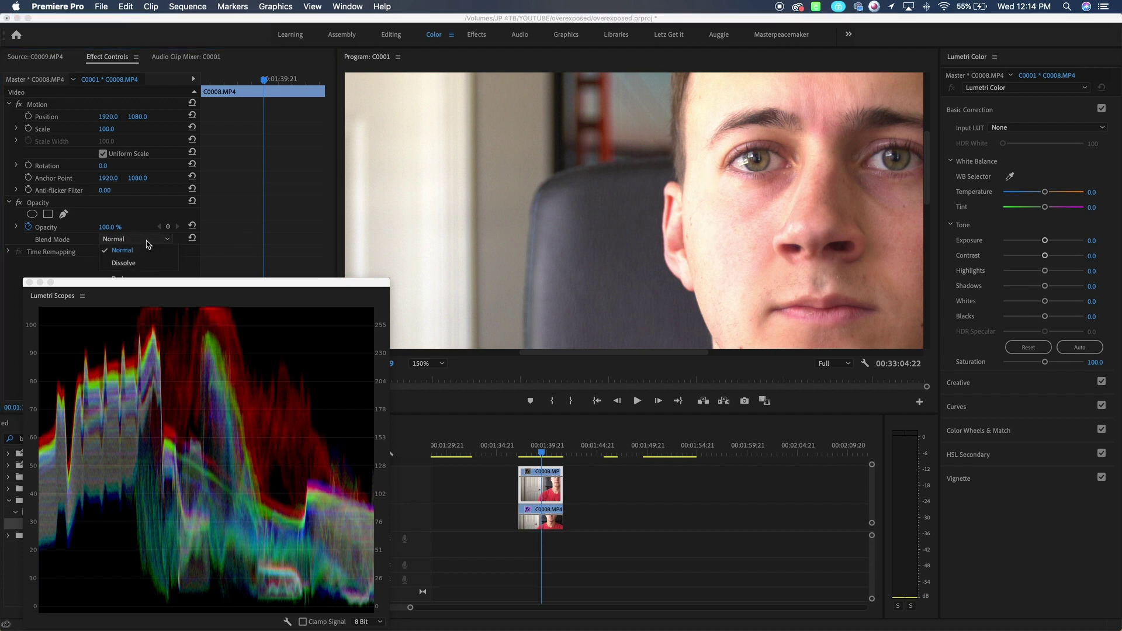
pyautogui.moveTo(192, 289); pyautogui.dragTo(212, 333)
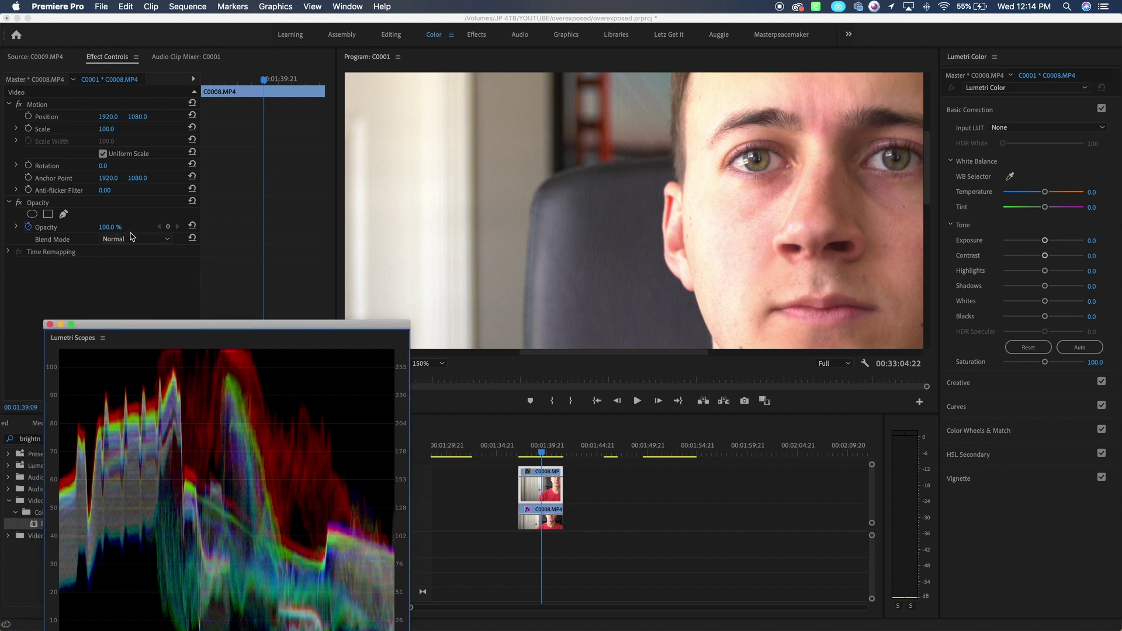
pyautogui.click(133, 239)
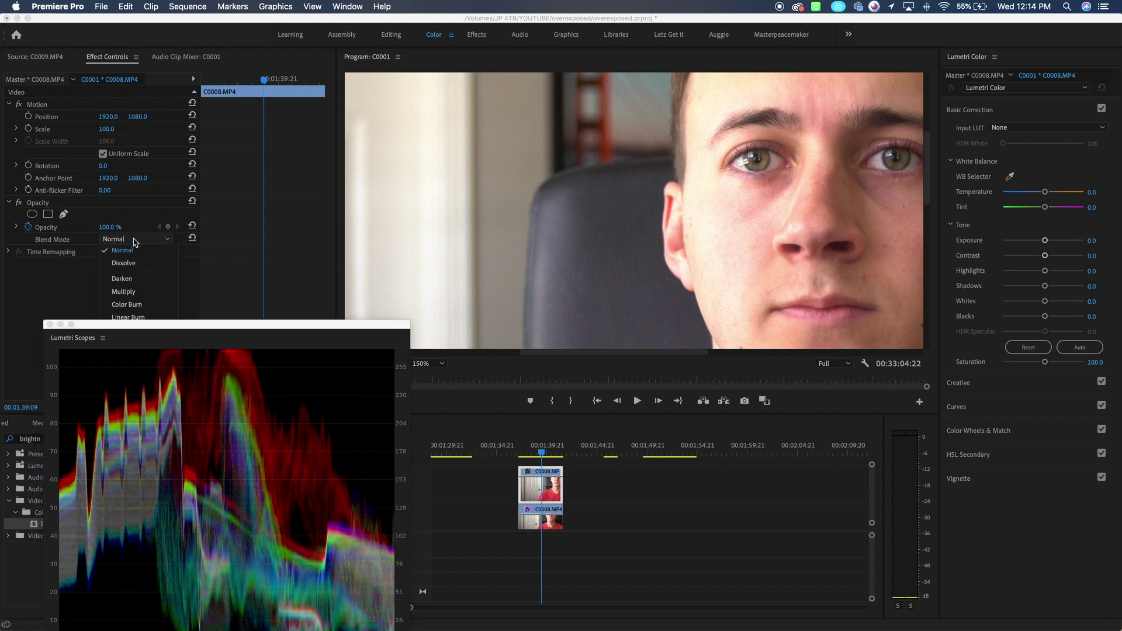
pyautogui.click(124, 280)
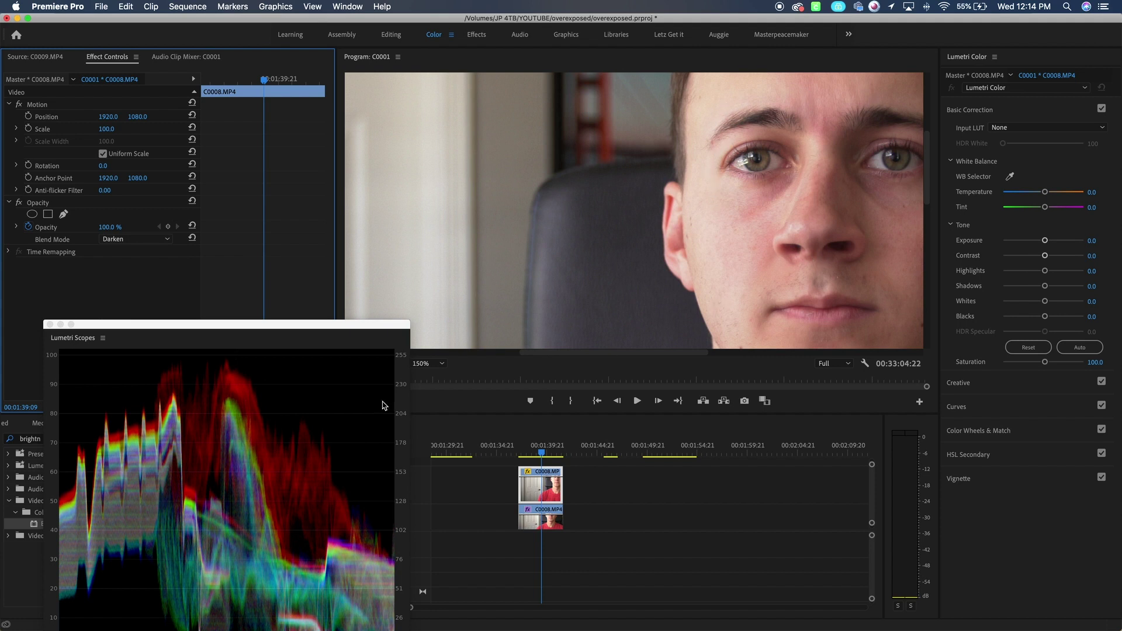
pyautogui.moveTo(333, 331); pyautogui.dragTo(802, 372)
pyautogui.click(437, 363)
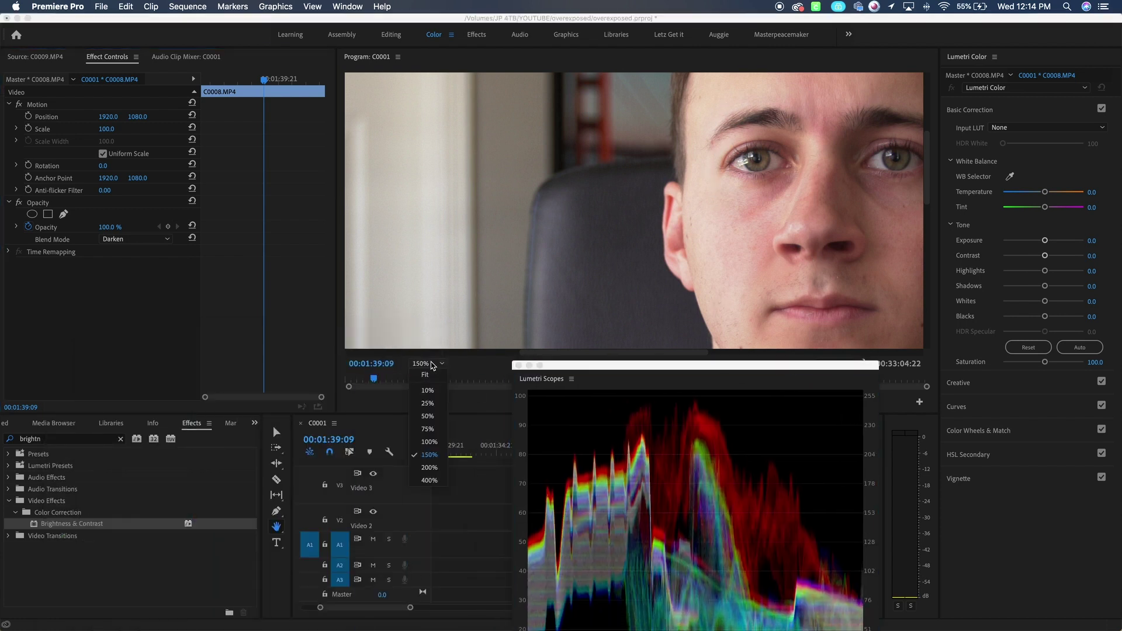
pyautogui.click(441, 375)
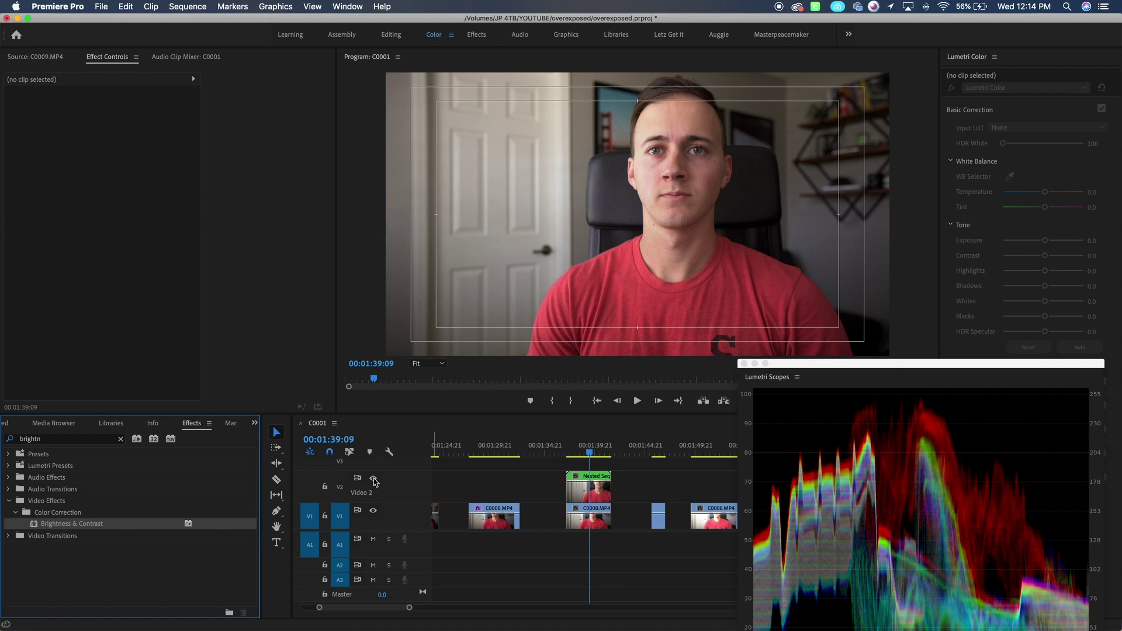
pyautogui.click(373, 479)
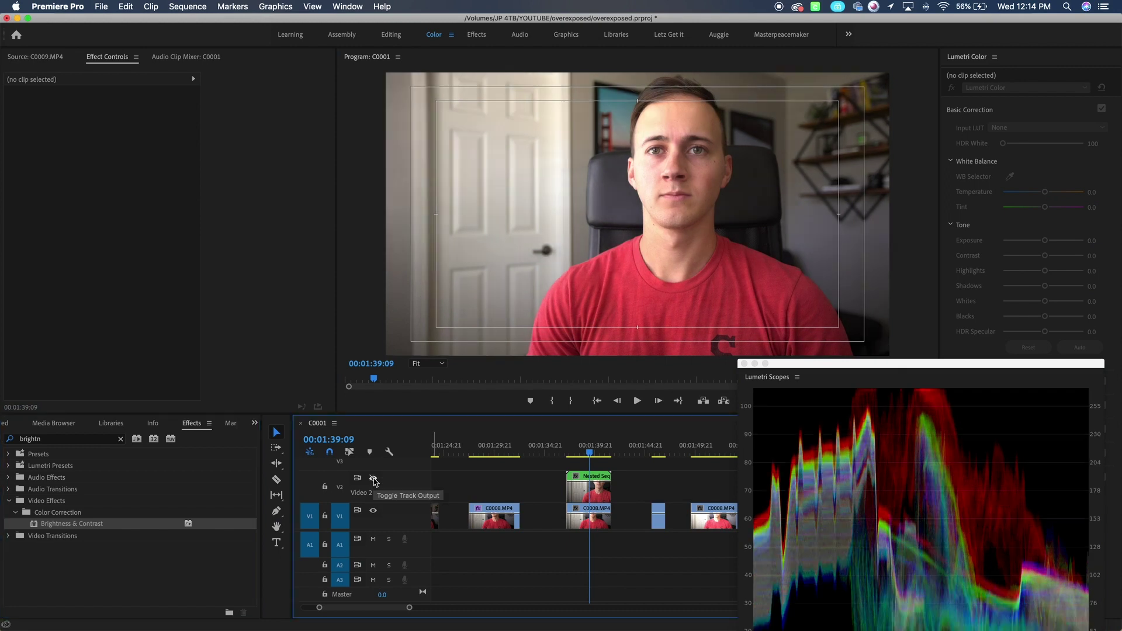
pyautogui.click(373, 479)
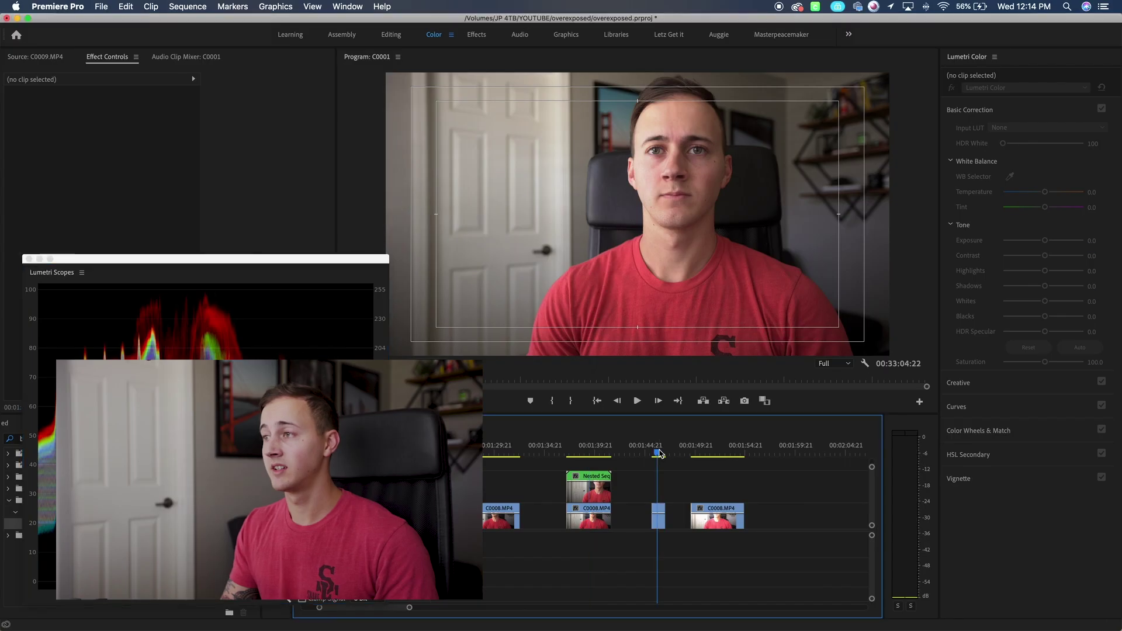
pyautogui.moveTo(660, 454); pyautogui.dragTo(662, 455)
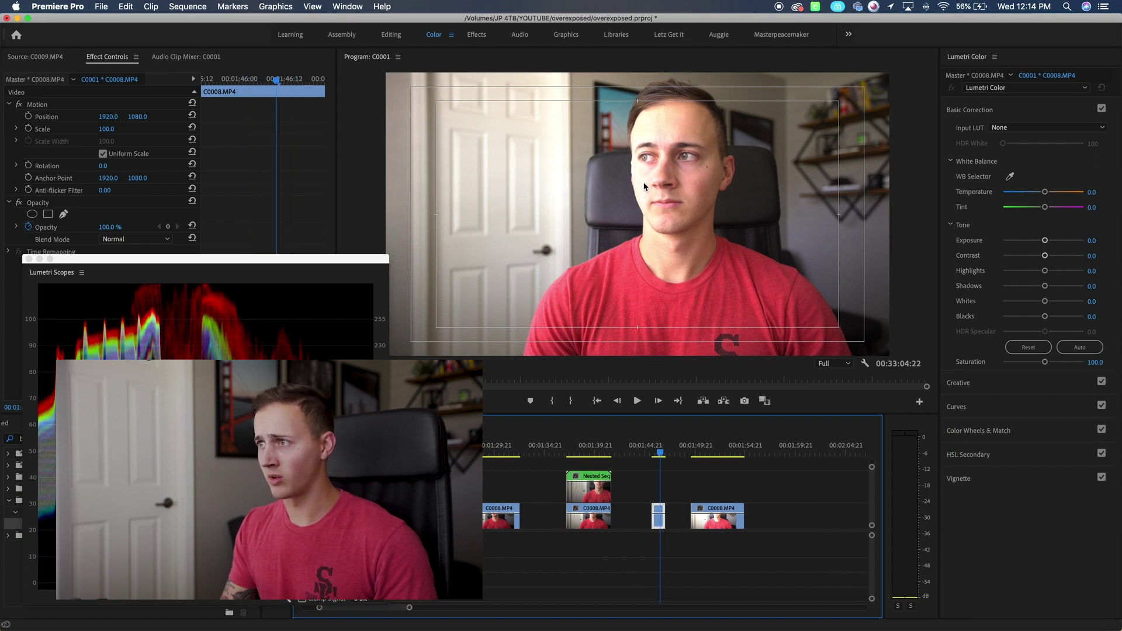
# Reposition the scopes and compare the nested clip at 01:39:20 with the short clip at 01:46:00
pyautogui.moveTo(267, 268); pyautogui.dragTo(974, 267)
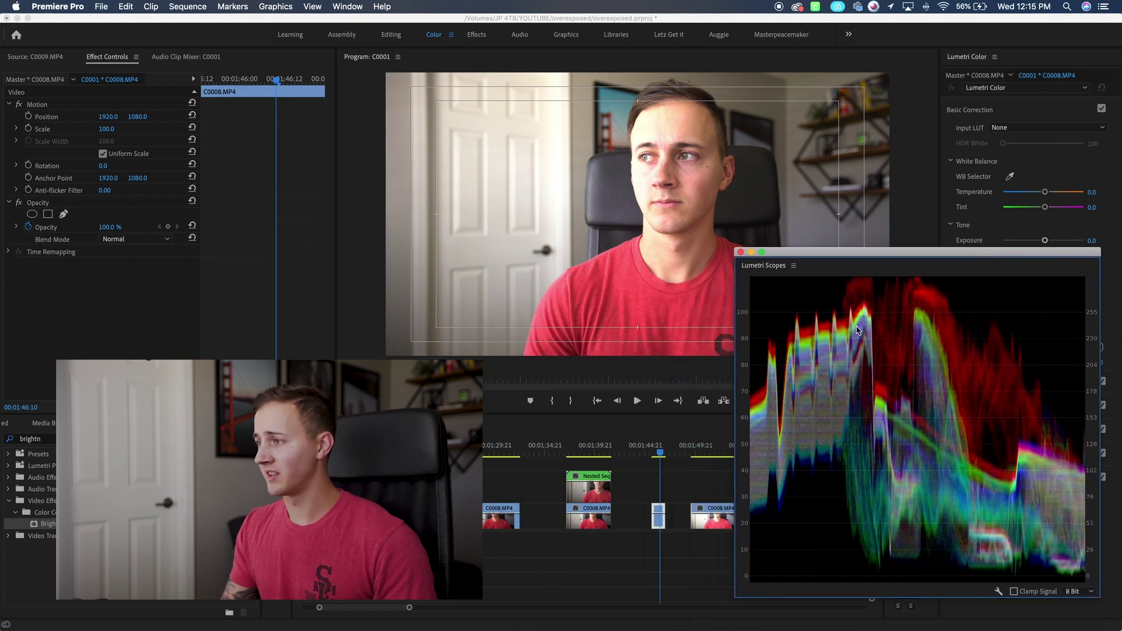
pyautogui.click(595, 453)
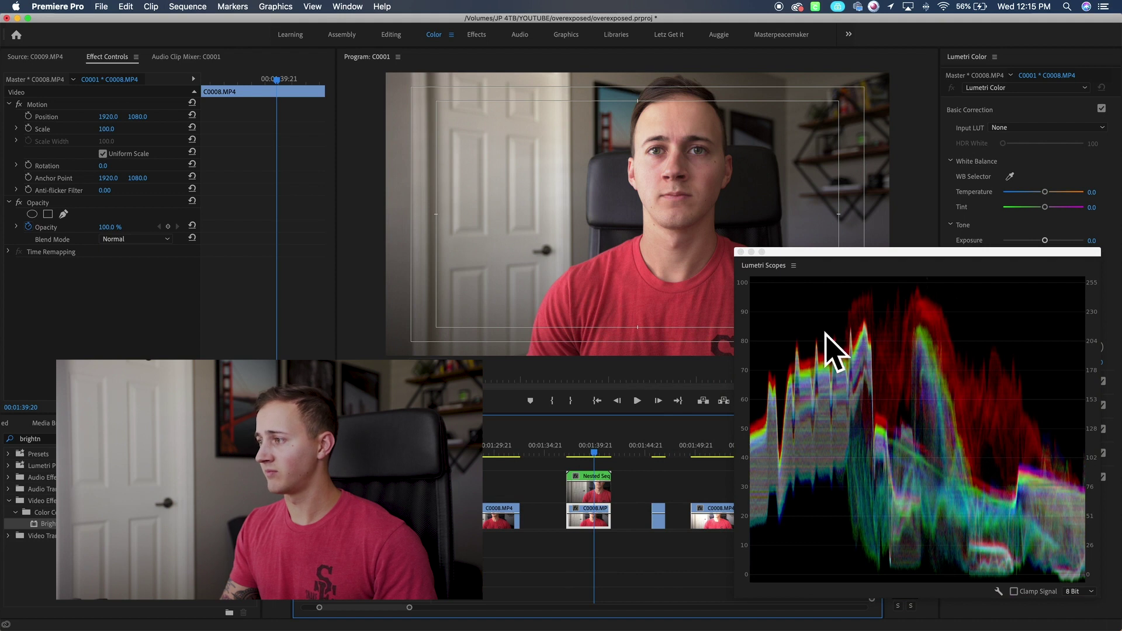
pyautogui.click(656, 452)
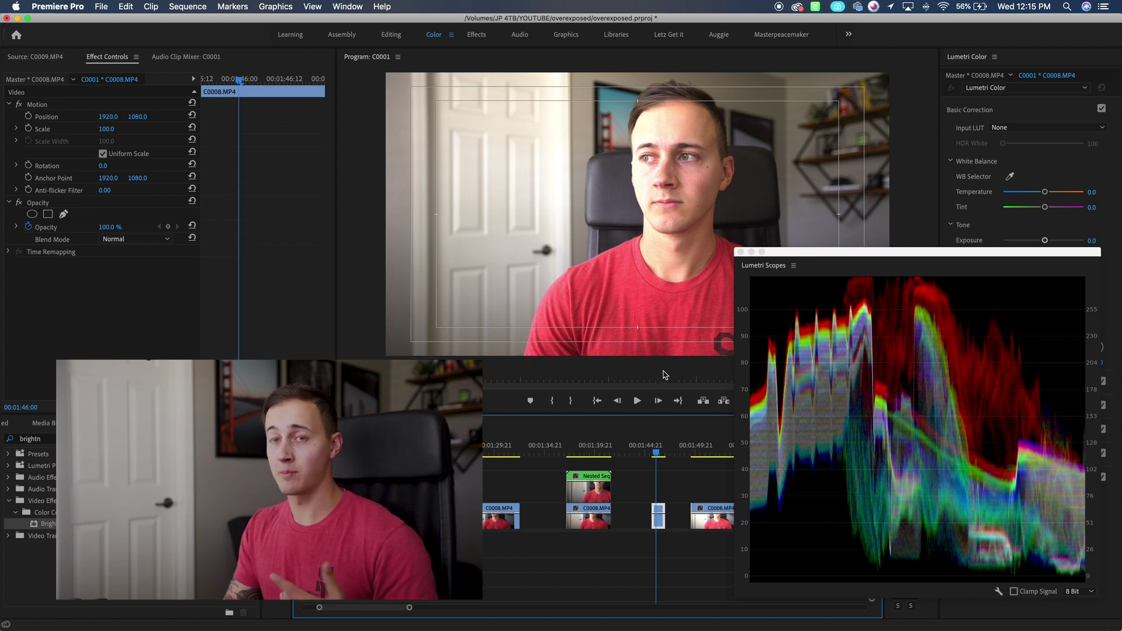
pyautogui.moveTo(612, 502); pyautogui.dragTo(730, 432)
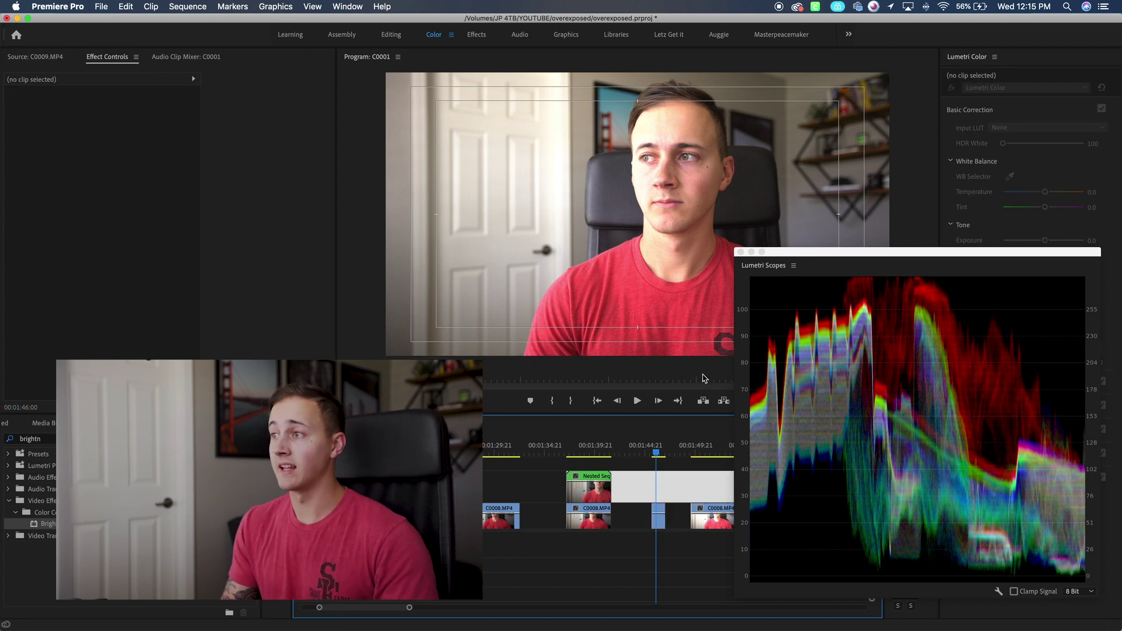
# Check the C0008 clips at 00:01:30, 00:01:51 and 00:01:40, settling on 00:01:46:00
pyautogui.click(501, 446)
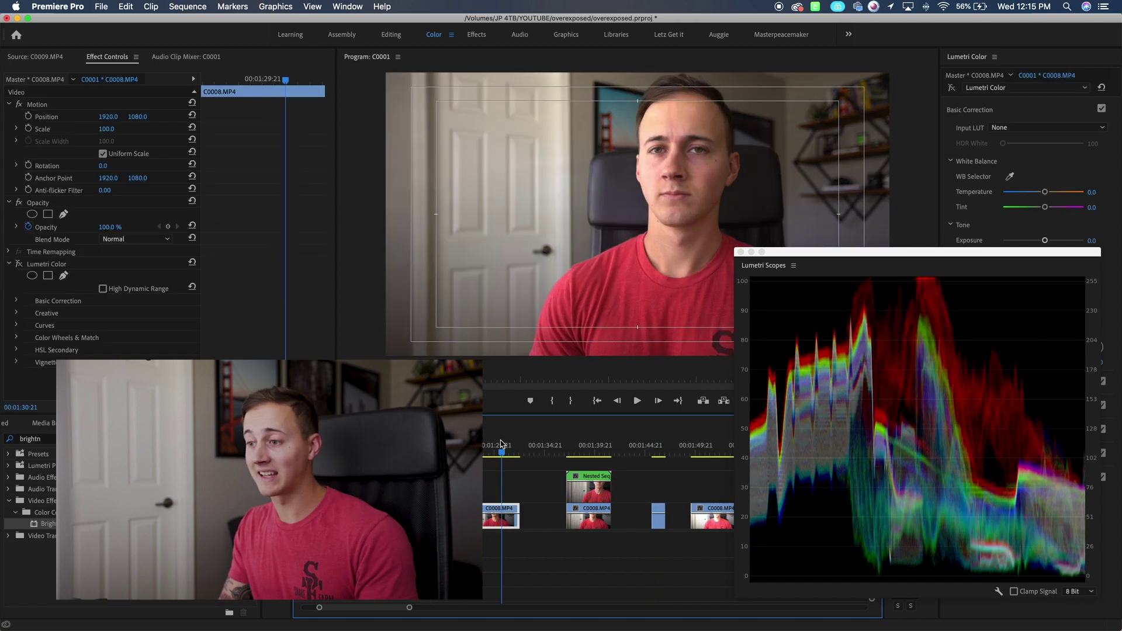
pyautogui.moveTo(501, 445); pyautogui.dragTo(497, 446)
pyautogui.click(714, 448)
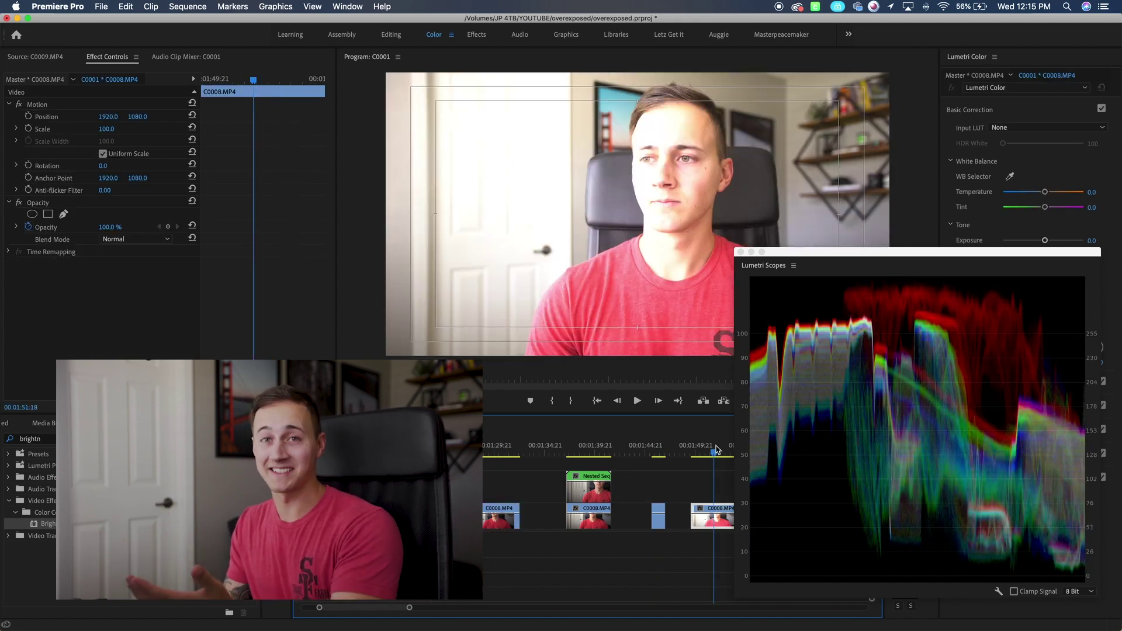
pyautogui.click(655, 446)
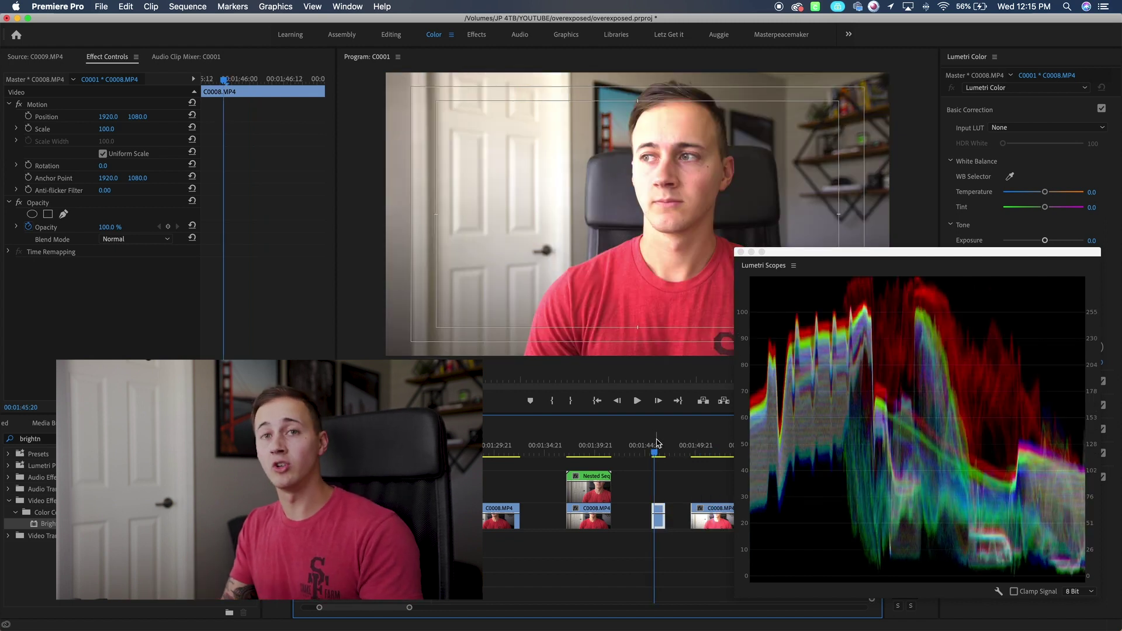
pyautogui.click(657, 448)
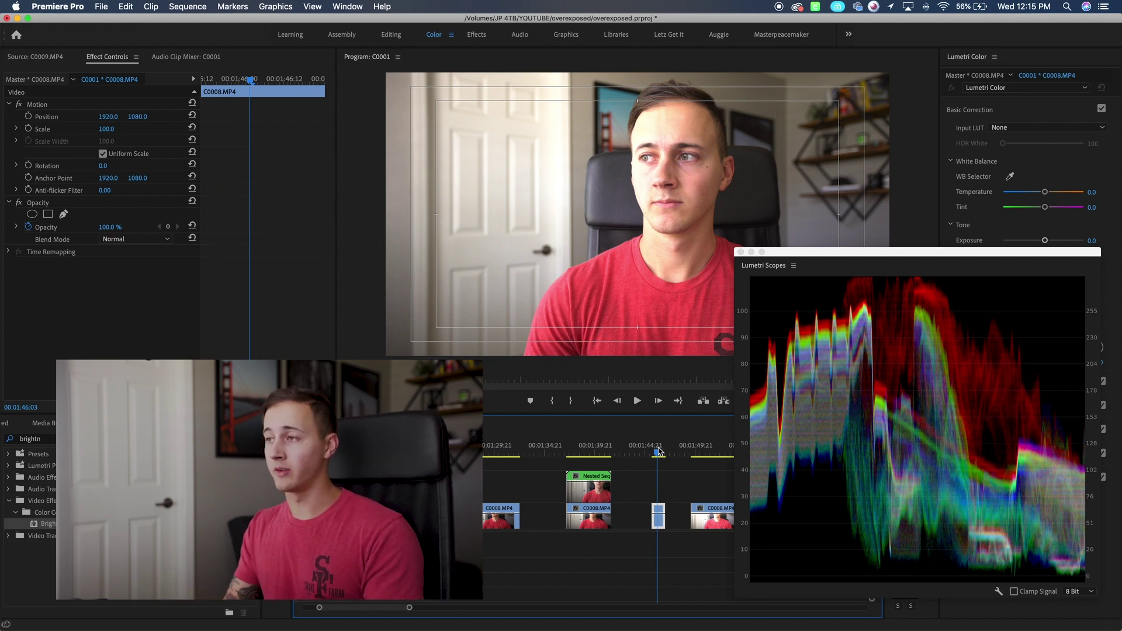
pyautogui.click(660, 451)
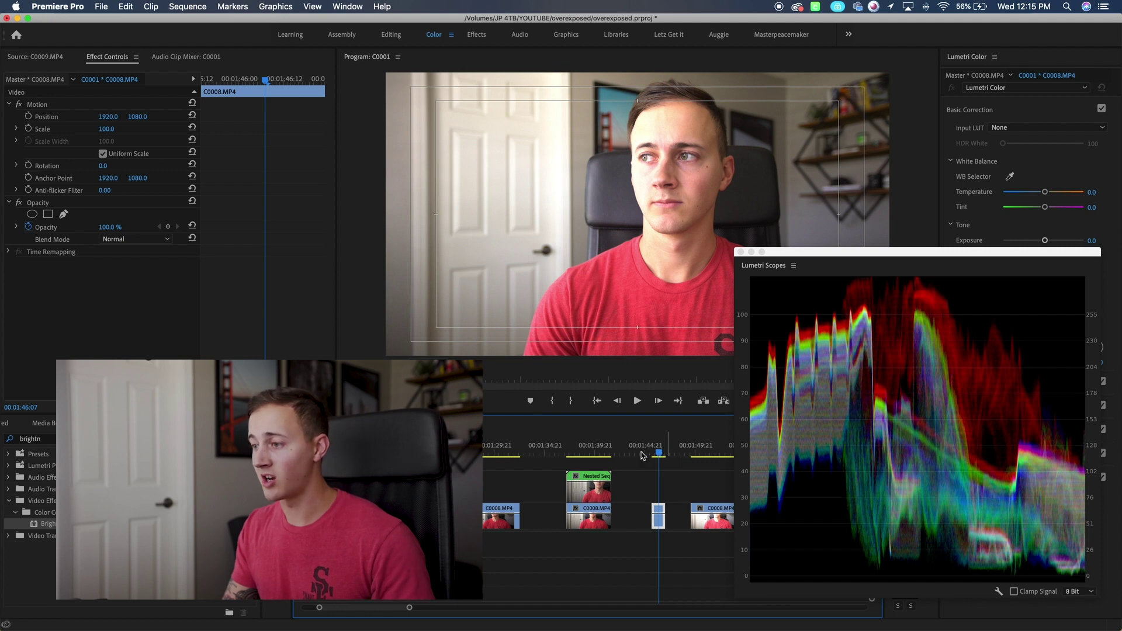
pyautogui.click(602, 449)
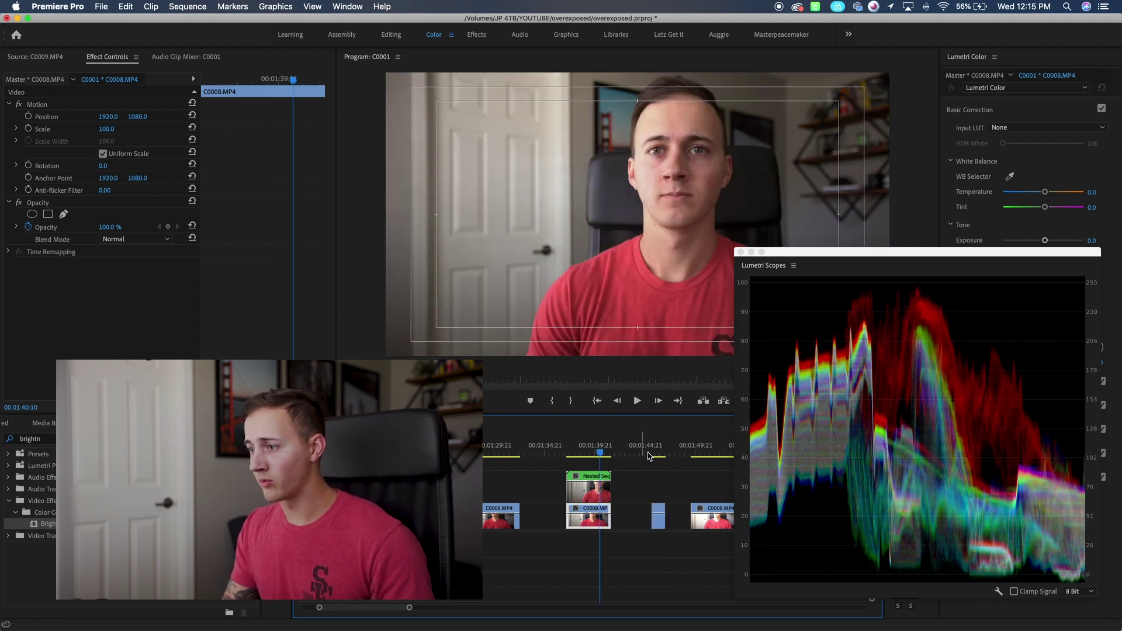
pyautogui.click(659, 451)
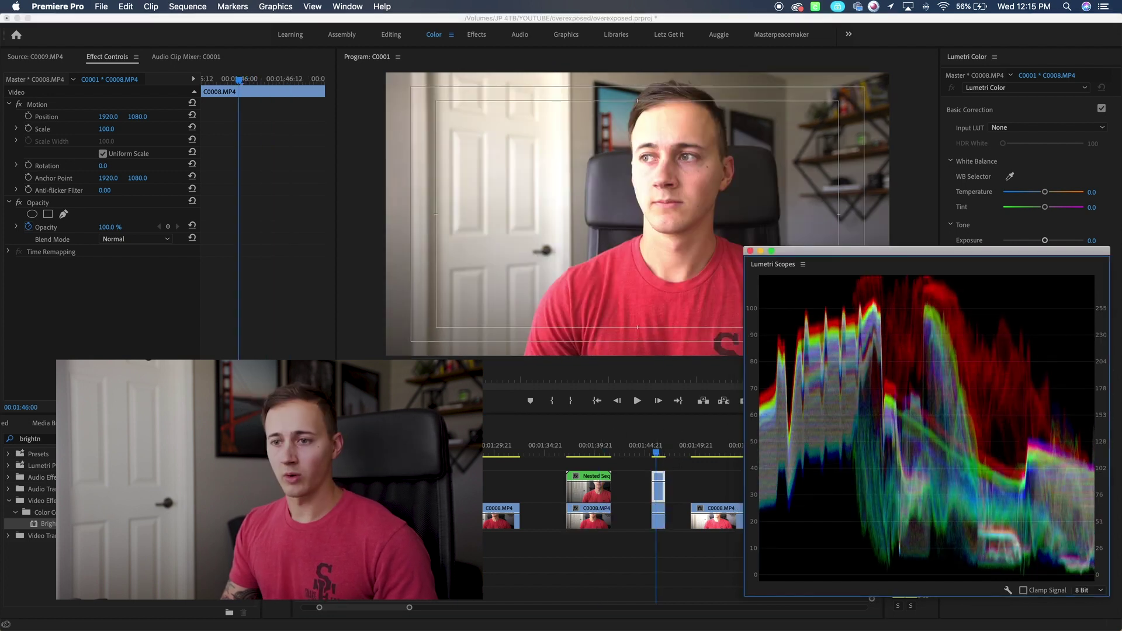
# Apply Luma Curve to the short clip, pulling its white point down and raising its black point
pyautogui.doubleClick(30, 438)
pyautogui.write('luma')
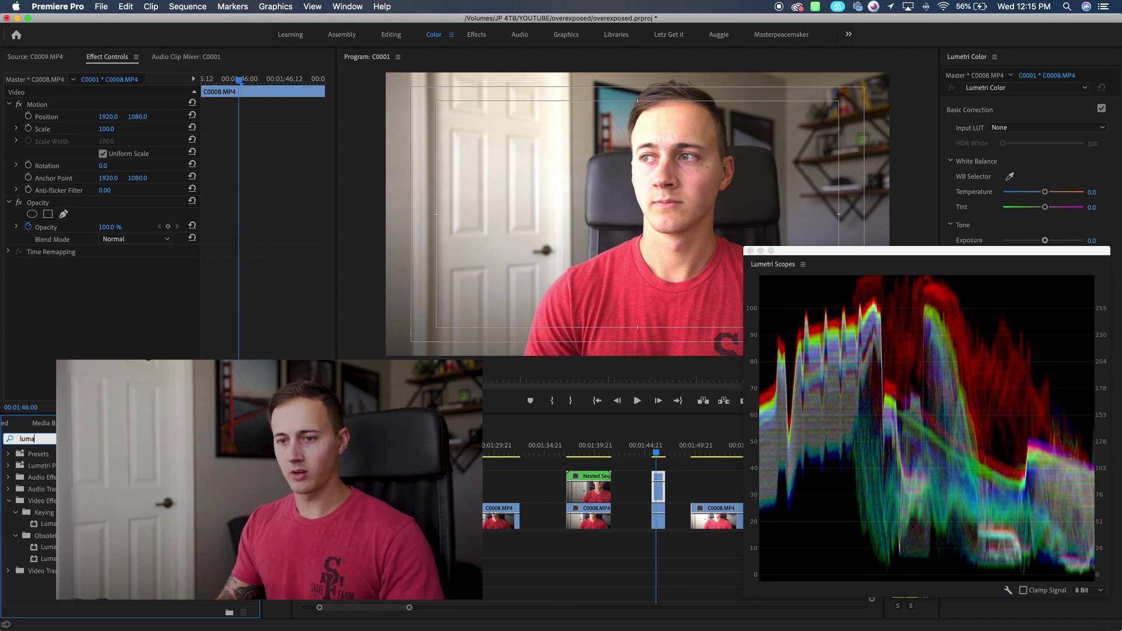
pyautogui.click(46, 547)
pyautogui.moveTo(46, 559); pyautogui.dragTo(660, 498)
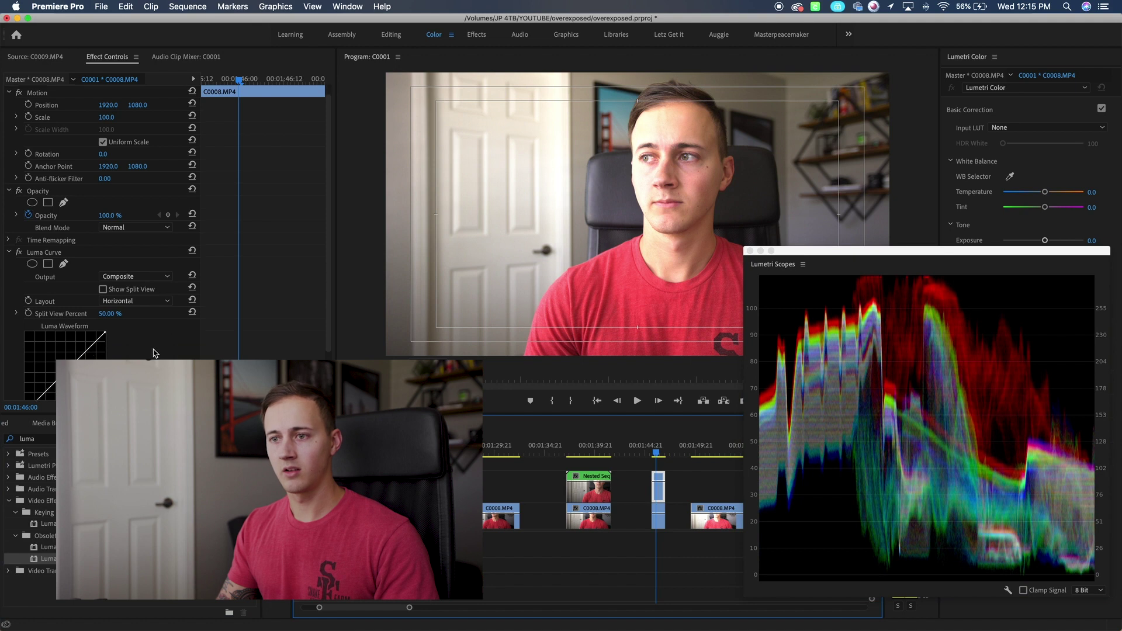
pyautogui.scroll(-3, 107, 283)
pyautogui.moveTo(104, 279); pyautogui.dragTo(112, 296)
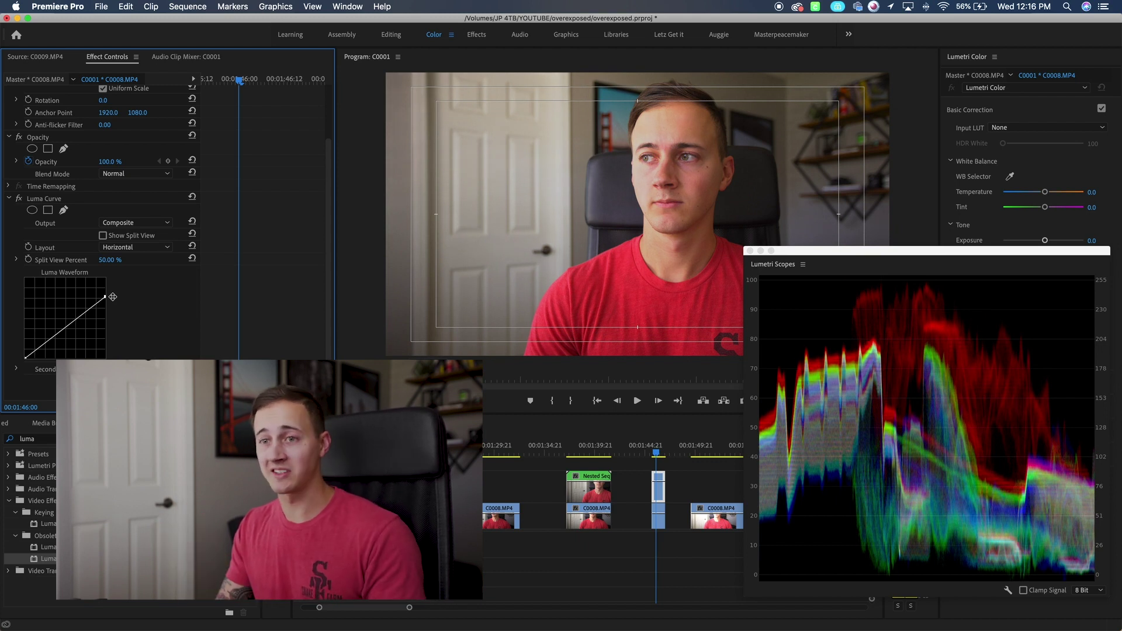
pyautogui.moveTo(112, 296); pyautogui.dragTo(113, 299)
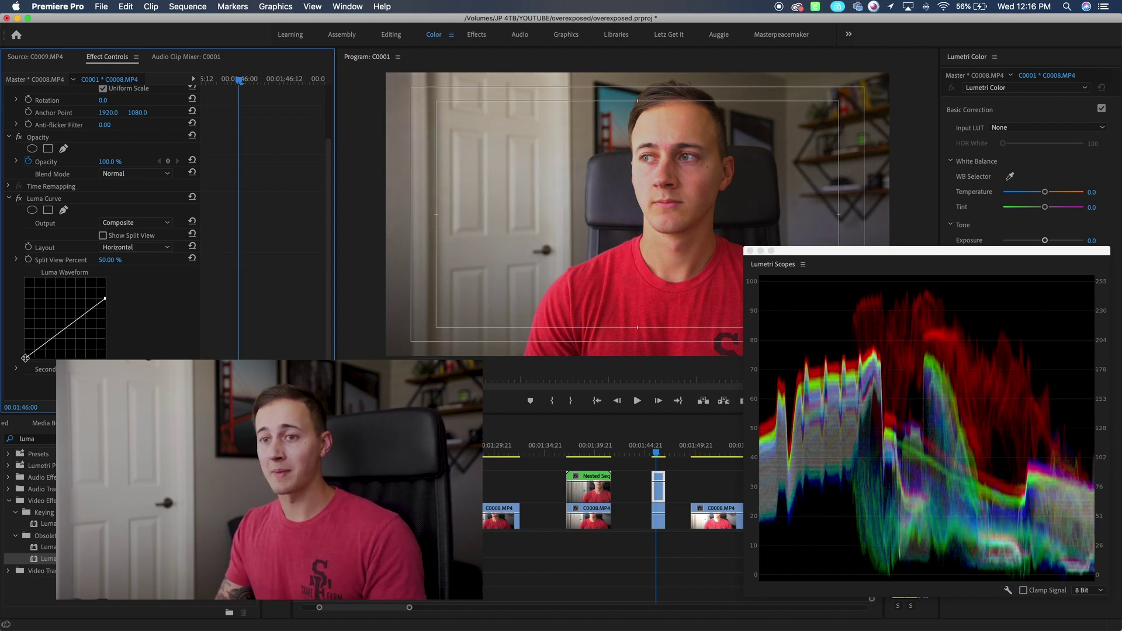
pyautogui.moveTo(25, 358); pyautogui.dragTo(21, 346)
pyautogui.moveTo(105, 298); pyautogui.dragTo(104, 301)
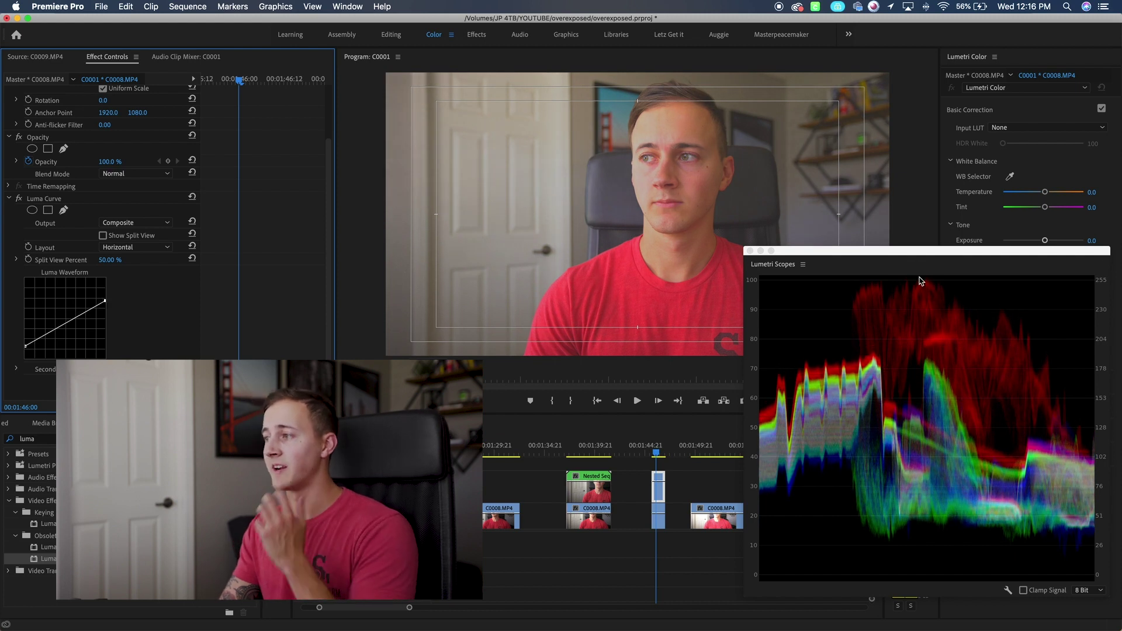
# Lower the short clip's Lumetri saturation to about 62
pyautogui.moveTo(919, 252); pyautogui.dragTo(604, 311)
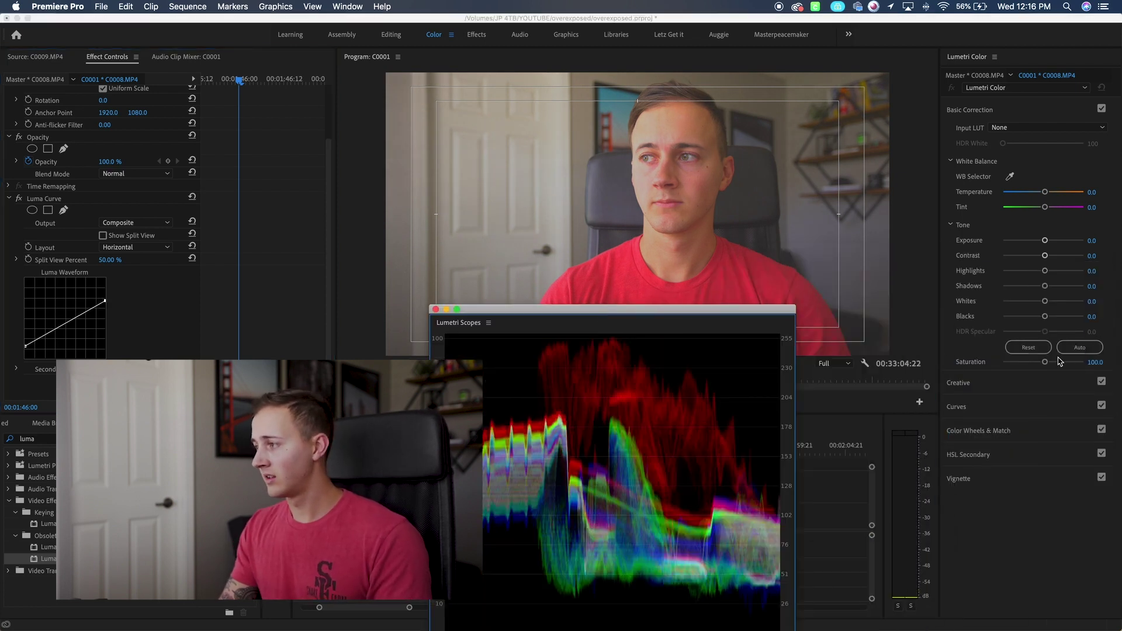
pyautogui.moveTo(1044, 362); pyautogui.dragTo(1030, 362)
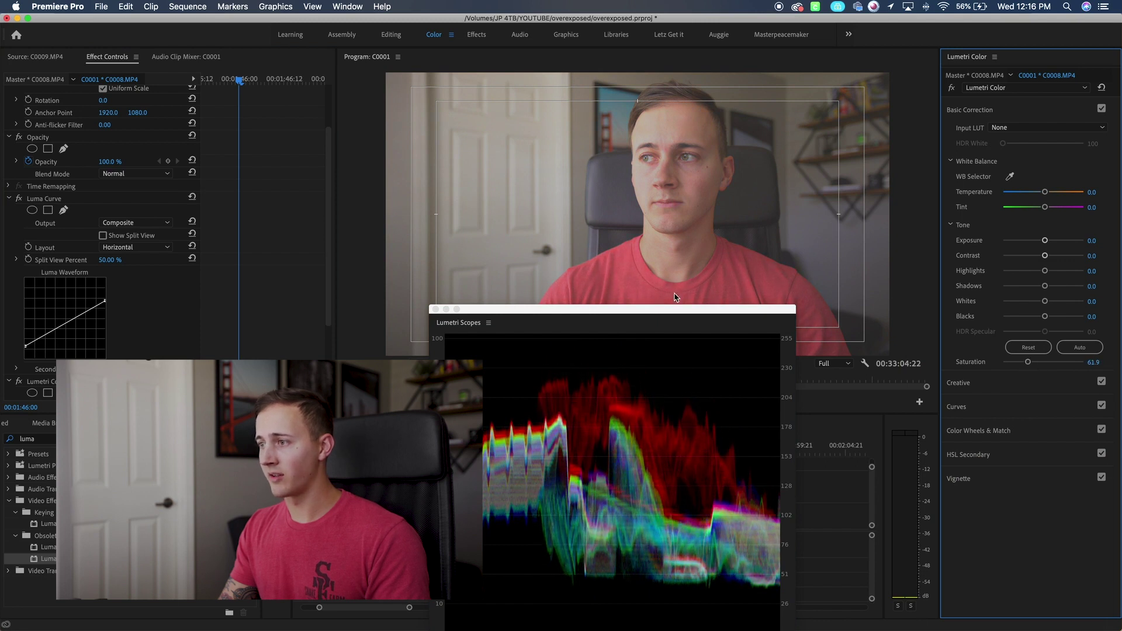
pyautogui.moveTo(665, 316); pyautogui.dragTo(891, 323)
pyautogui.scroll(-4, 132, 288)
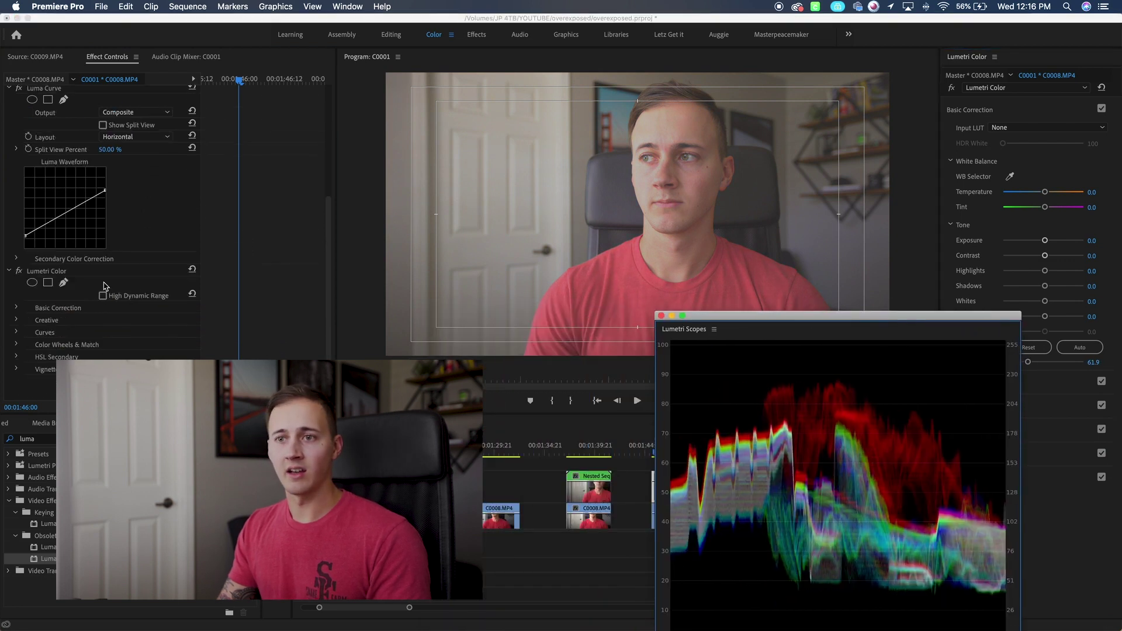
# Drag Lumetri Color above Luma Curve in the short clip's Effect Controls list
pyautogui.scroll(4, 105, 286)
pyautogui.click(38, 367)
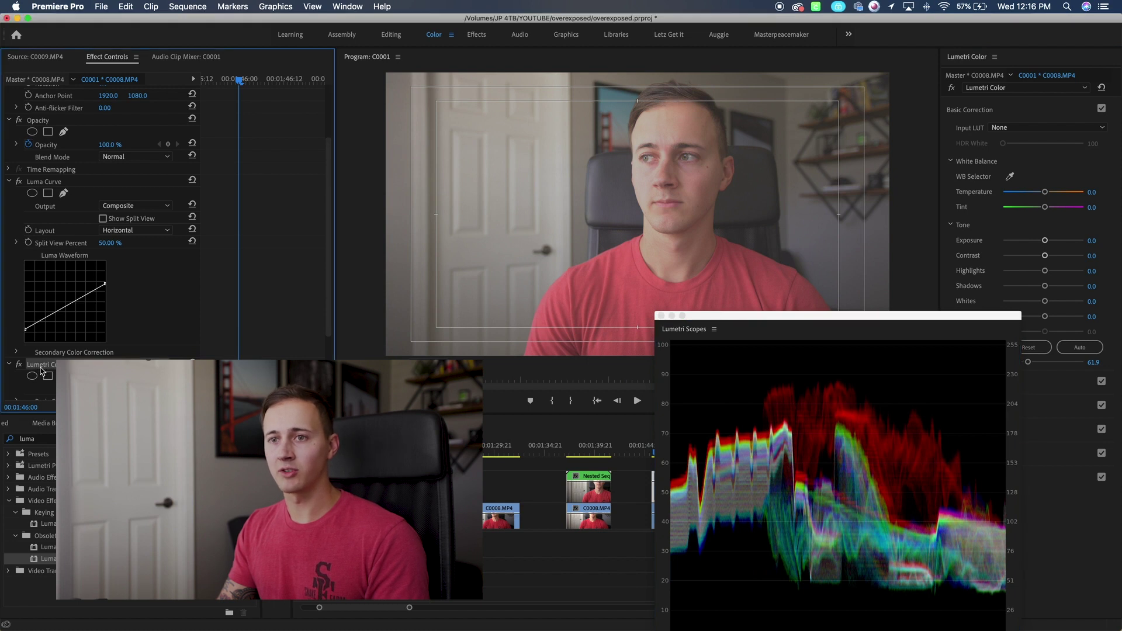
pyautogui.moveTo(36, 192); pyautogui.dragTo(41, 179)
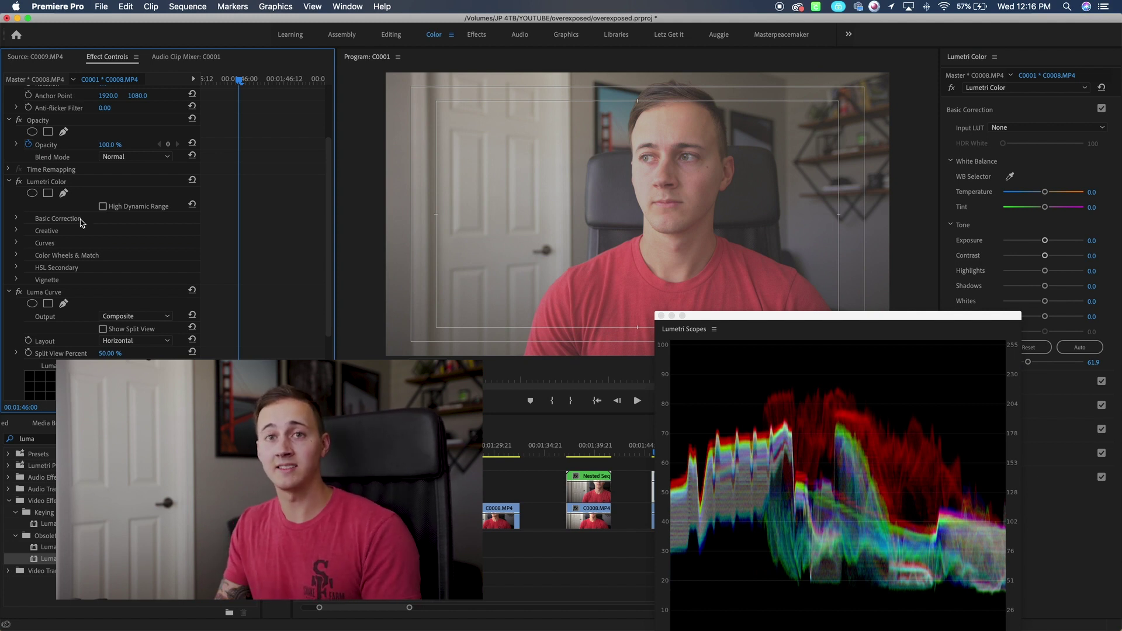
pyautogui.scroll(-3, 120, 256)
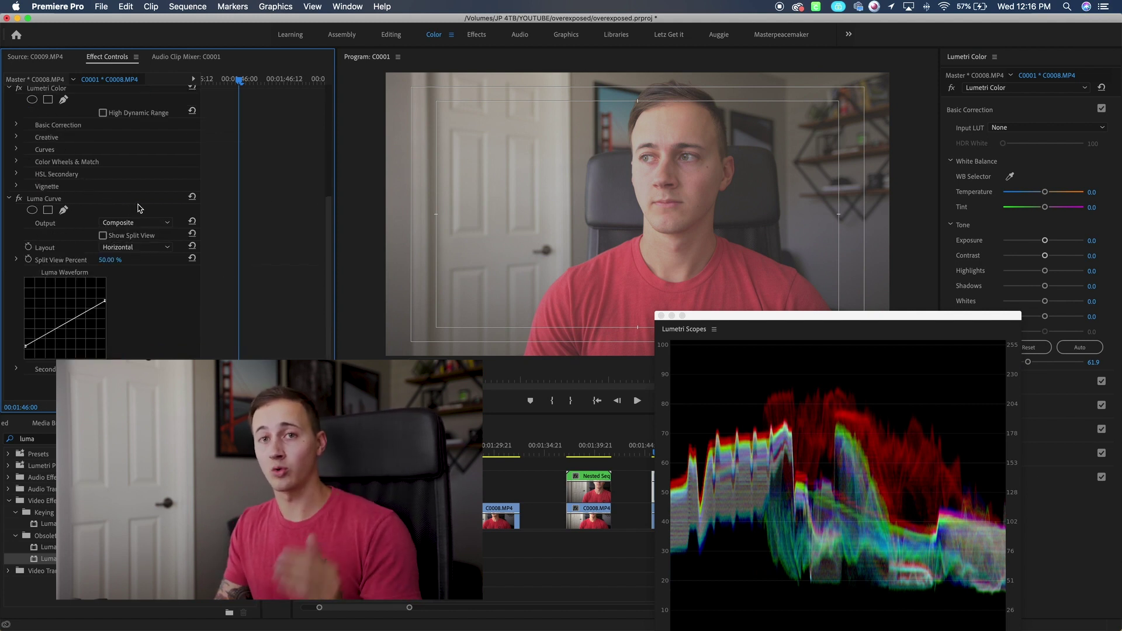
pyautogui.scroll(3, 74, 211)
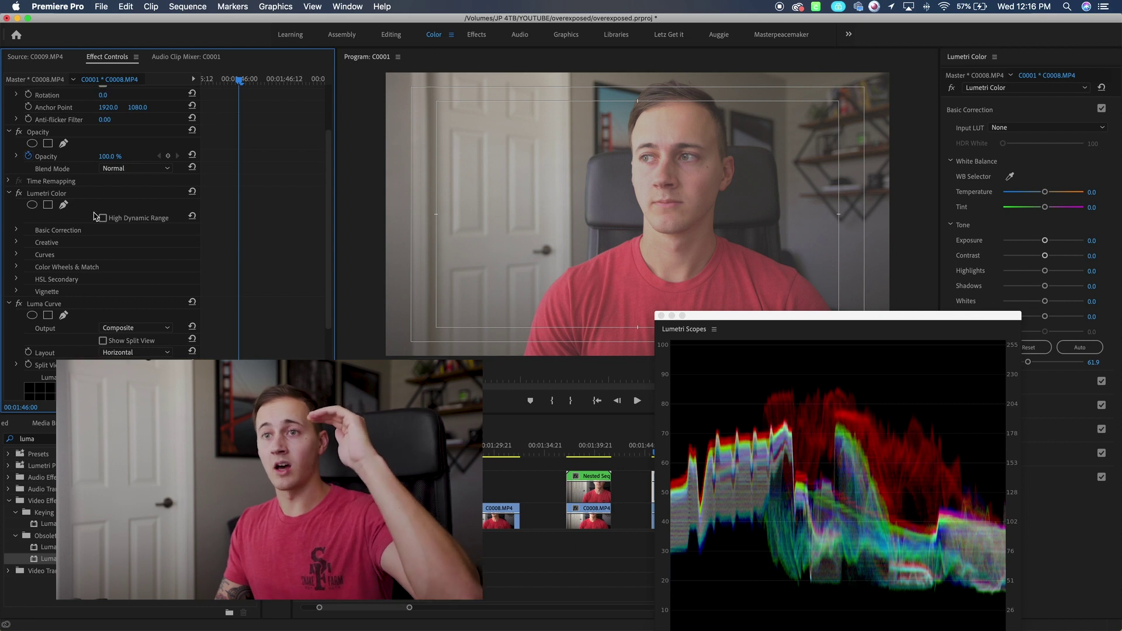
pyautogui.scroll(-3, 108, 217)
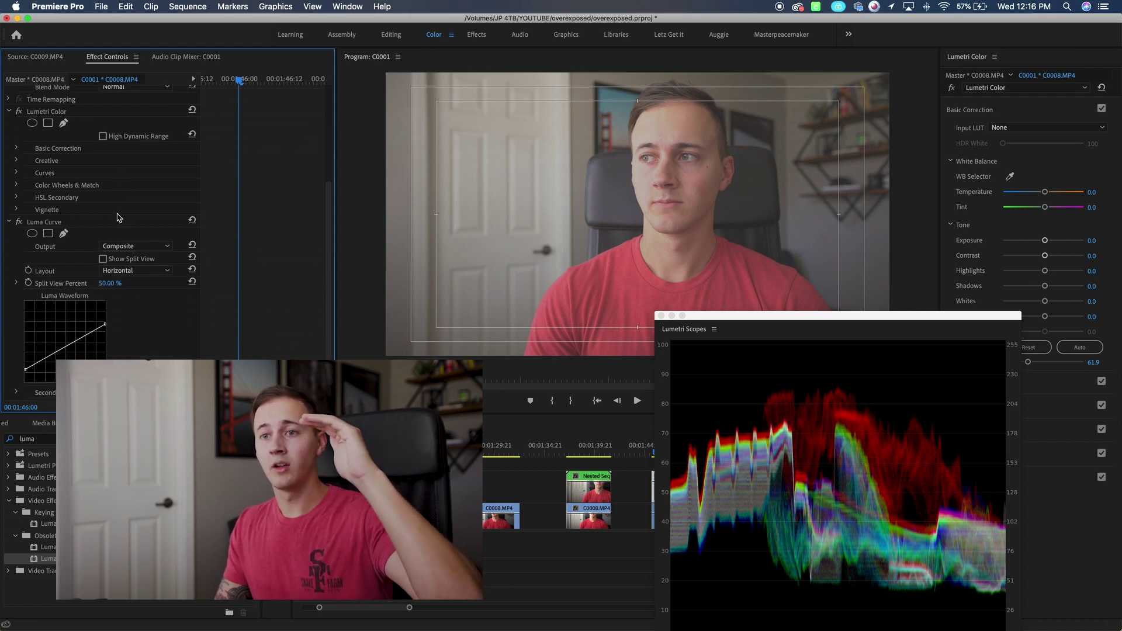
pyautogui.scroll(-1, 118, 217)
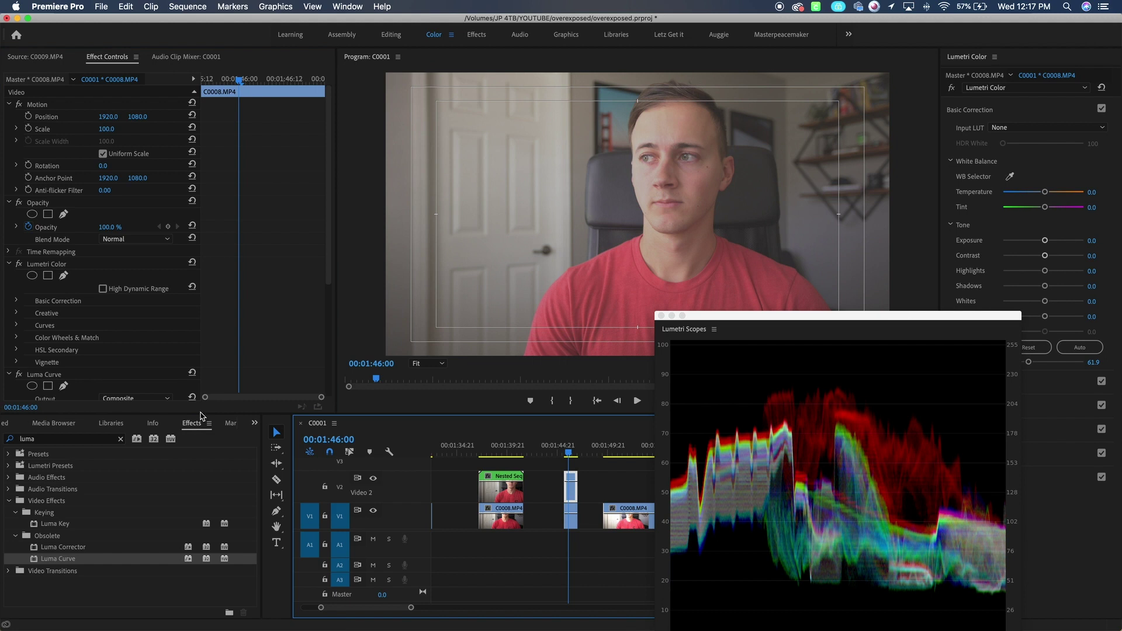
pyautogui.scroll(-5, 140, 303)
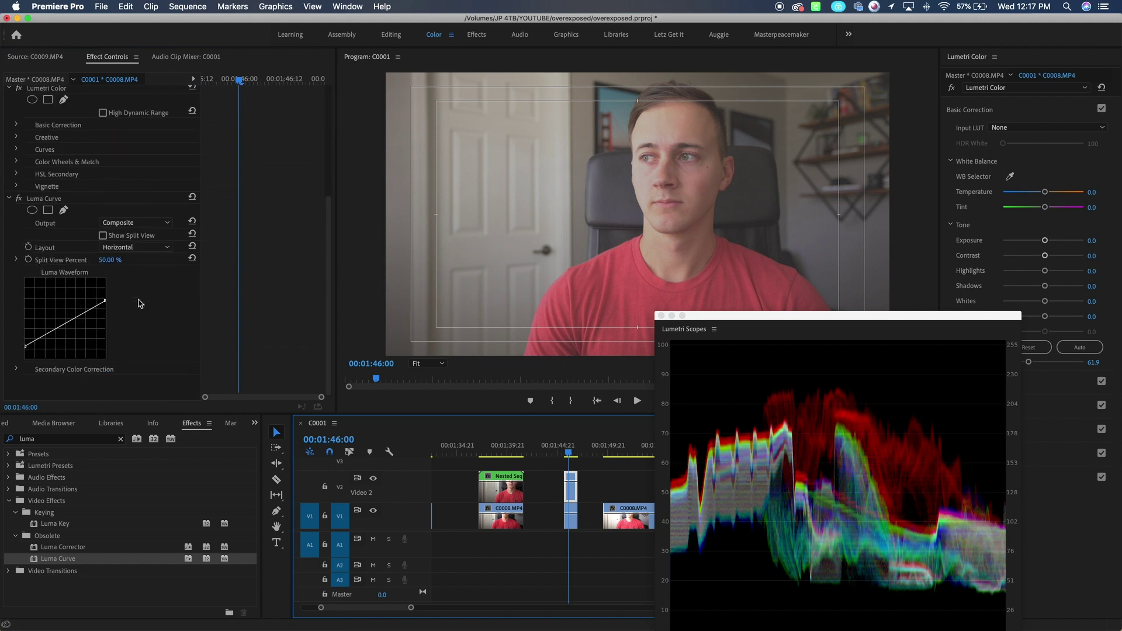
# Apply Brightness & Contrast to the upper C0008.MP4 clip and raise Contrast to 22
pyautogui.click(91, 437)
pyautogui.write('bright')
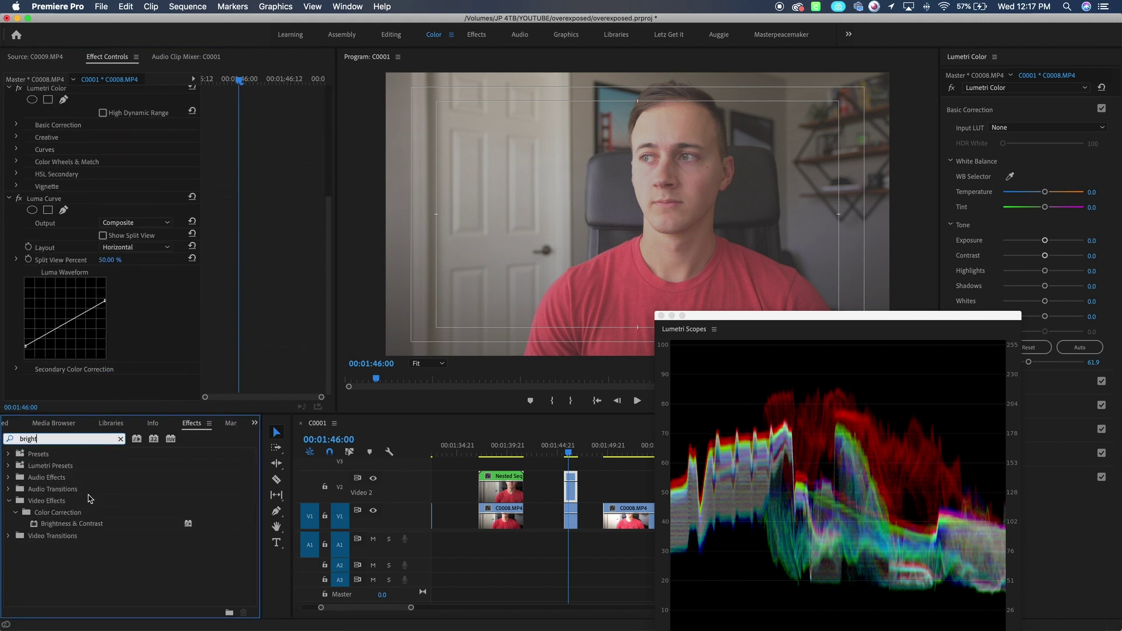
pyautogui.click(57, 524)
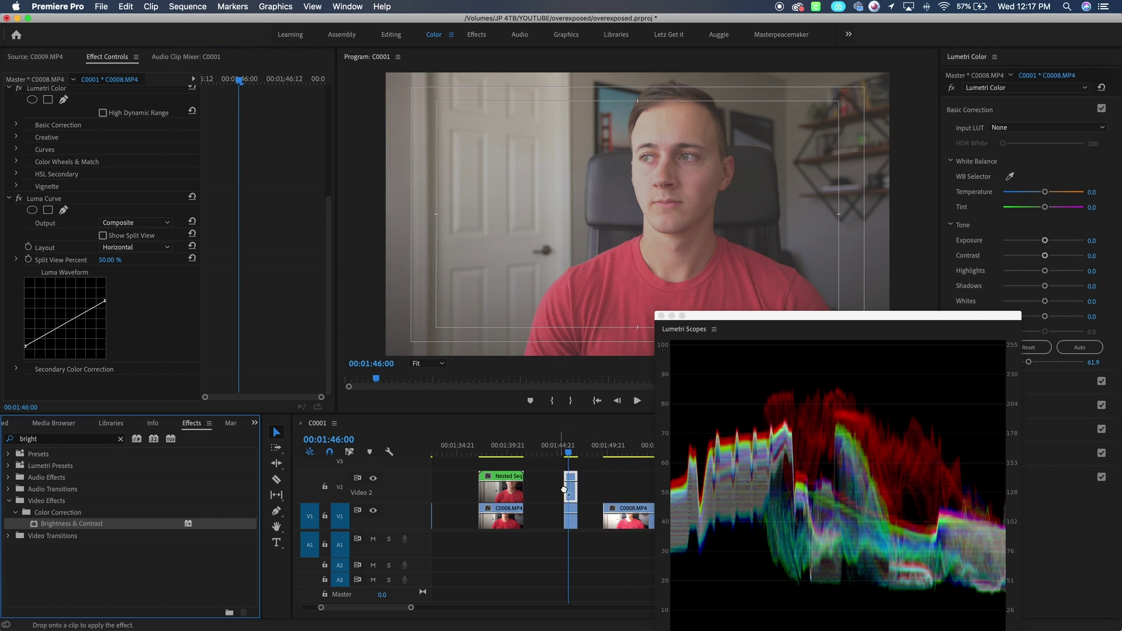
pyautogui.moveTo(572, 493); pyautogui.dragTo(571, 491)
pyautogui.scroll(-2, 105, 357)
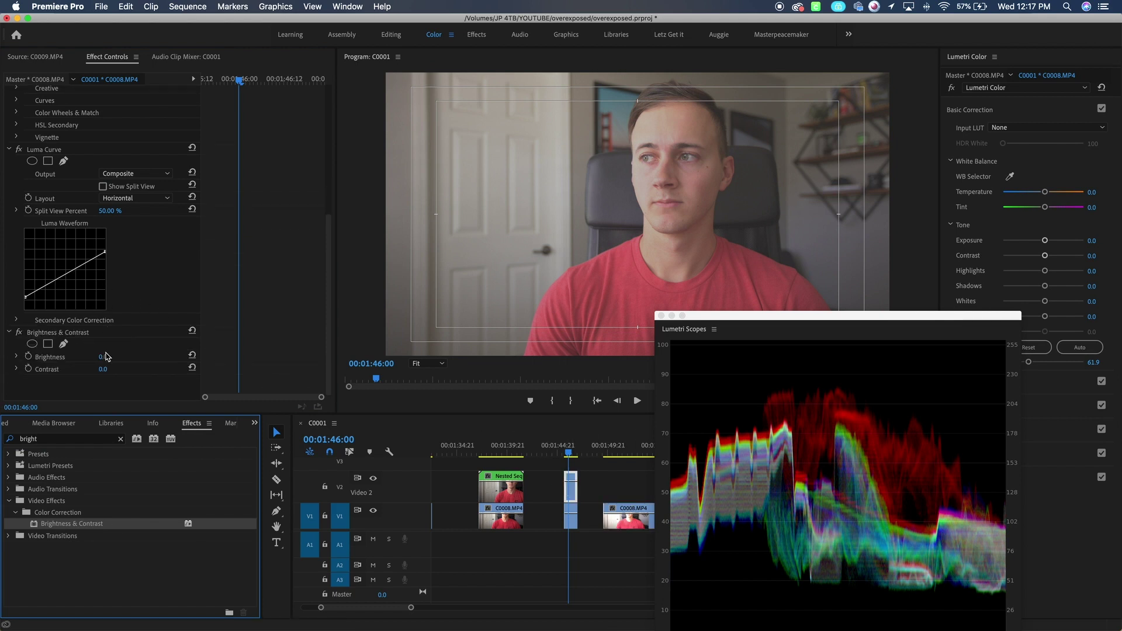
pyautogui.moveTo(102, 373); pyautogui.dragTo(123, 373)
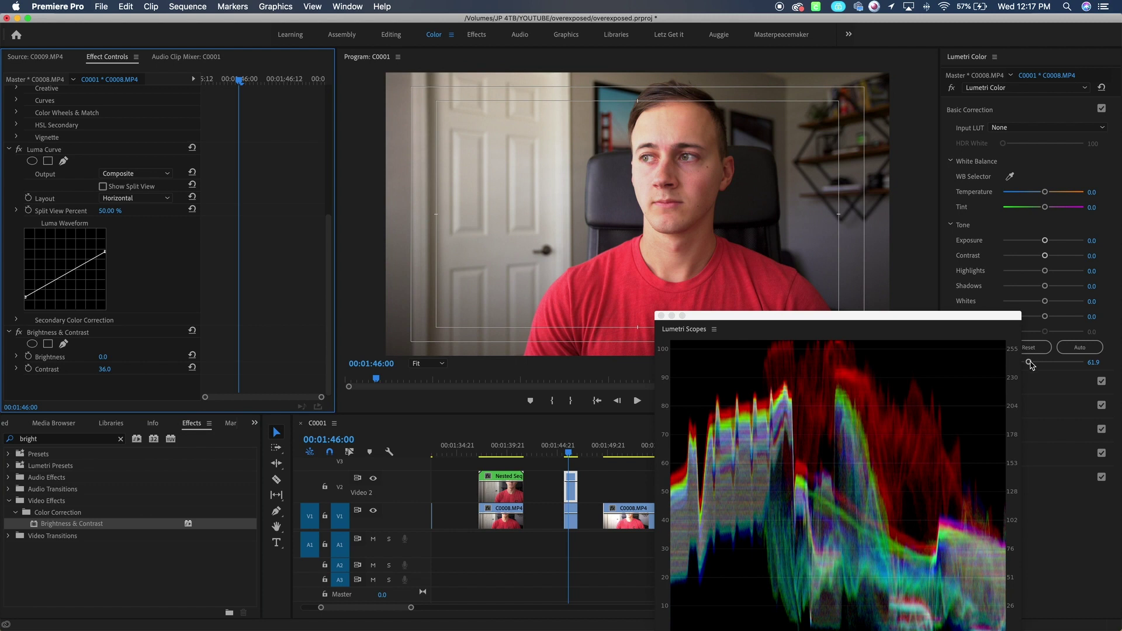
# Lower saturation to about 53, ease the Luma Curve highlight point down and lift its shadow point
pyautogui.moveTo(1029, 362); pyautogui.dragTo(1024, 362)
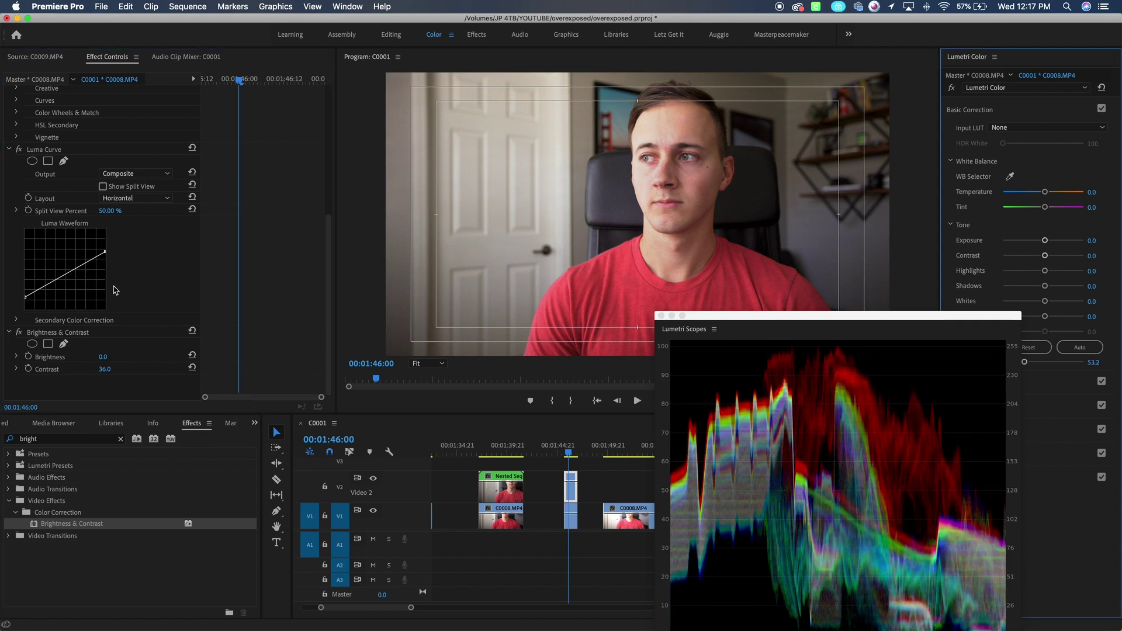
pyautogui.moveTo(105, 252); pyautogui.dragTo(105, 256)
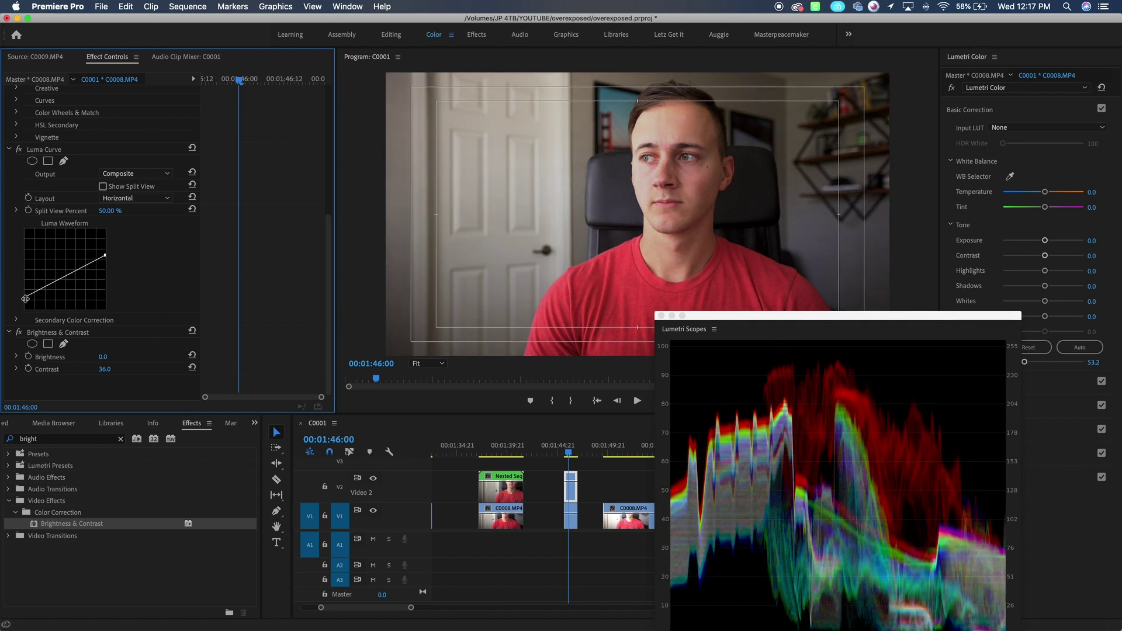
pyautogui.moveTo(25, 298); pyautogui.dragTo(25, 293)
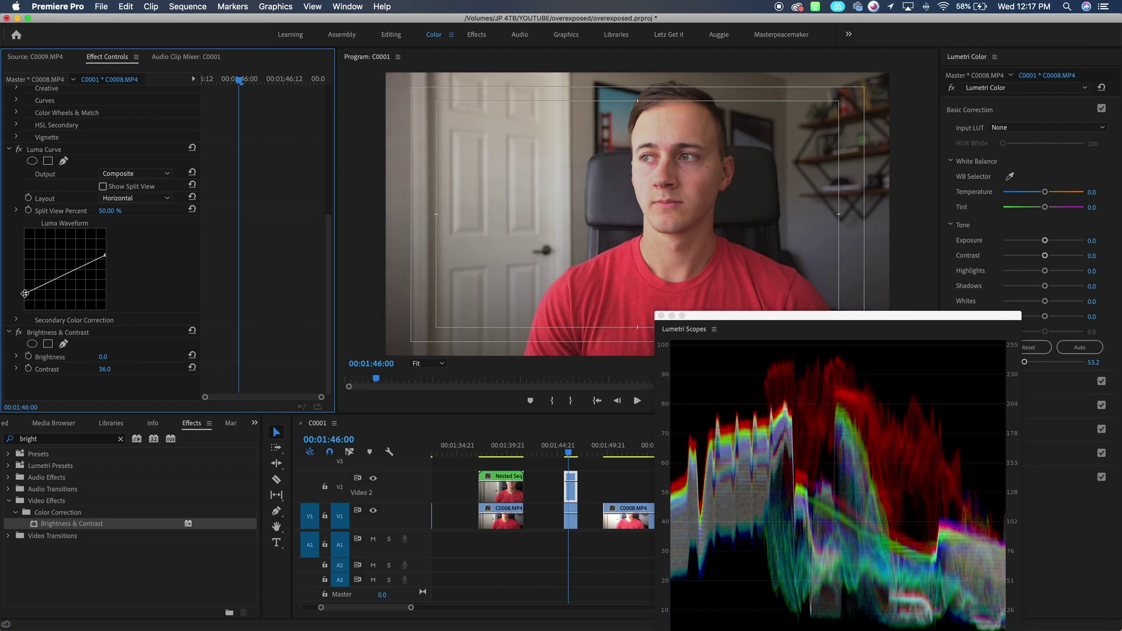
pyautogui.moveTo(24, 294); pyautogui.dragTo(24, 289)
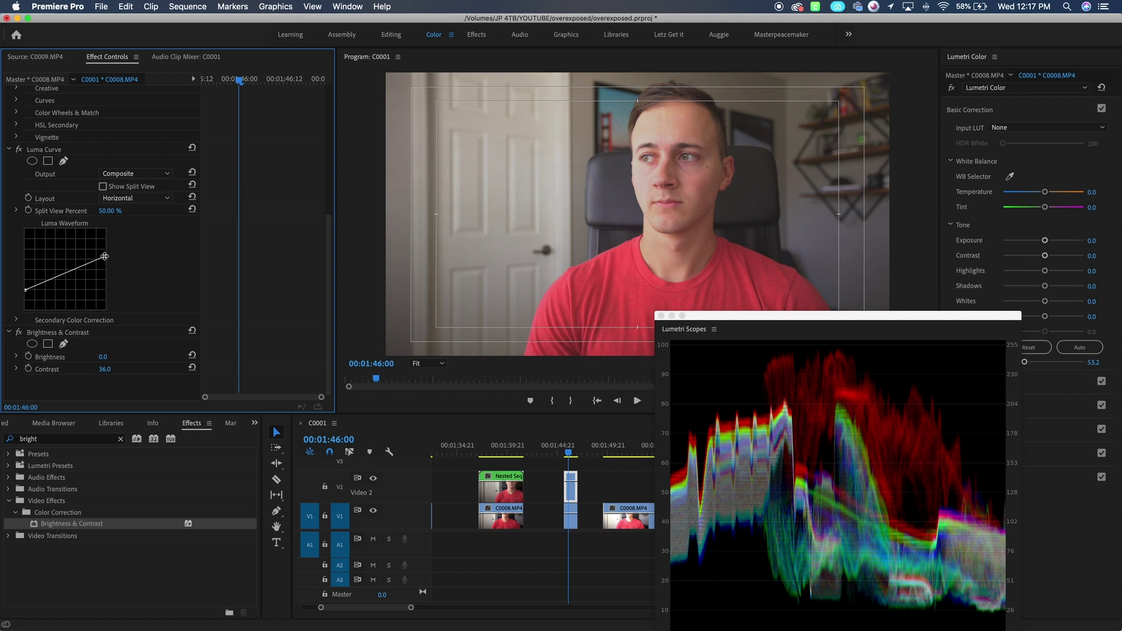
pyautogui.moveTo(104, 256); pyautogui.dragTo(105, 255)
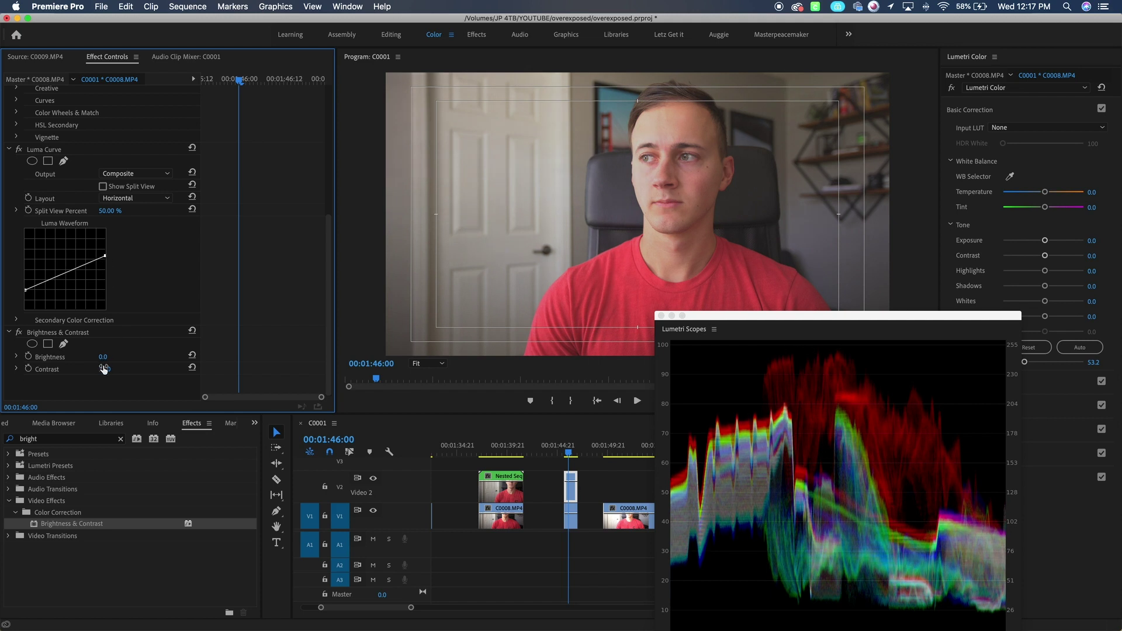
# Settle Contrast at 51 and lower saturation further to 41.7
pyautogui.moveTo(103, 369); pyautogui.dragTo(128, 368)
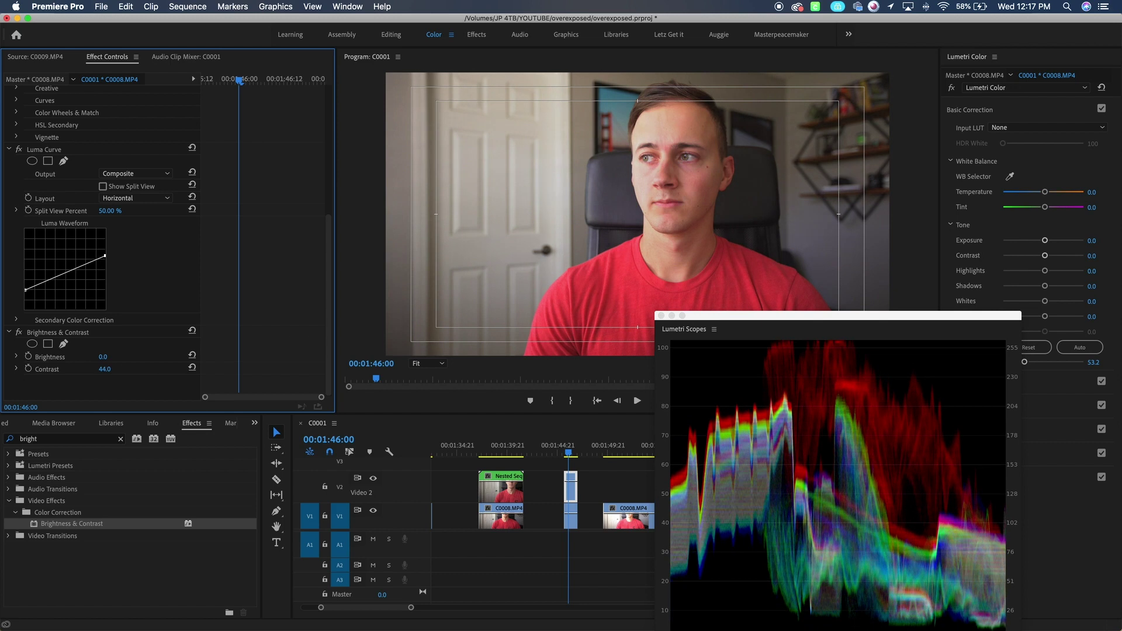
pyautogui.moveTo(908, 319); pyautogui.dragTo(889, 320)
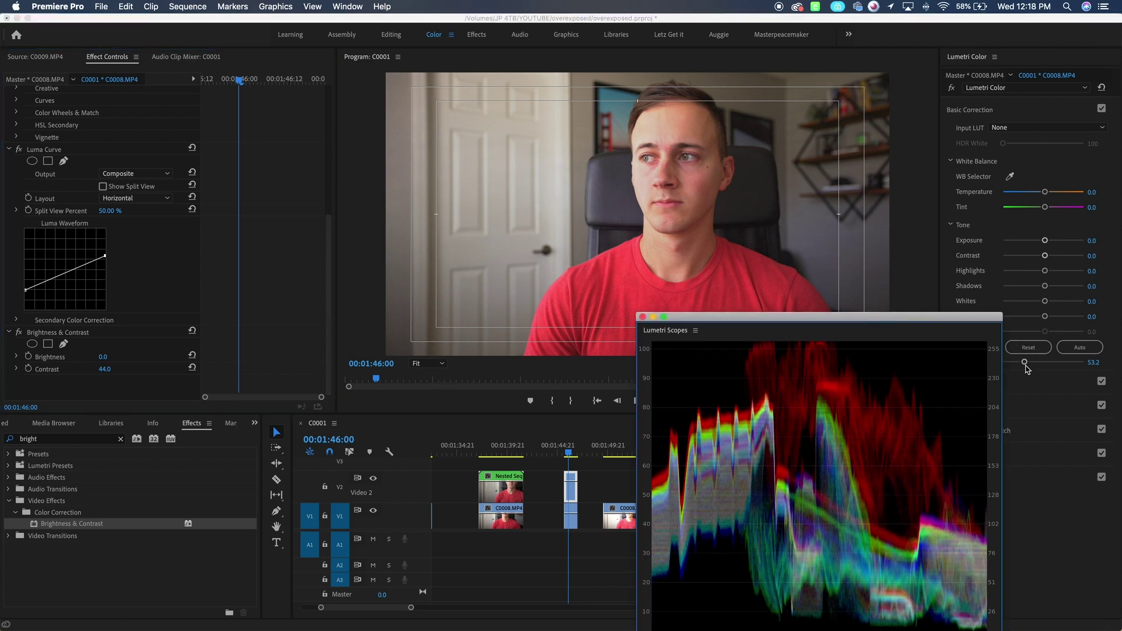
pyautogui.moveTo(1026, 363); pyautogui.dragTo(1021, 371)
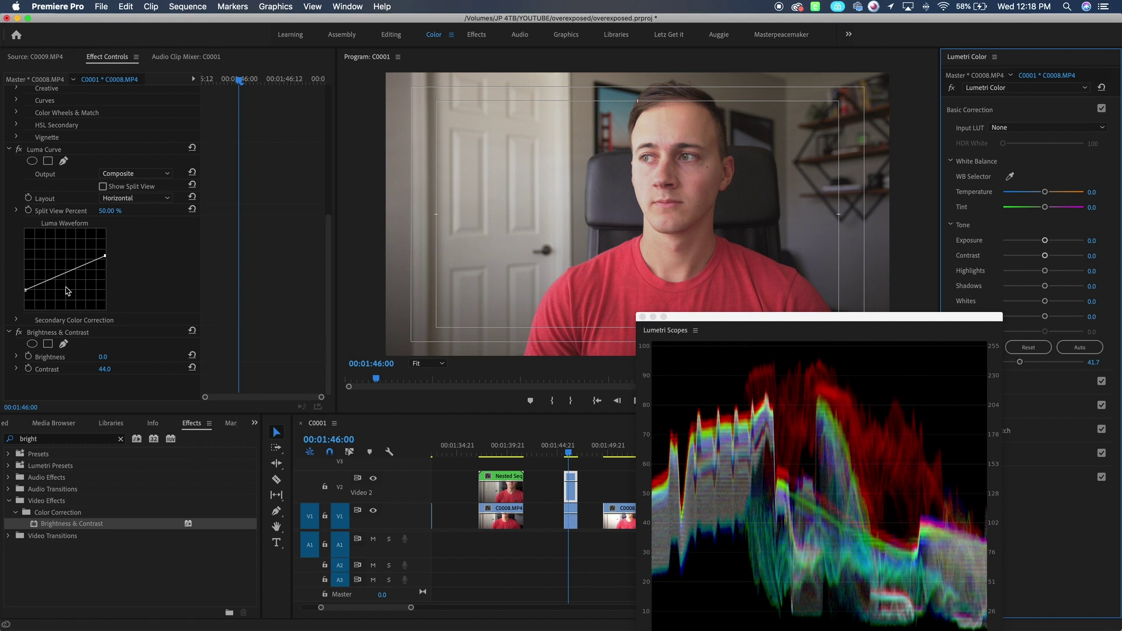
pyautogui.moveTo(106, 374); pyautogui.dragTo(110, 374)
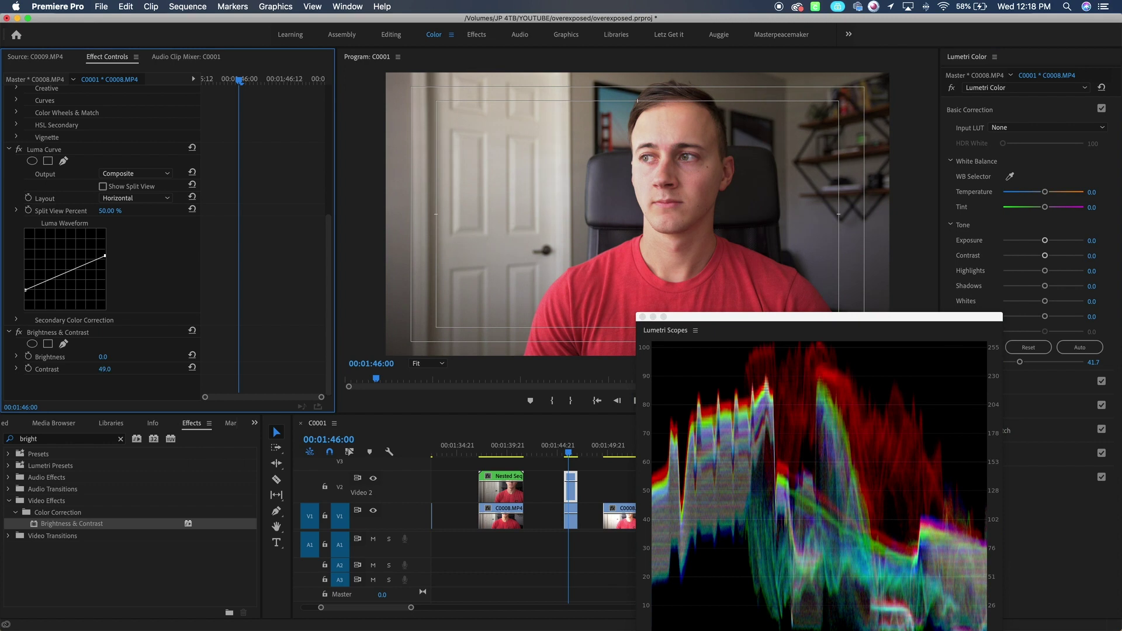
pyautogui.moveTo(104, 369); pyautogui.dragTo(104, 369)
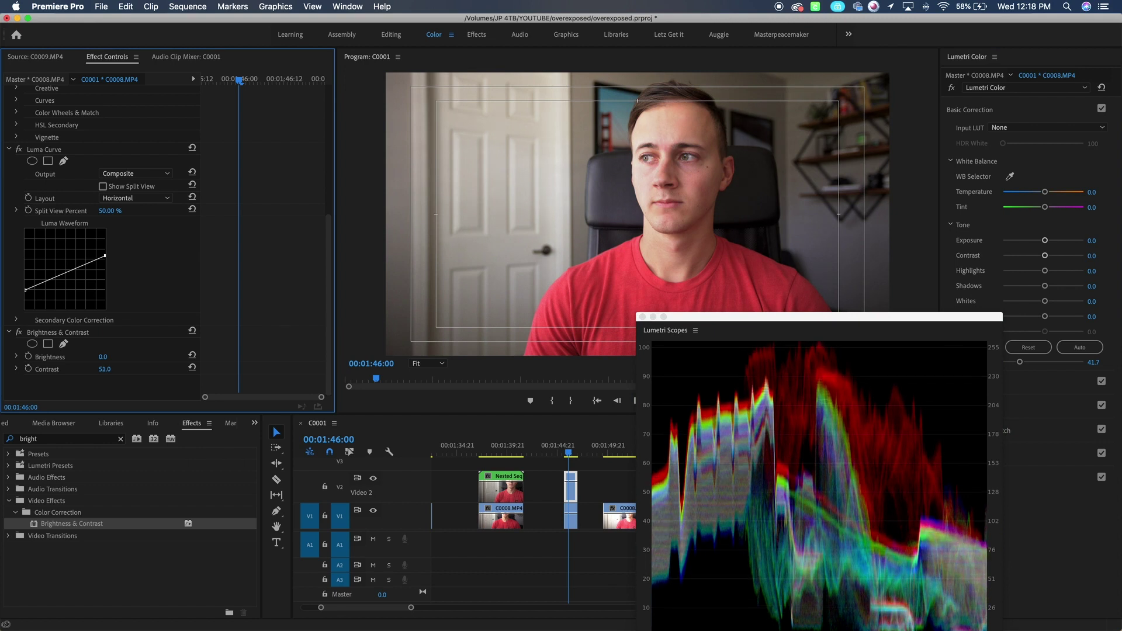
pyautogui.moveTo(750, 321); pyautogui.dragTo(913, 300)
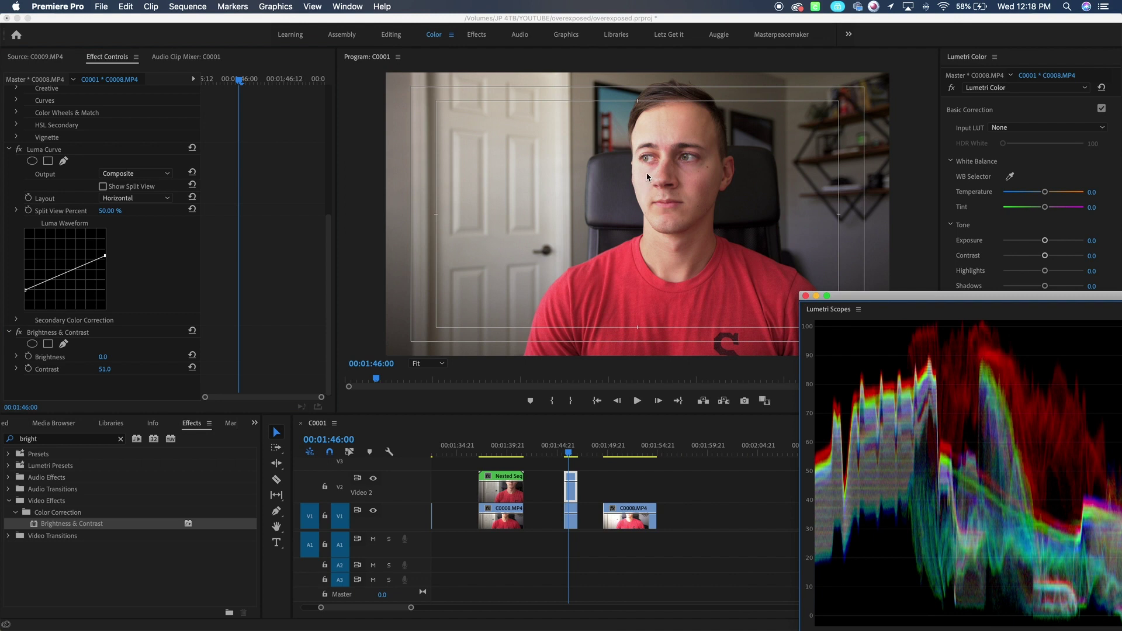
pyautogui.click(606, 496)
# Duplicate the upper C0008.MP4 clip onto V3 and remove the copy's Lumetri Color and Luma Curve effects
pyautogui.scroll(5, 572, 481)
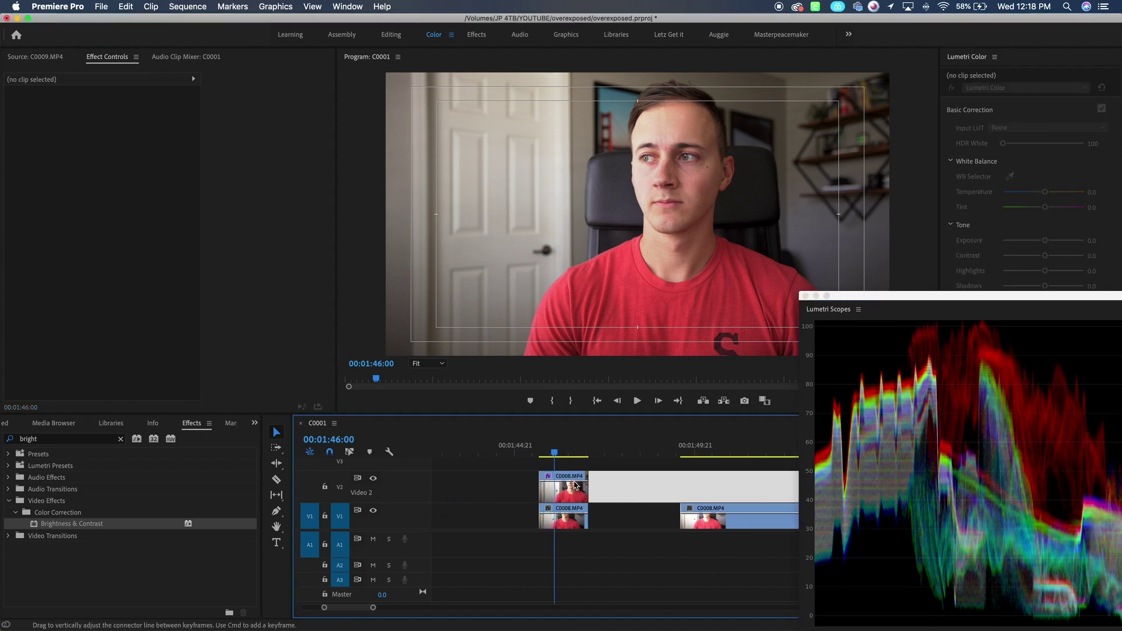
pyautogui.click(572, 481)
pyautogui.scroll(1, 564, 489)
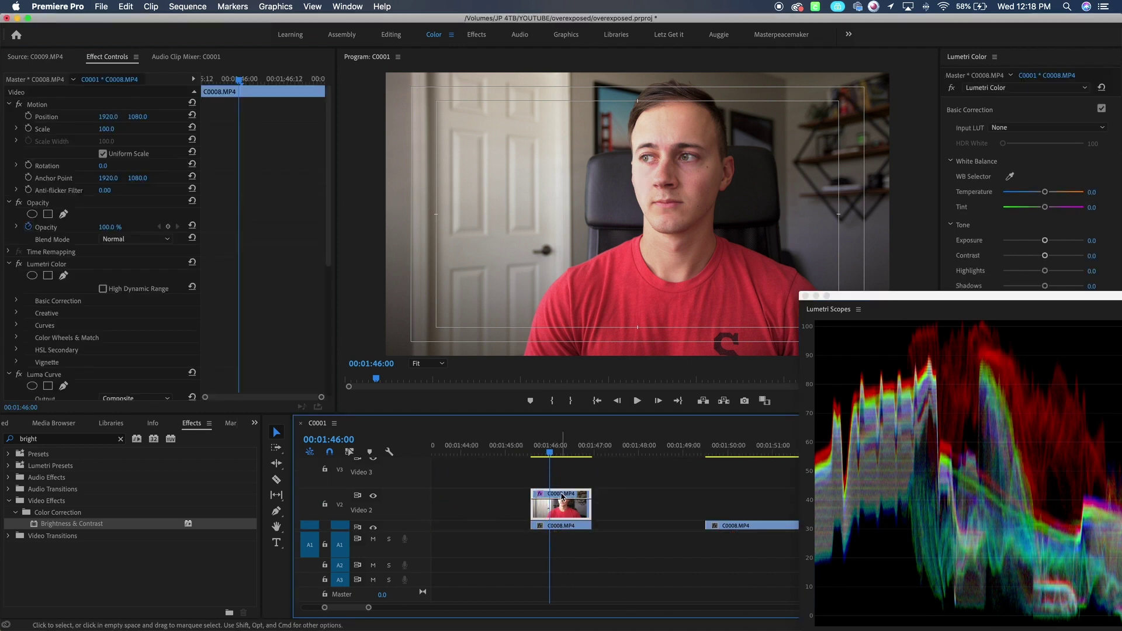
pyautogui.moveTo(561, 498); pyautogui.dragTo(561, 472)
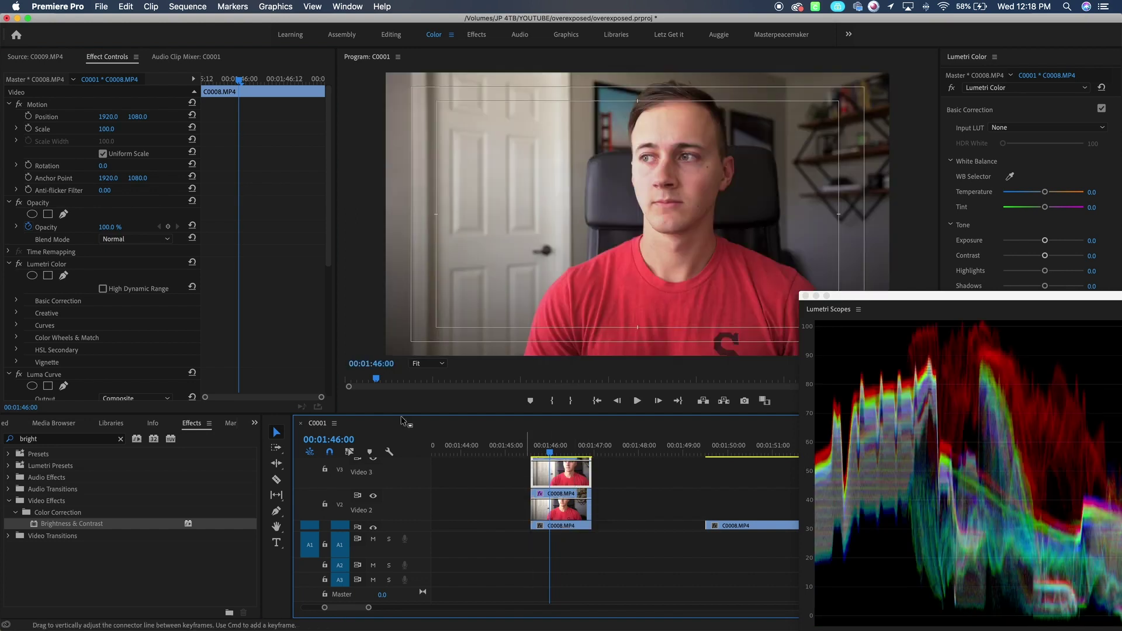
pyautogui.click(52, 266)
pyautogui.press('Delete')
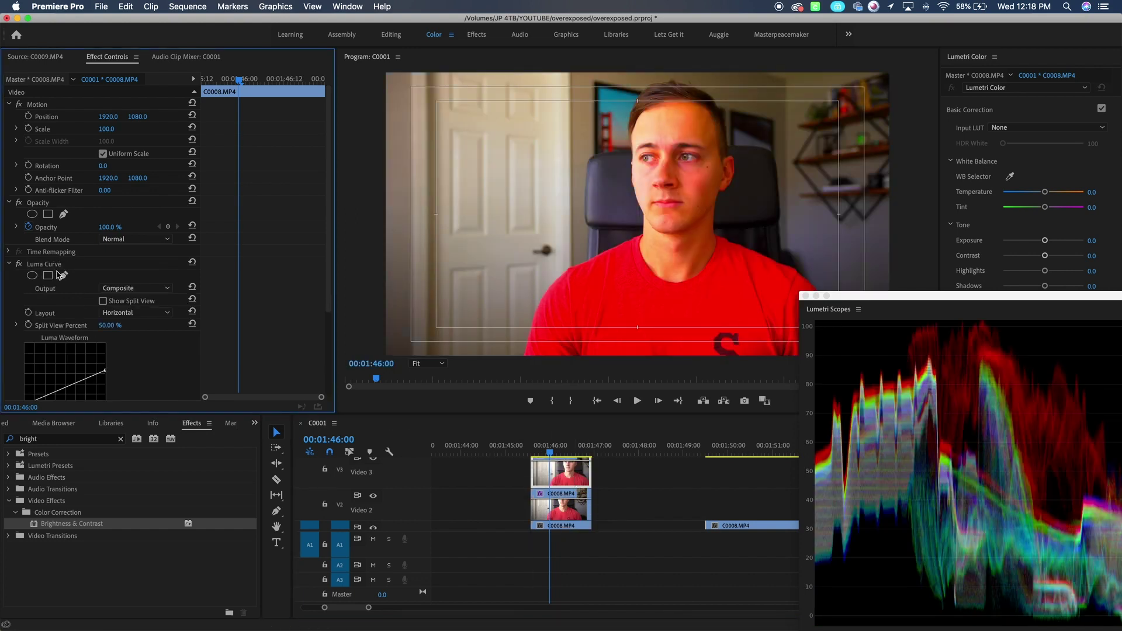
pyautogui.click(42, 266)
pyautogui.press('Delete')
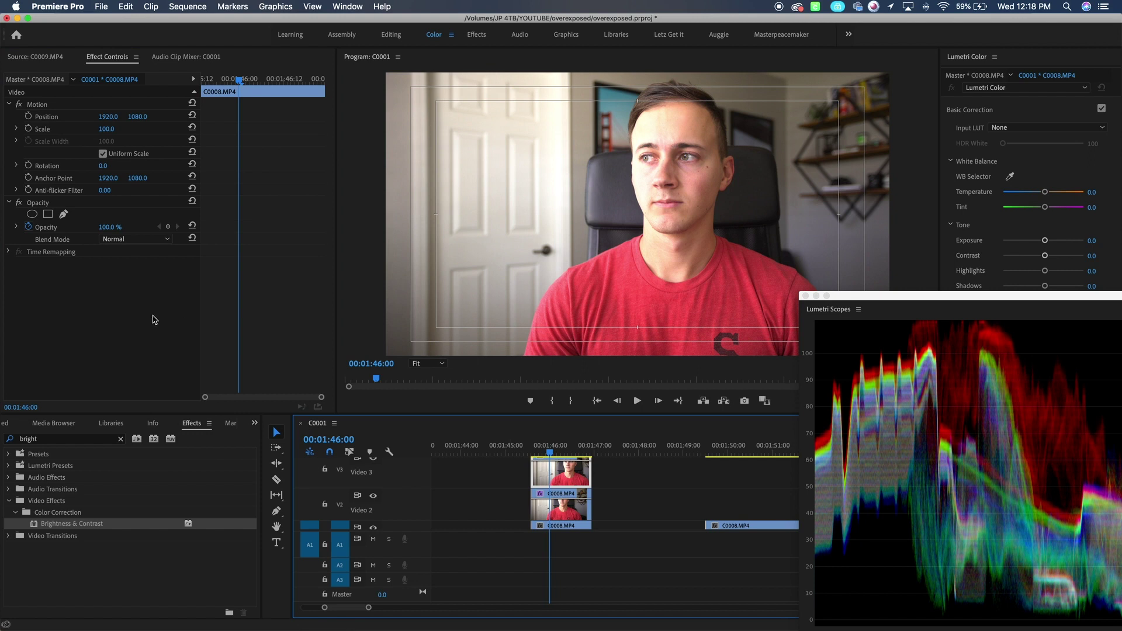
# Set the copy's blend mode to Darken and nest both stacked clips into one sequence
pyautogui.click(129, 240)
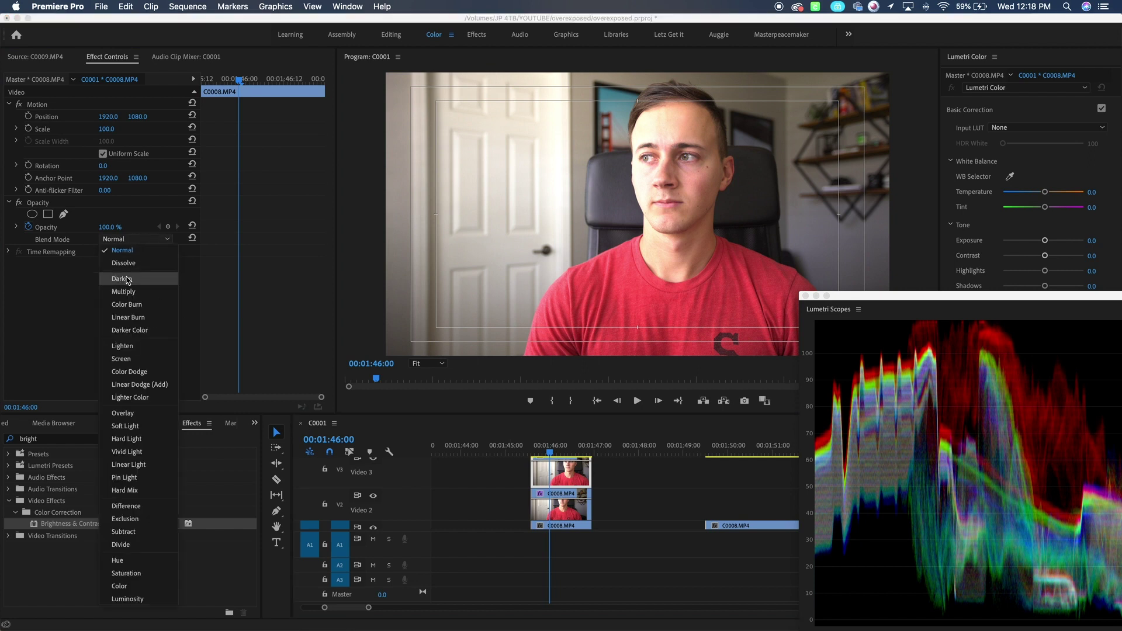
pyautogui.click(128, 279)
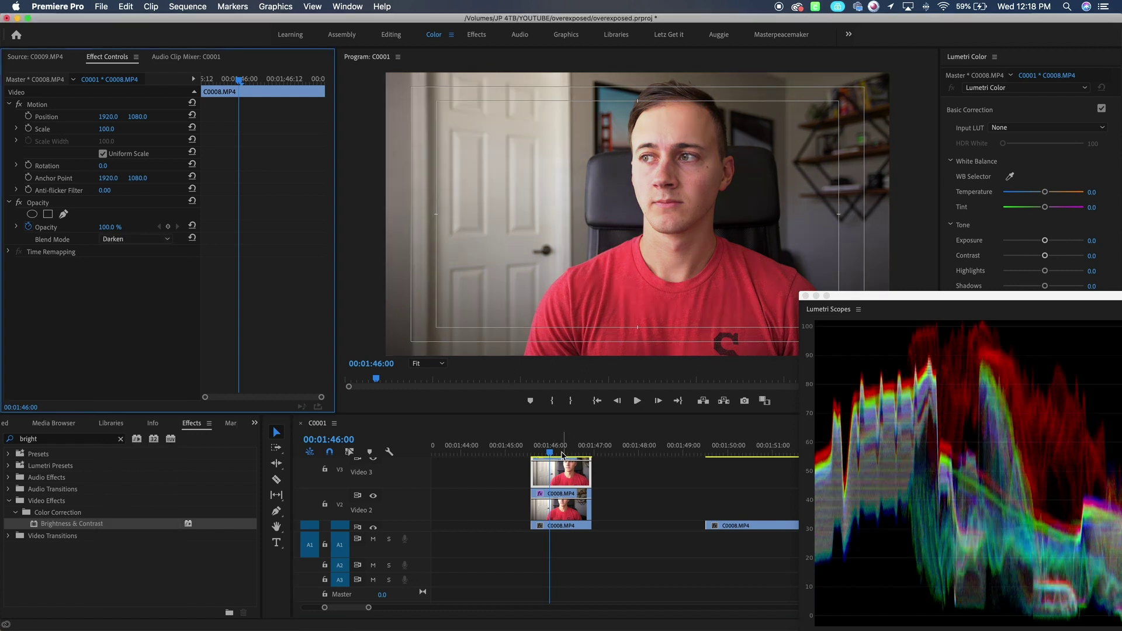
pyautogui.moveTo(502, 467); pyautogui.dragTo(559, 510)
pyautogui.hotkey('alt', 'n')
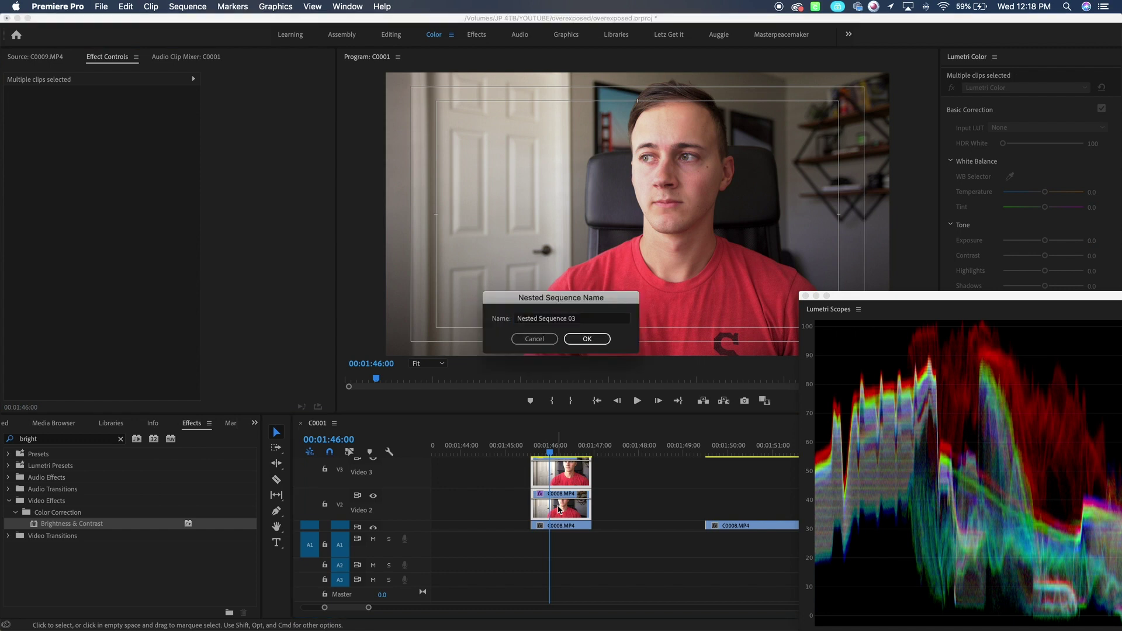
pyautogui.press('Return')
pyautogui.click(554, 500)
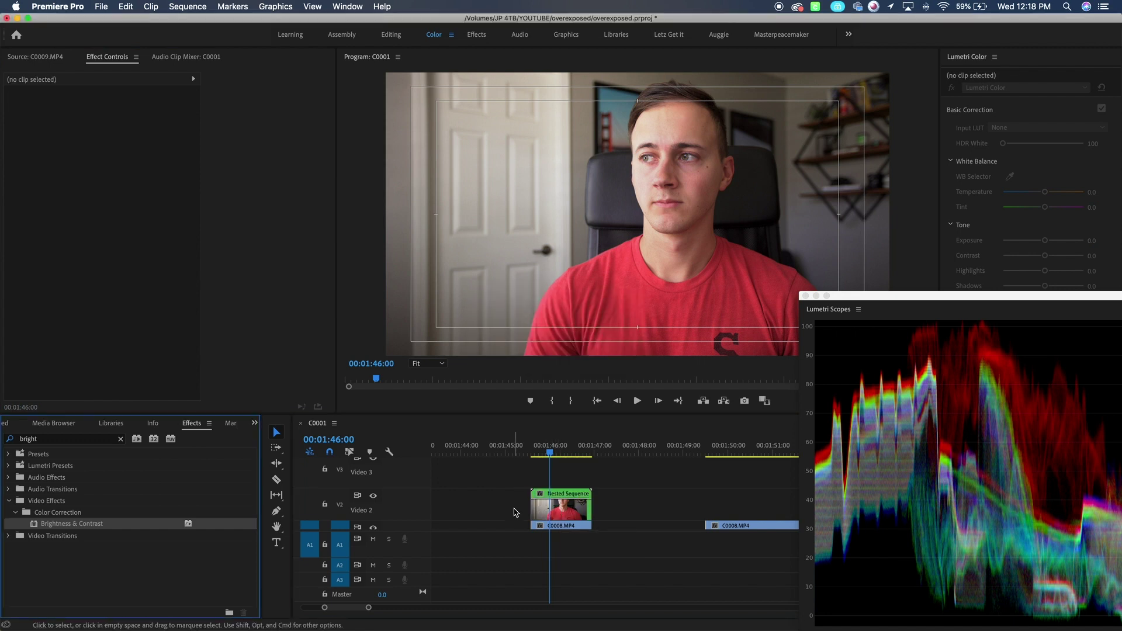
# Toggle V2 track output off and on to compare, then fit the Program monitor view
pyautogui.click(373, 496)
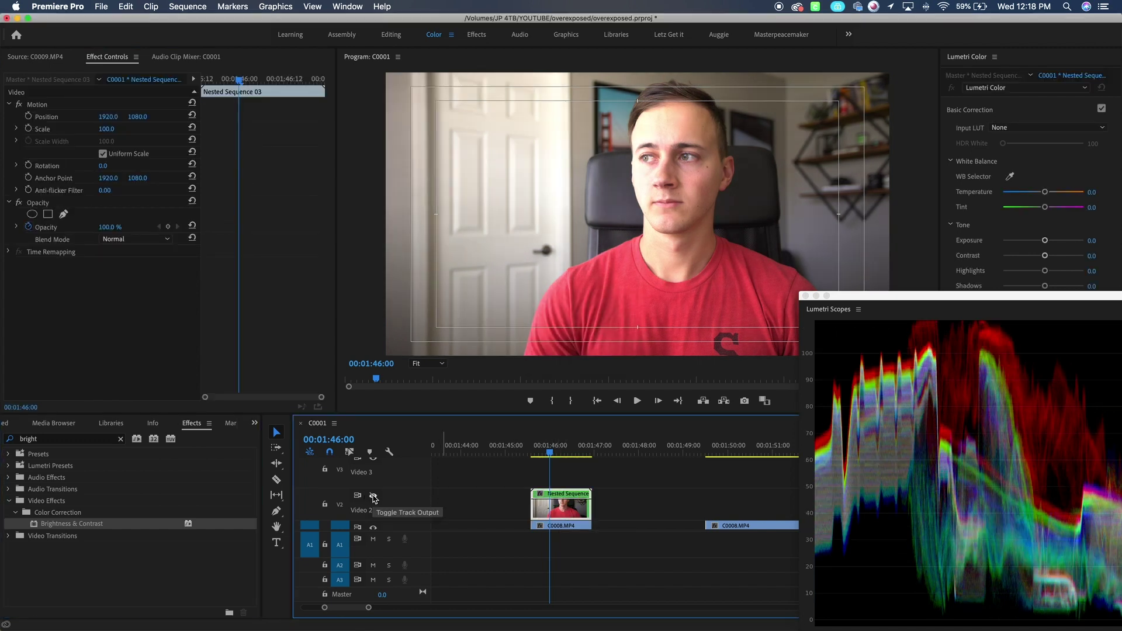
pyautogui.click(374, 496)
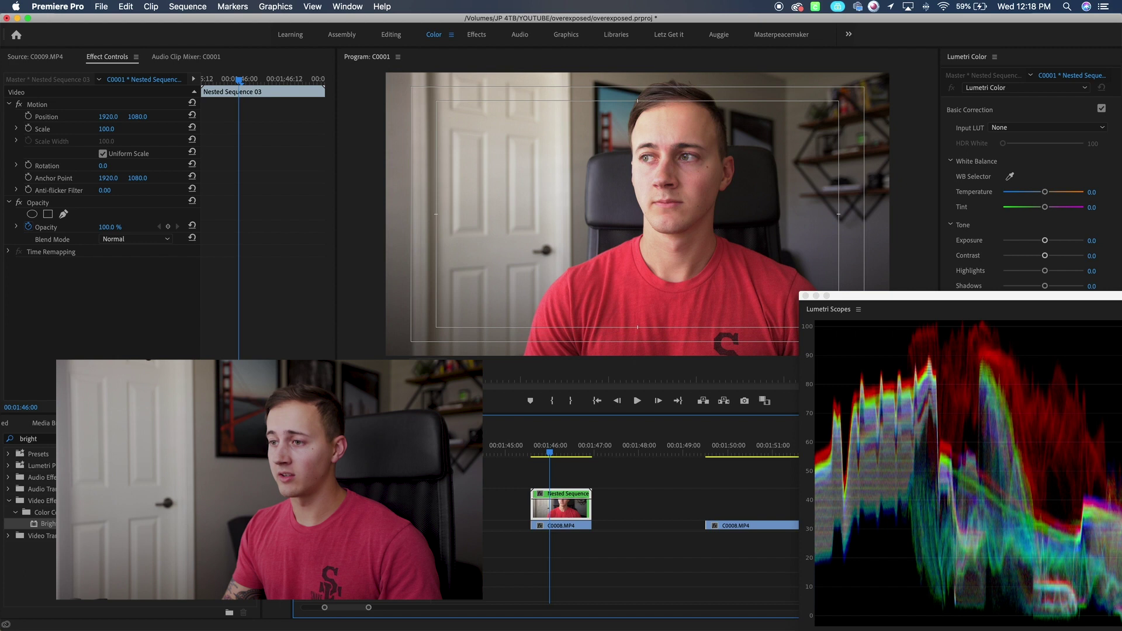
pyautogui.scroll(3, 655, 179)
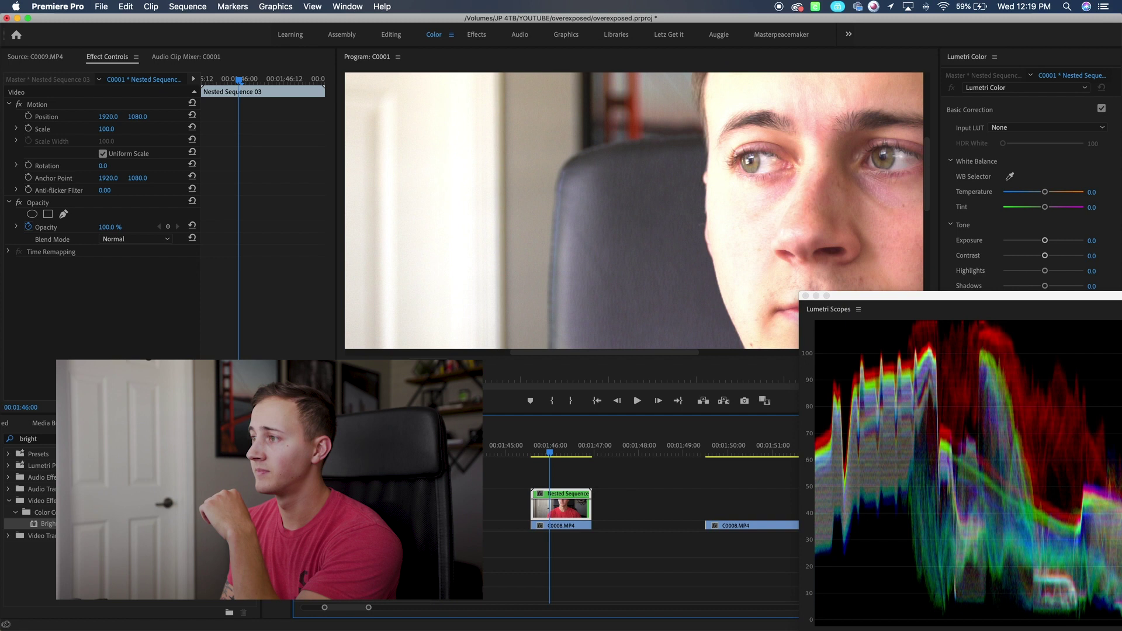
pyautogui.click(615, 218)
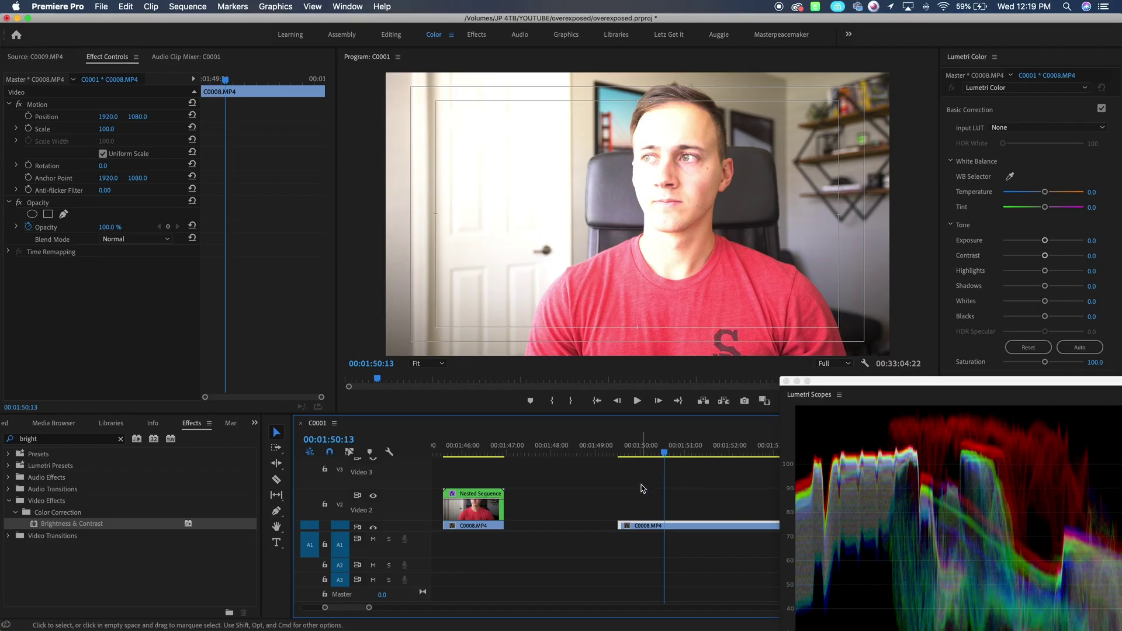
# Select the second C0008.MP4 clip, search Effects for 'luma', and lower saturation to 77.7
pyautogui.scroll(2, 581, 514)
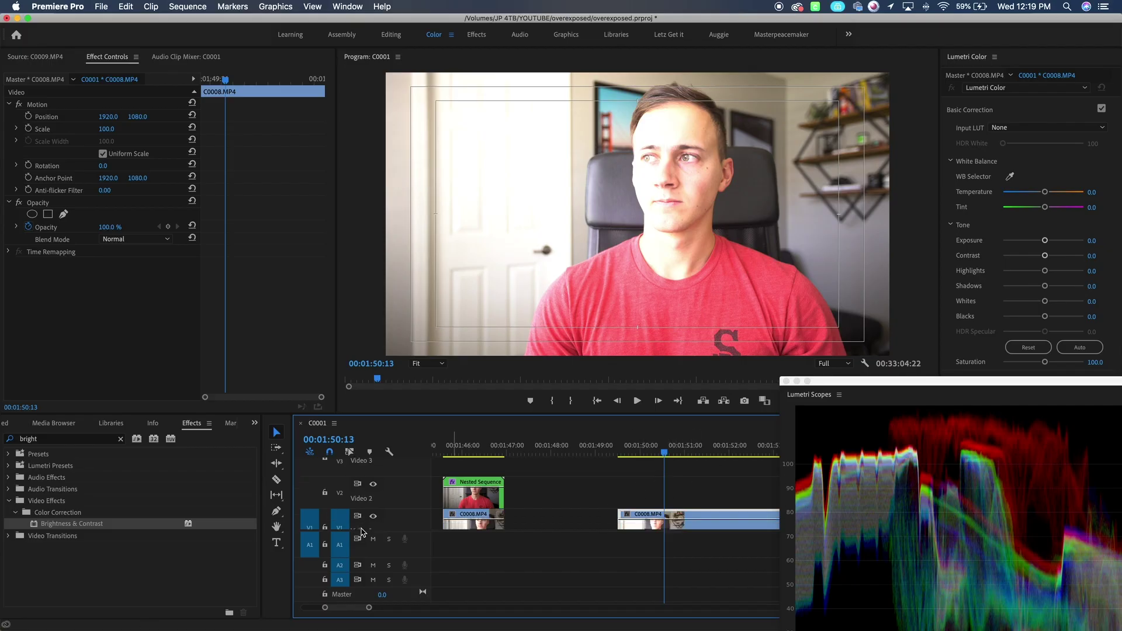
pyautogui.click(581, 514)
pyautogui.click(654, 524)
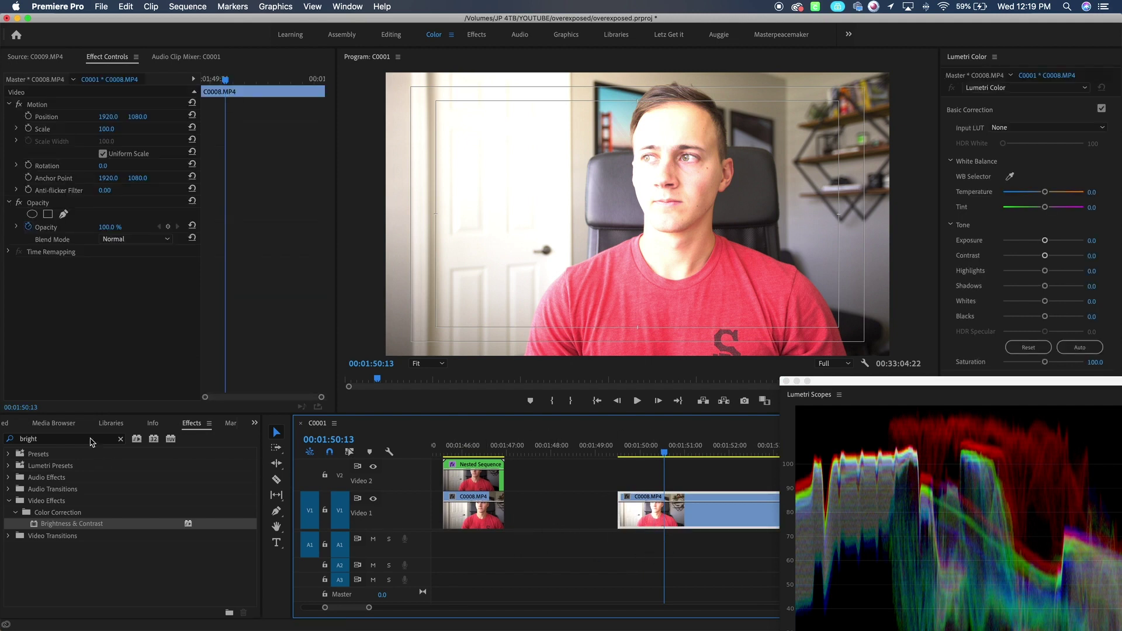
pyautogui.click(79, 438)
pyautogui.write('luma')
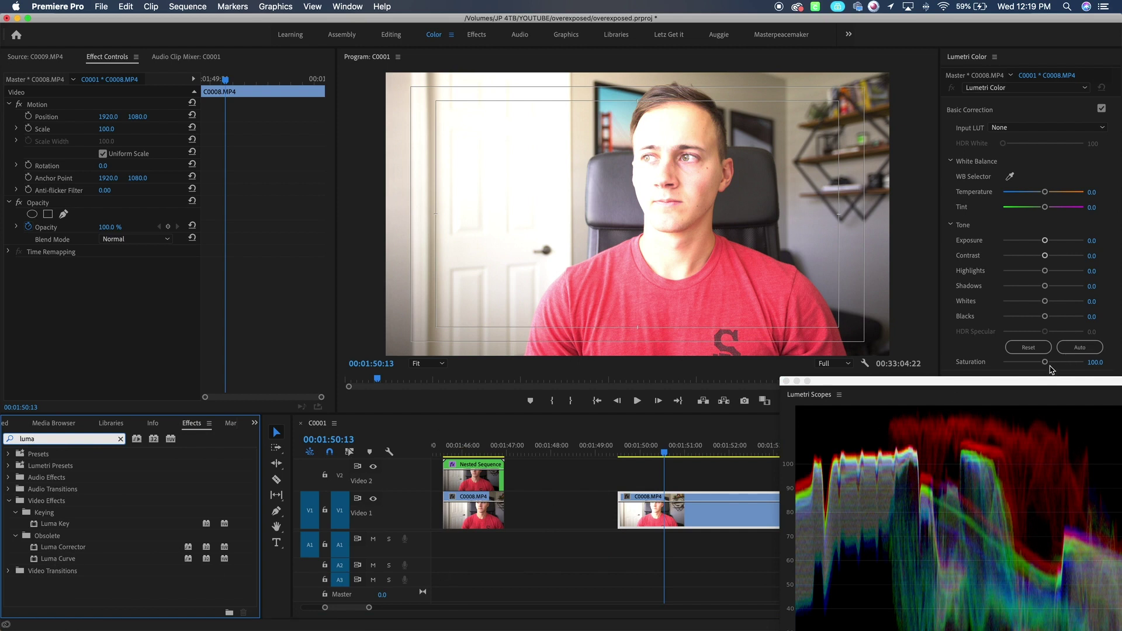
pyautogui.moveTo(1044, 363); pyautogui.dragTo(1033, 365)
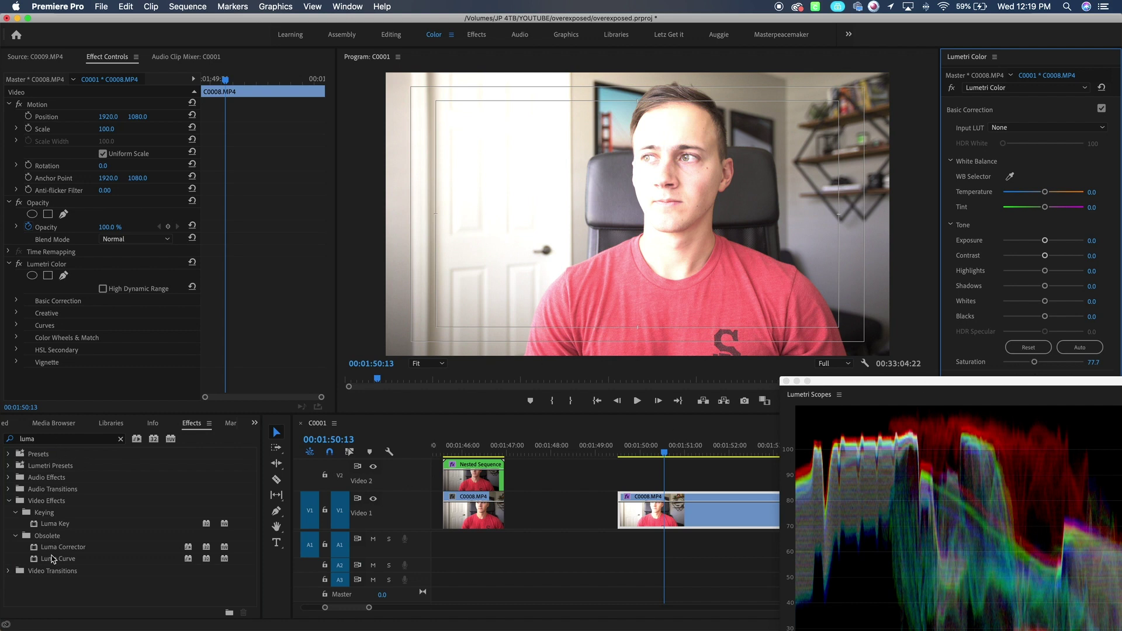
# Apply Luma Curve to the C0008 clip and pull its highlight point far down
pyautogui.moveTo(64, 560); pyautogui.dragTo(690, 527)
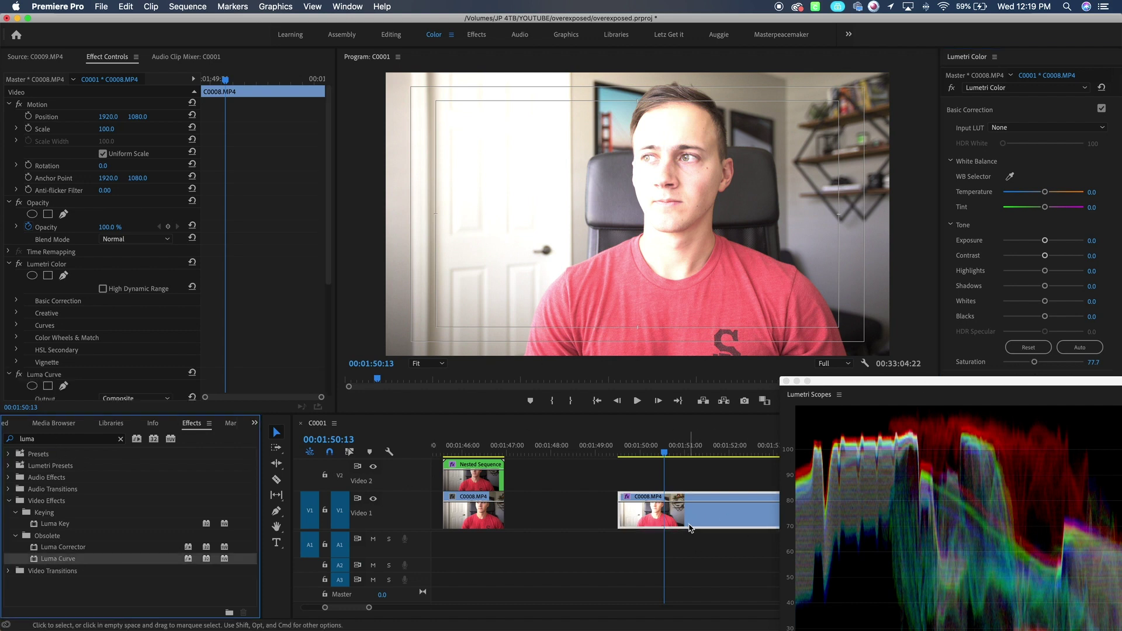
pyautogui.scroll(-5, 101, 287)
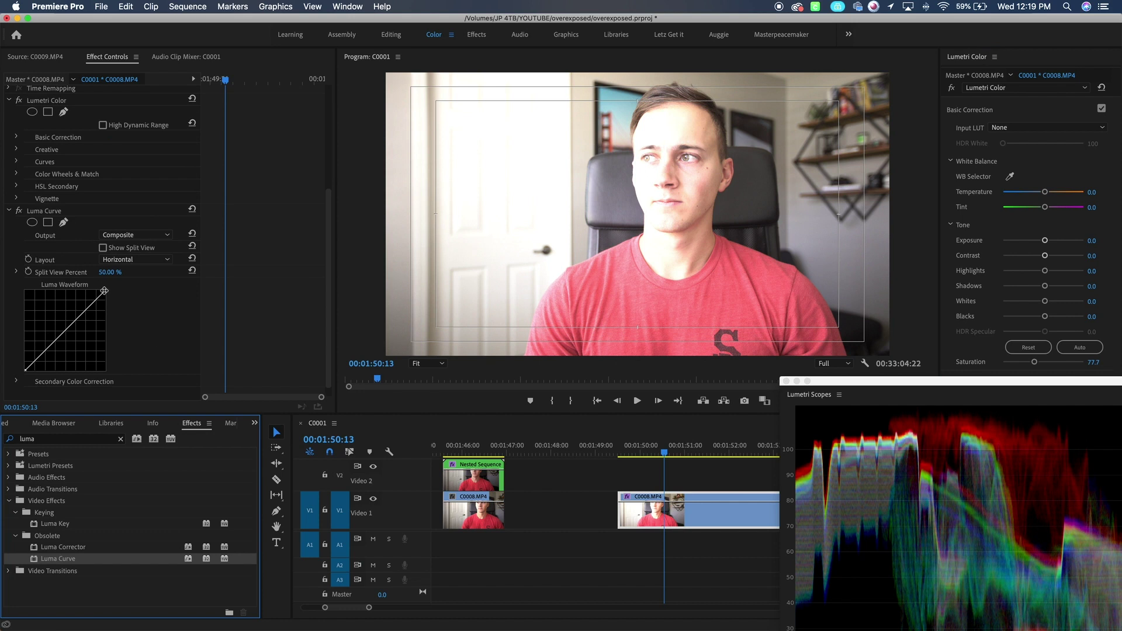
pyautogui.moveTo(104, 291); pyautogui.dragTo(123, 310)
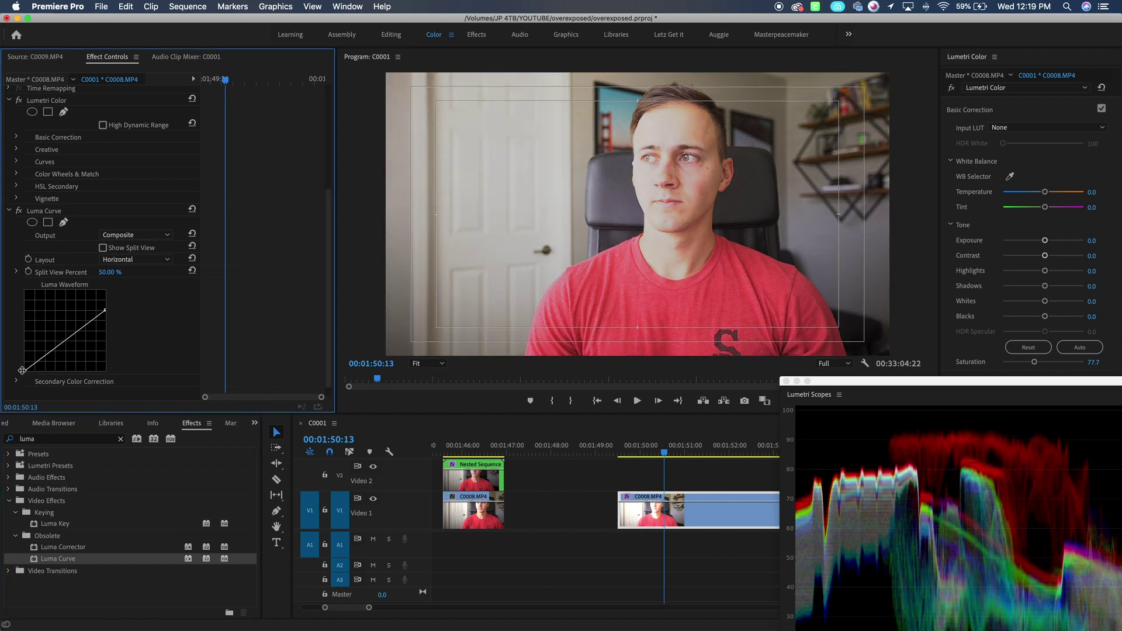
pyautogui.moveTo(106, 312); pyautogui.dragTo(114, 355)
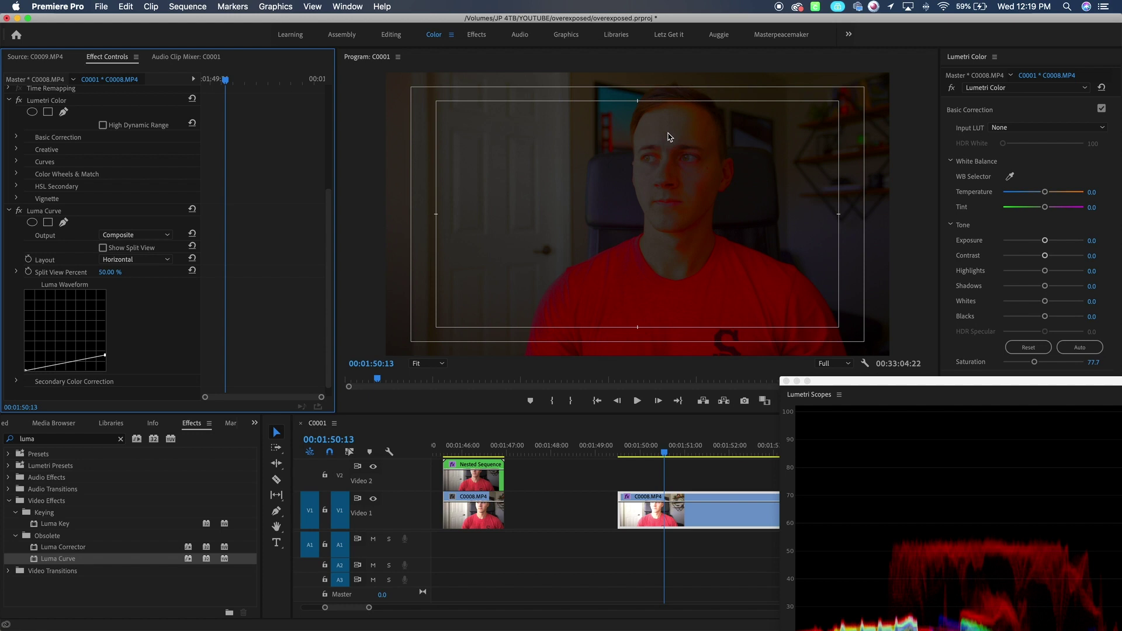
# Raise the Luma Curve's highlight point, lift its black point, and reduce saturation to 51.8
pyautogui.click(651, 143)
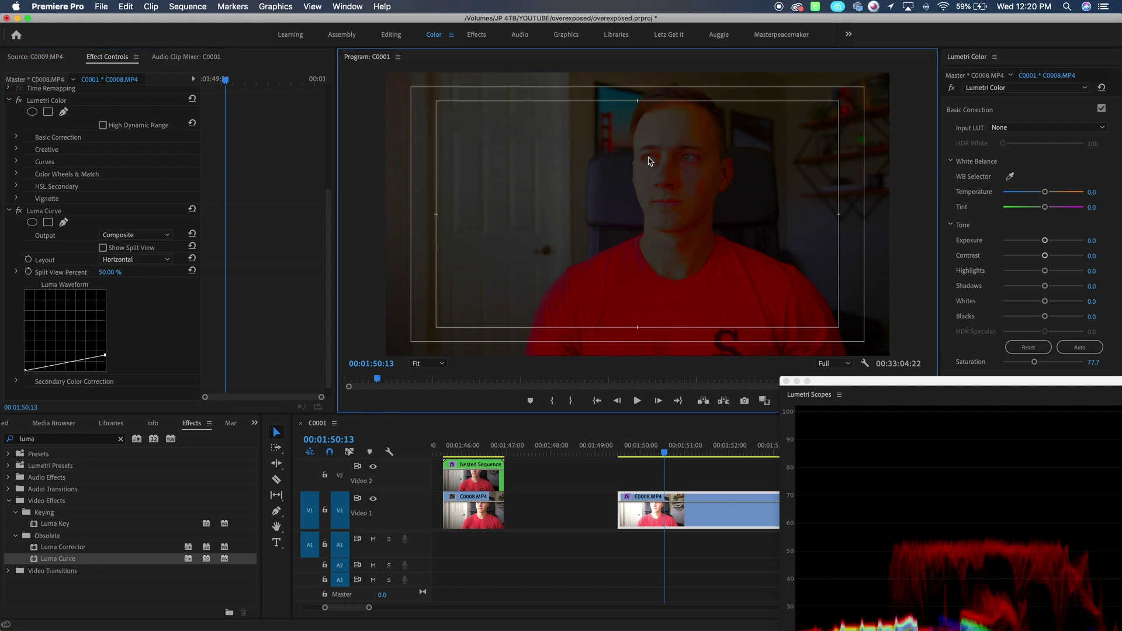
pyautogui.moveTo(105, 354); pyautogui.dragTo(136, 312)
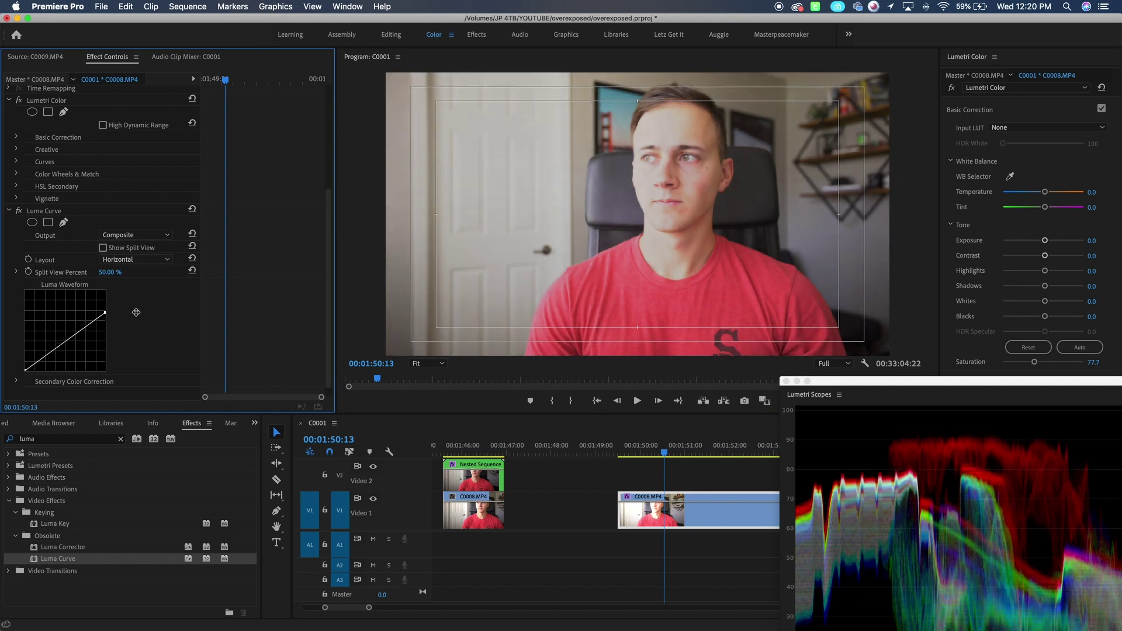
pyautogui.moveTo(25, 368); pyautogui.dragTo(14, 349)
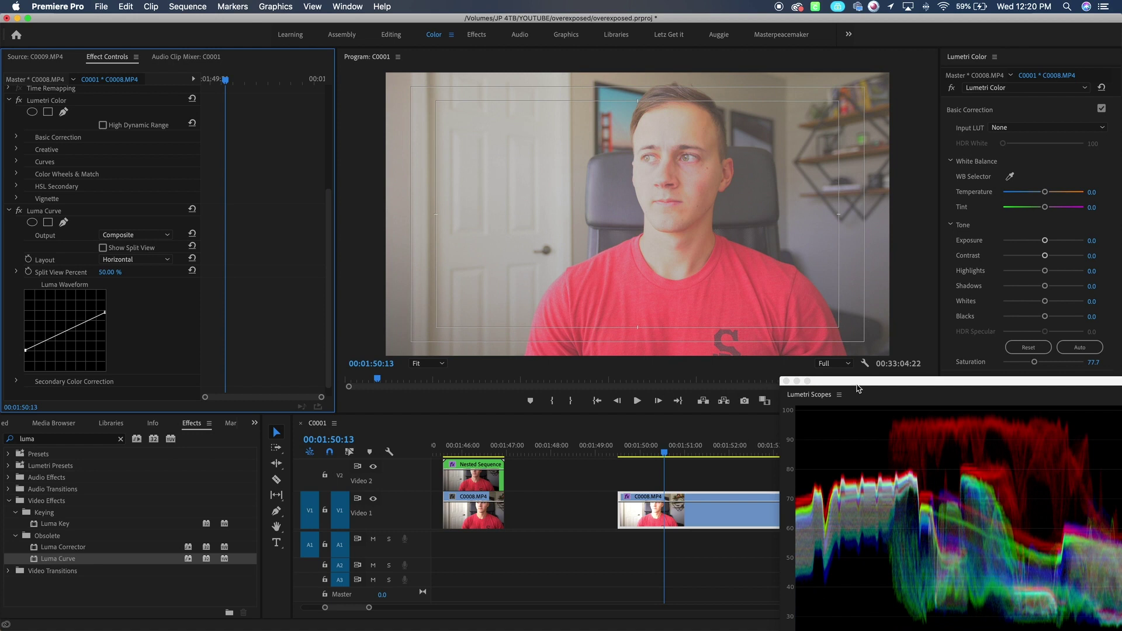
pyautogui.moveTo(858, 388); pyautogui.dragTo(631, 305)
pyautogui.moveTo(1036, 363); pyautogui.dragTo(1020, 364)
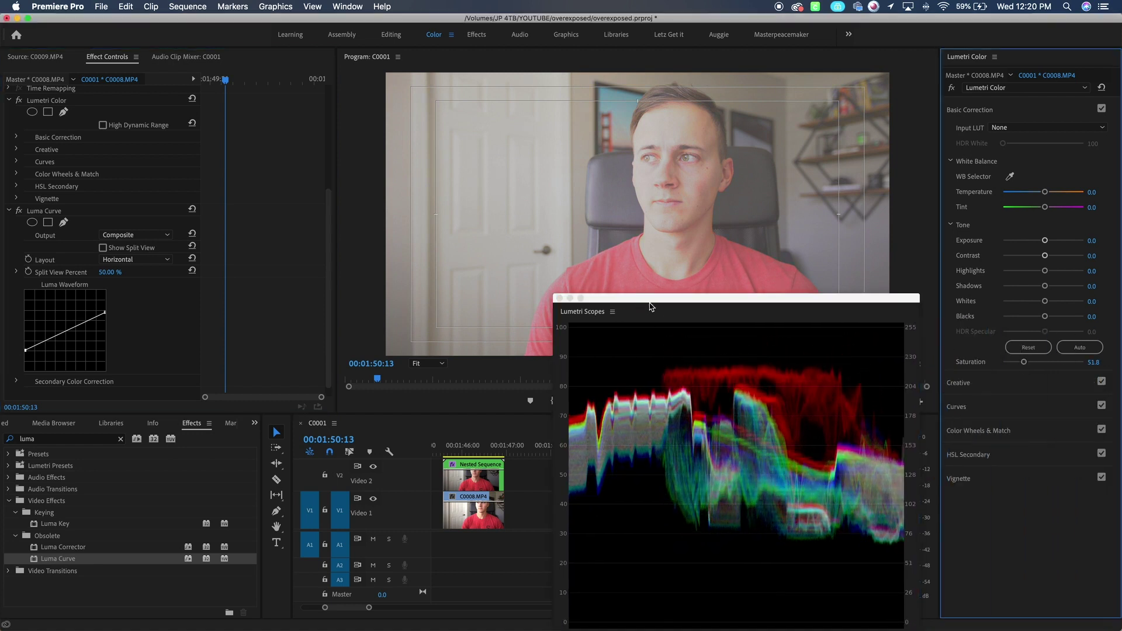
pyautogui.moveTo(648, 308); pyautogui.dragTo(766, 294)
# Add Brightness & Contrast at -21.0 brightness and 43.0 contrast, with saturation cut to 46.0
pyautogui.doubleClick(27, 438)
pyautogui.write('contr')
pyautogui.moveTo(67, 519); pyautogui.dragTo(640, 518)
pyautogui.moveTo(104, 357); pyautogui.dragTo(96, 356)
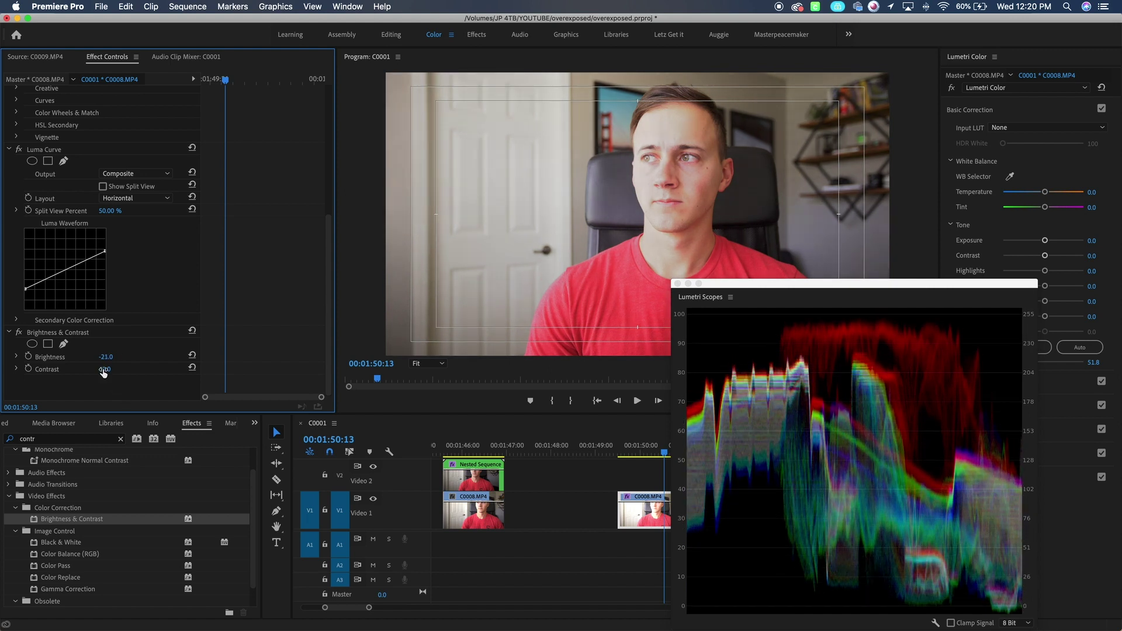
pyautogui.moveTo(933, 279); pyautogui.dragTo(397, 170)
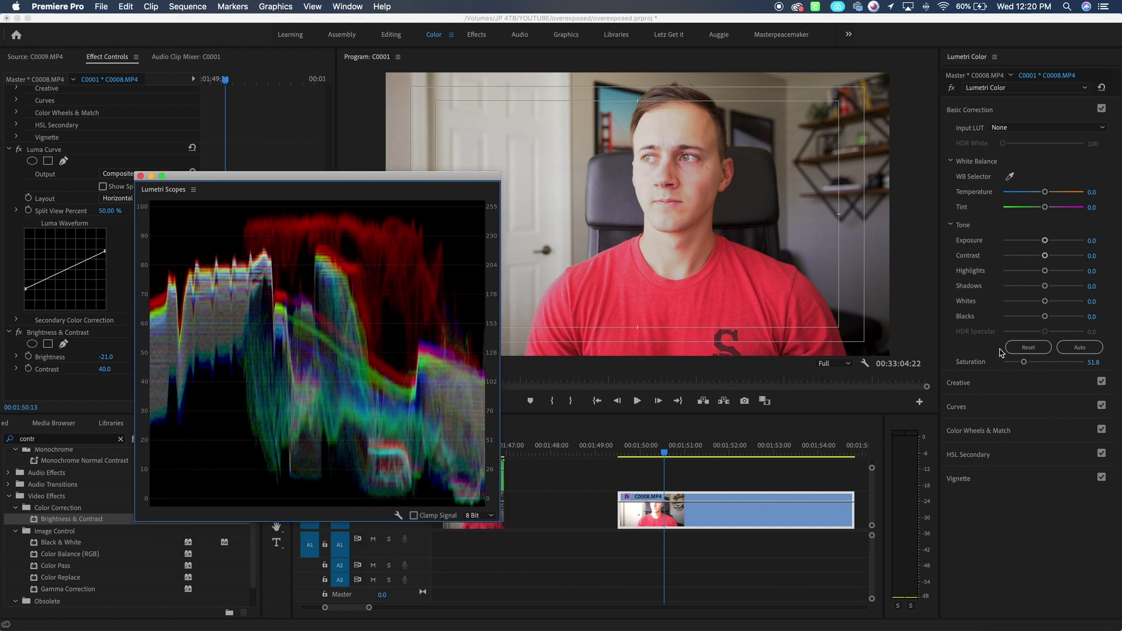
pyautogui.moveTo(1025, 363); pyautogui.dragTo(1021, 363)
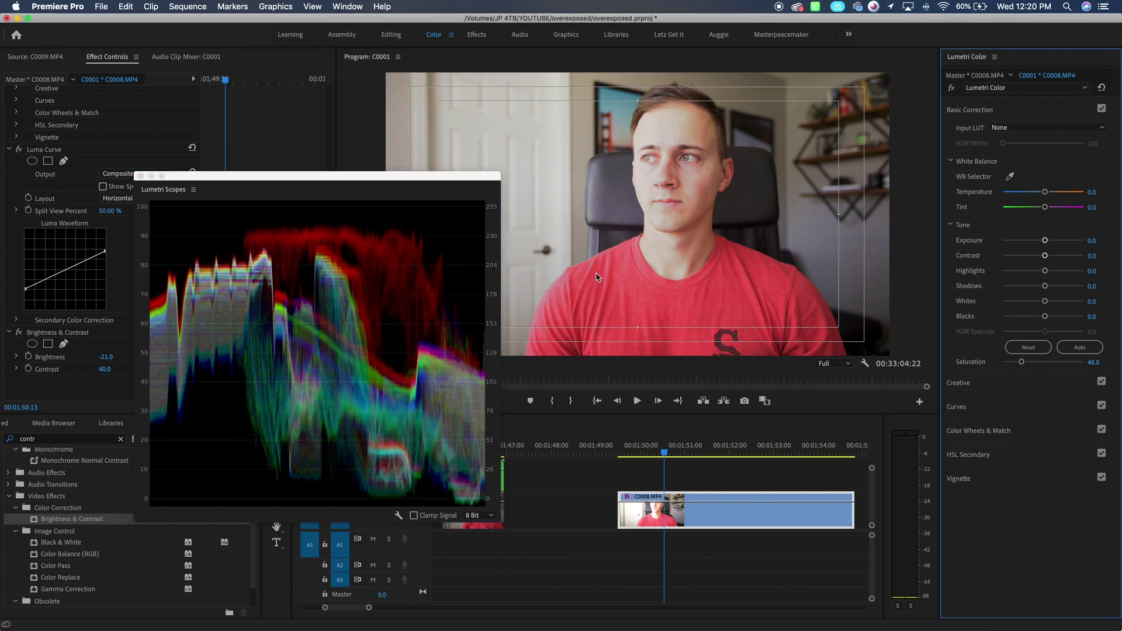
pyautogui.moveTo(362, 181); pyautogui.dragTo(938, 258)
pyautogui.moveTo(104, 368); pyautogui.dragTo(107, 369)
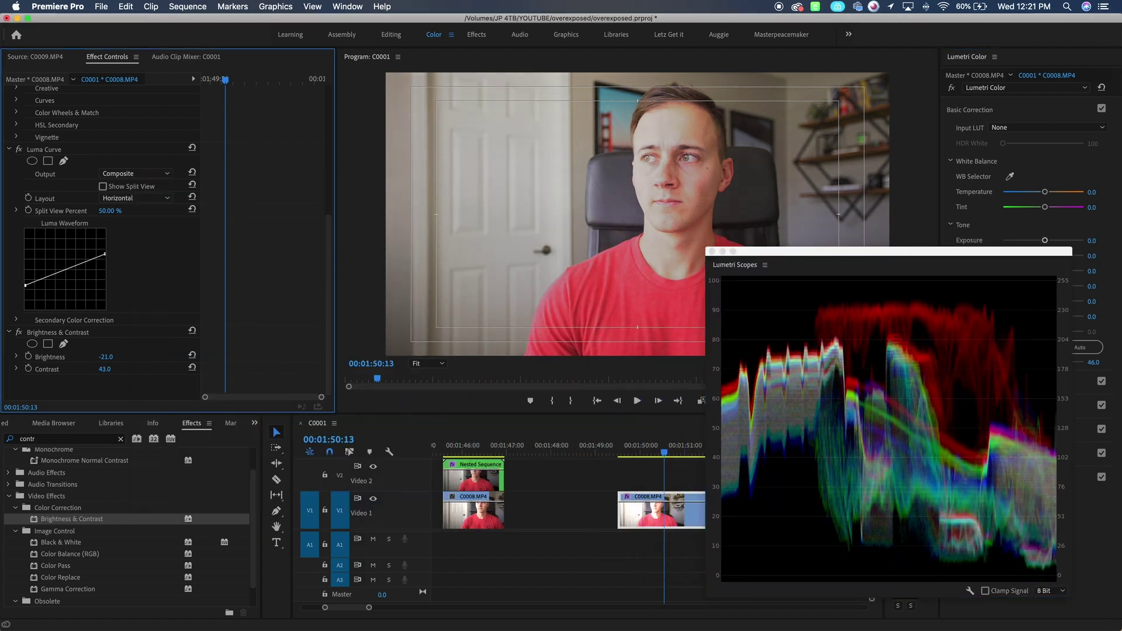
pyautogui.moveTo(106, 253); pyautogui.dragTo(108, 251)
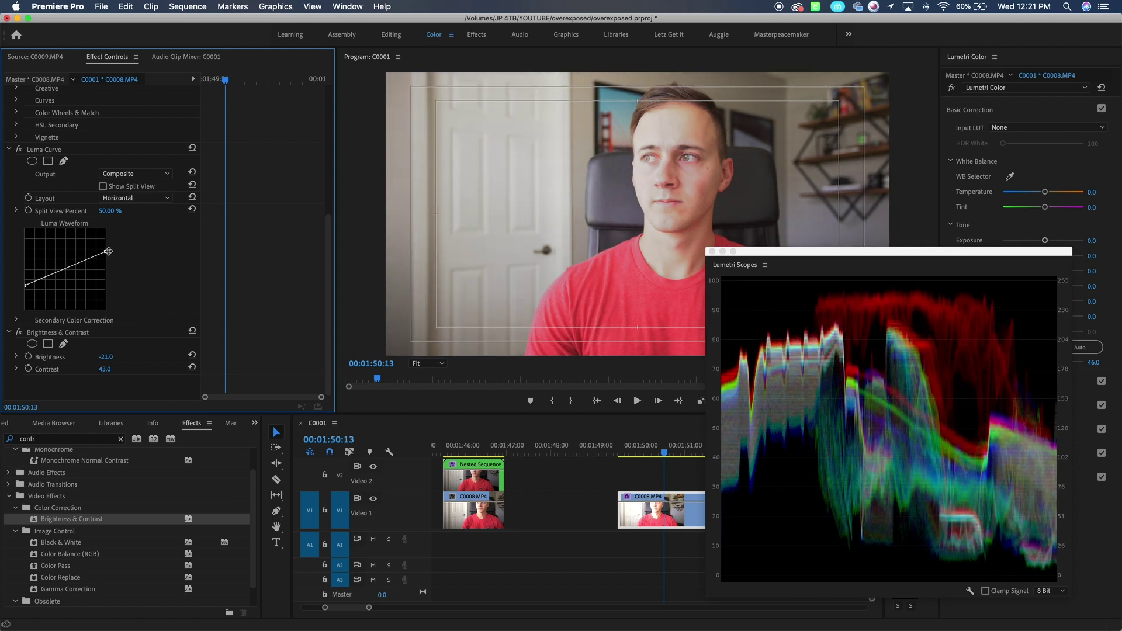
# Copy the C0008 clip onto V2 and delete the copy's color effects
pyautogui.click(650, 500)
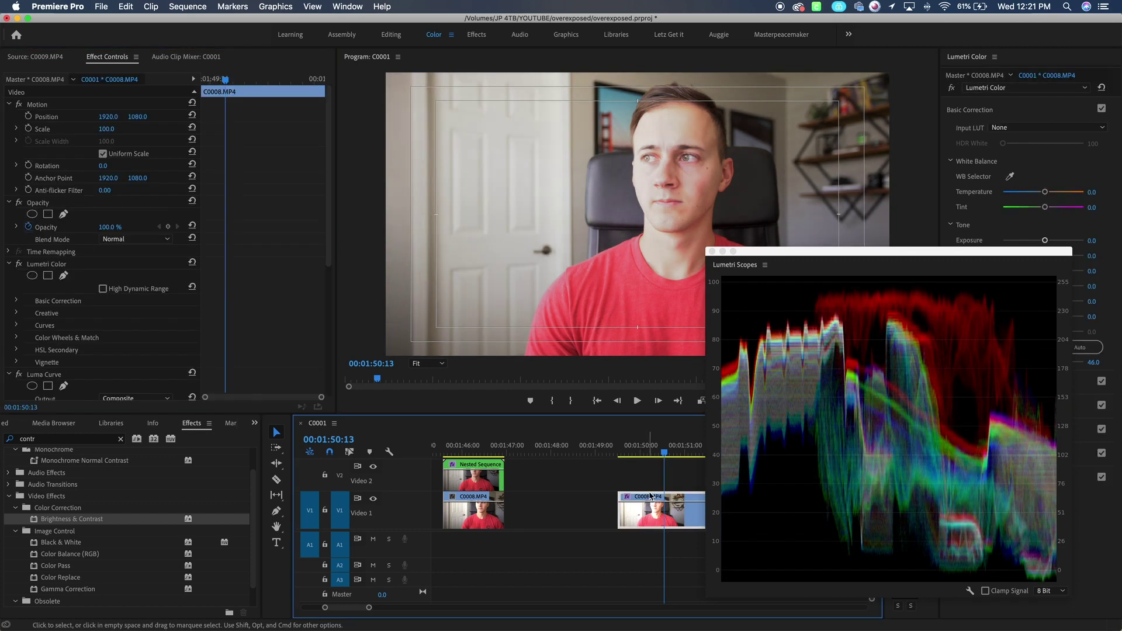
pyautogui.keyDown('alt'); pyautogui.moveTo(649, 497); pyautogui.dragTo(650, 476); pyautogui.keyUp('alt')
pyautogui.press('=')
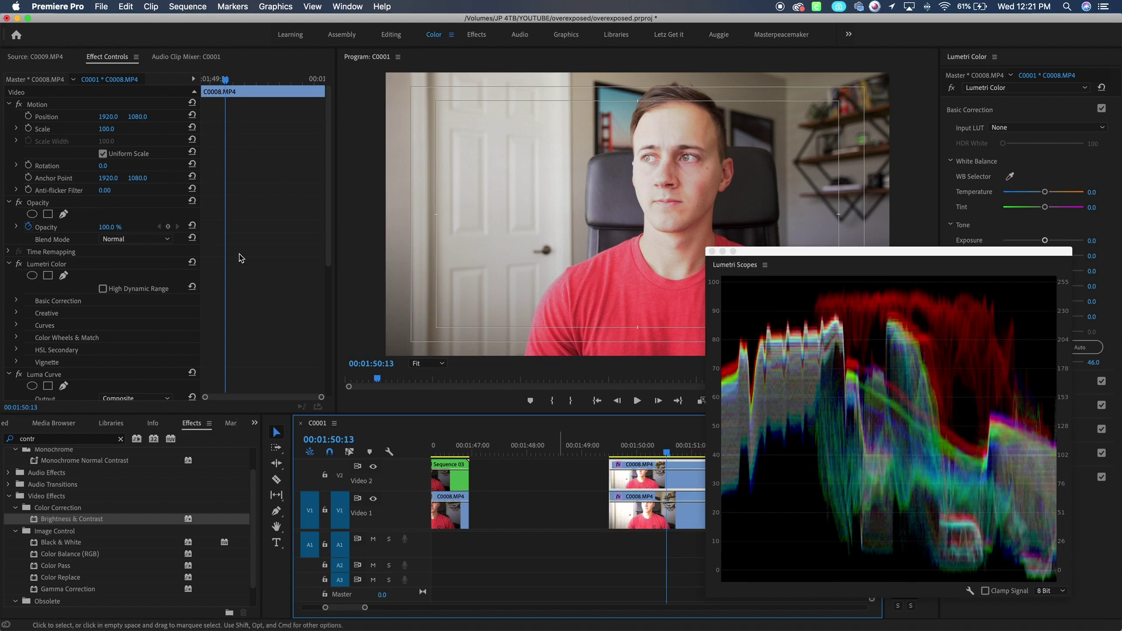
pyautogui.click(45, 266)
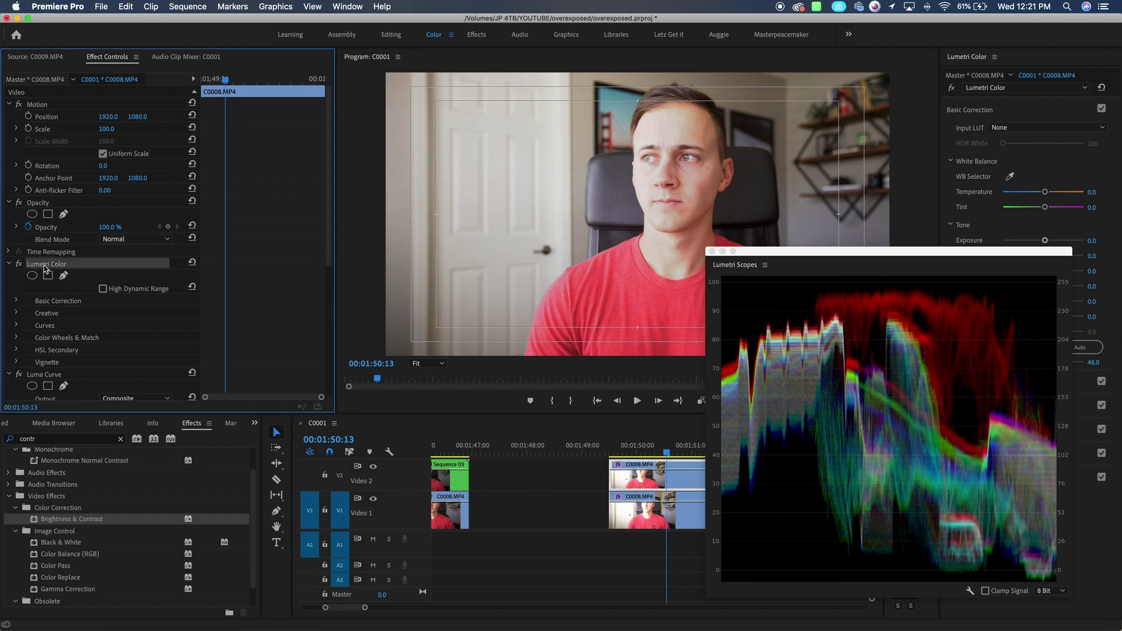
pyautogui.press('Delete')
pyautogui.press('Delete')
pyautogui.press('Delete')
# Set the copy's Opacity blend mode to Darken, then deselect the timeline
pyautogui.click(140, 240)
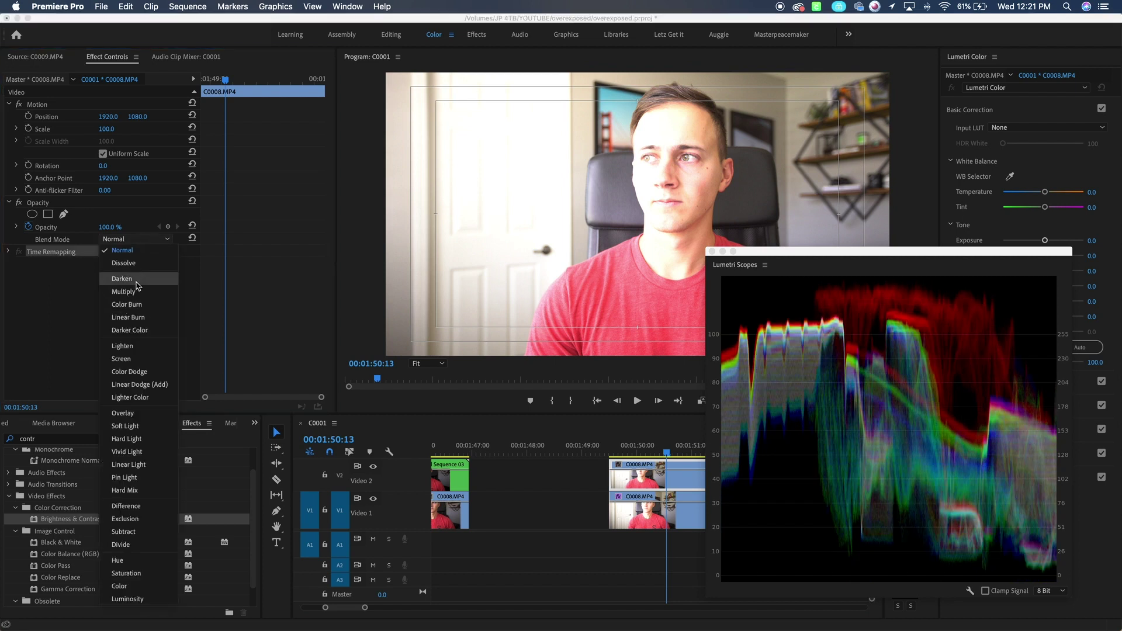
pyautogui.click(136, 280)
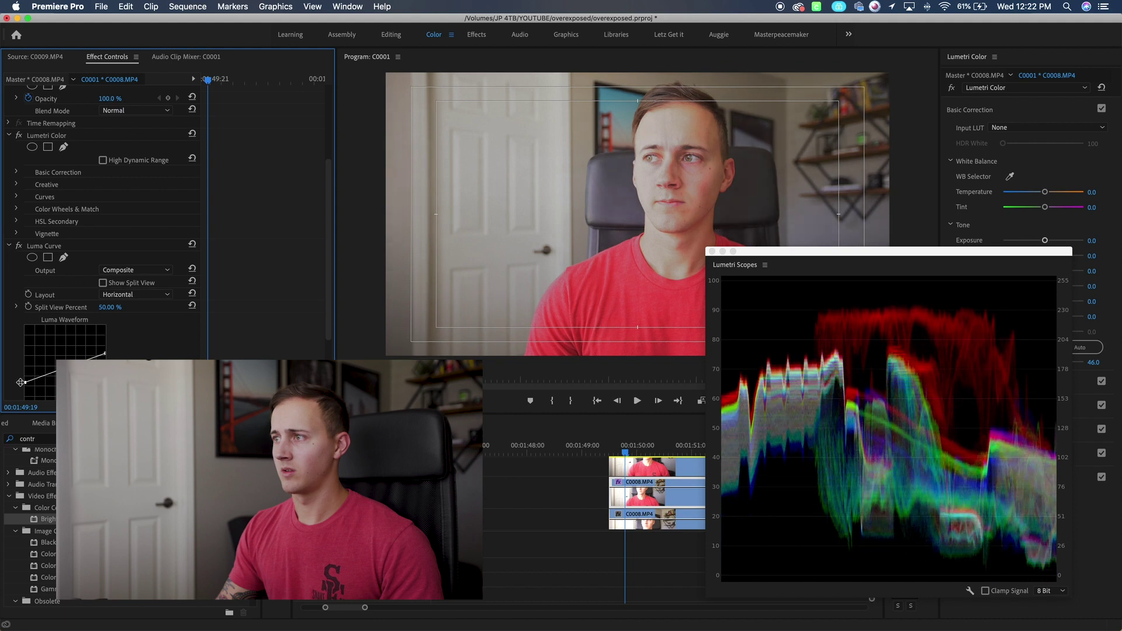
pyautogui.scroll(-2, 132, 356)
pyautogui.scroll(-1, 132, 356)
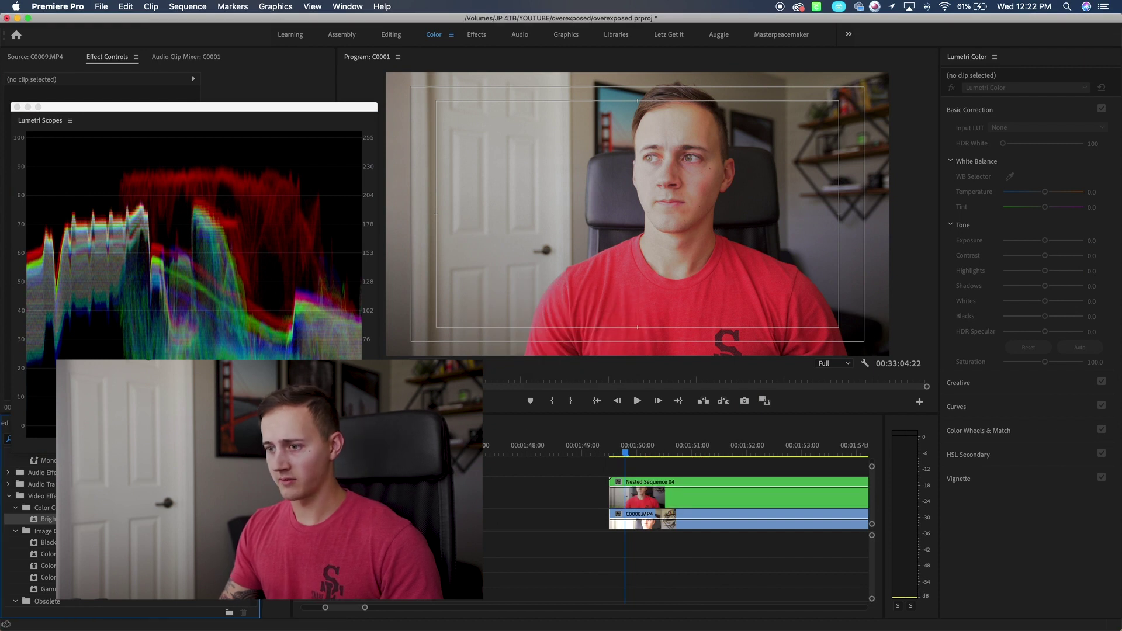
pyautogui.click(668, 496)
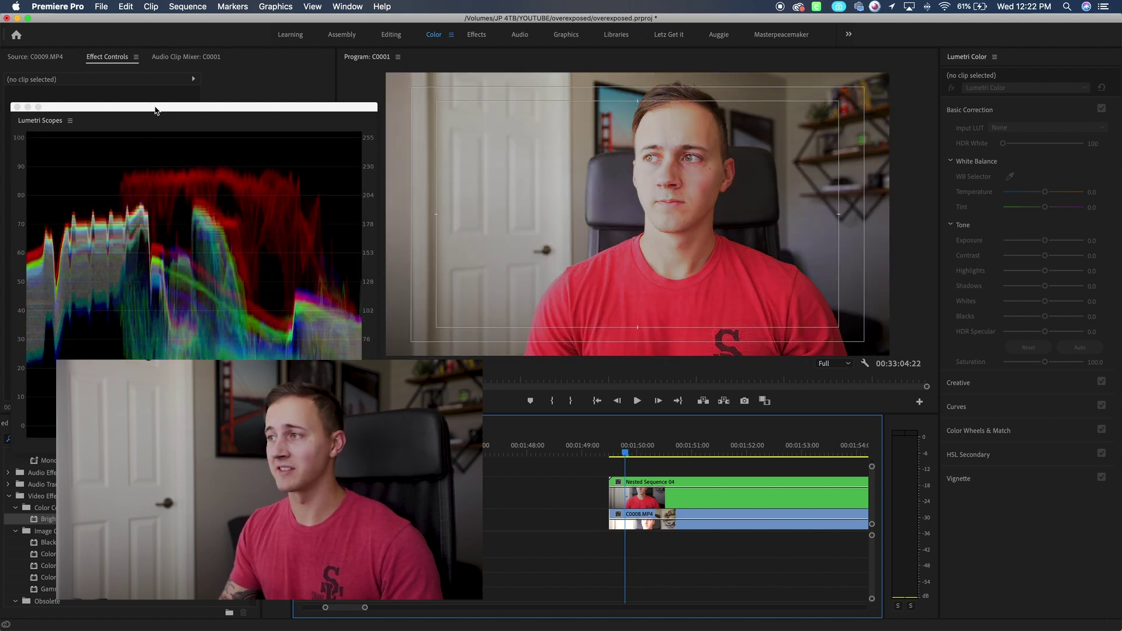
# Move the Lumetri Scopes window to the lower right and select the other C0008 clip near 00:01:46
pyautogui.moveTo(155, 110); pyautogui.dragTo(878, 271)
pyautogui.scroll(-5, 542, 492)
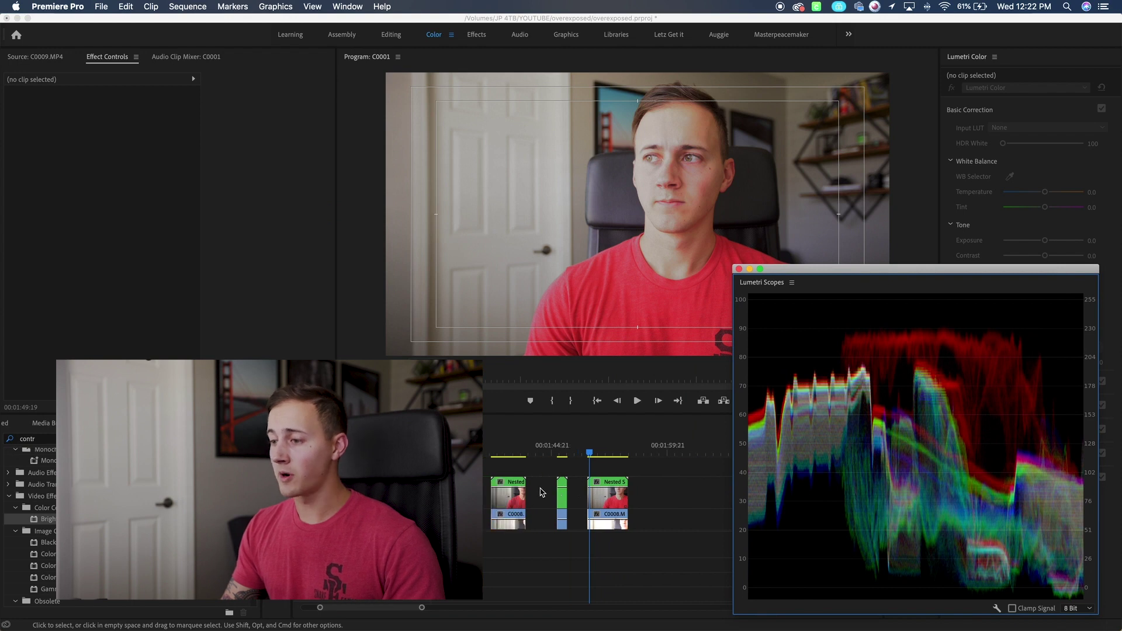
pyautogui.scroll(3, 542, 492)
pyautogui.click(572, 454)
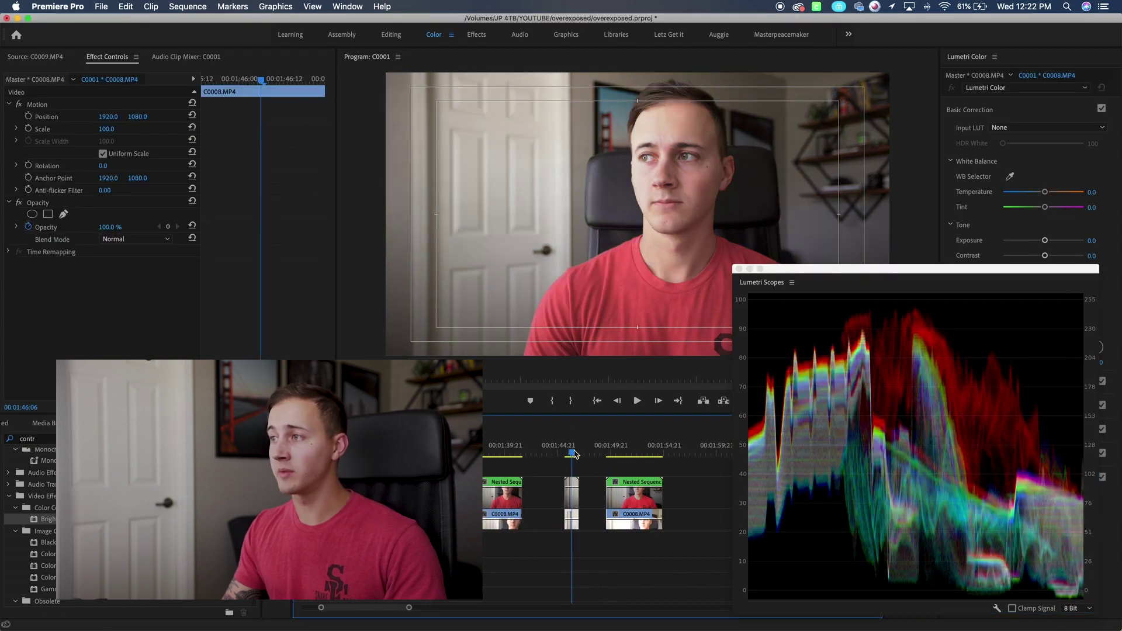